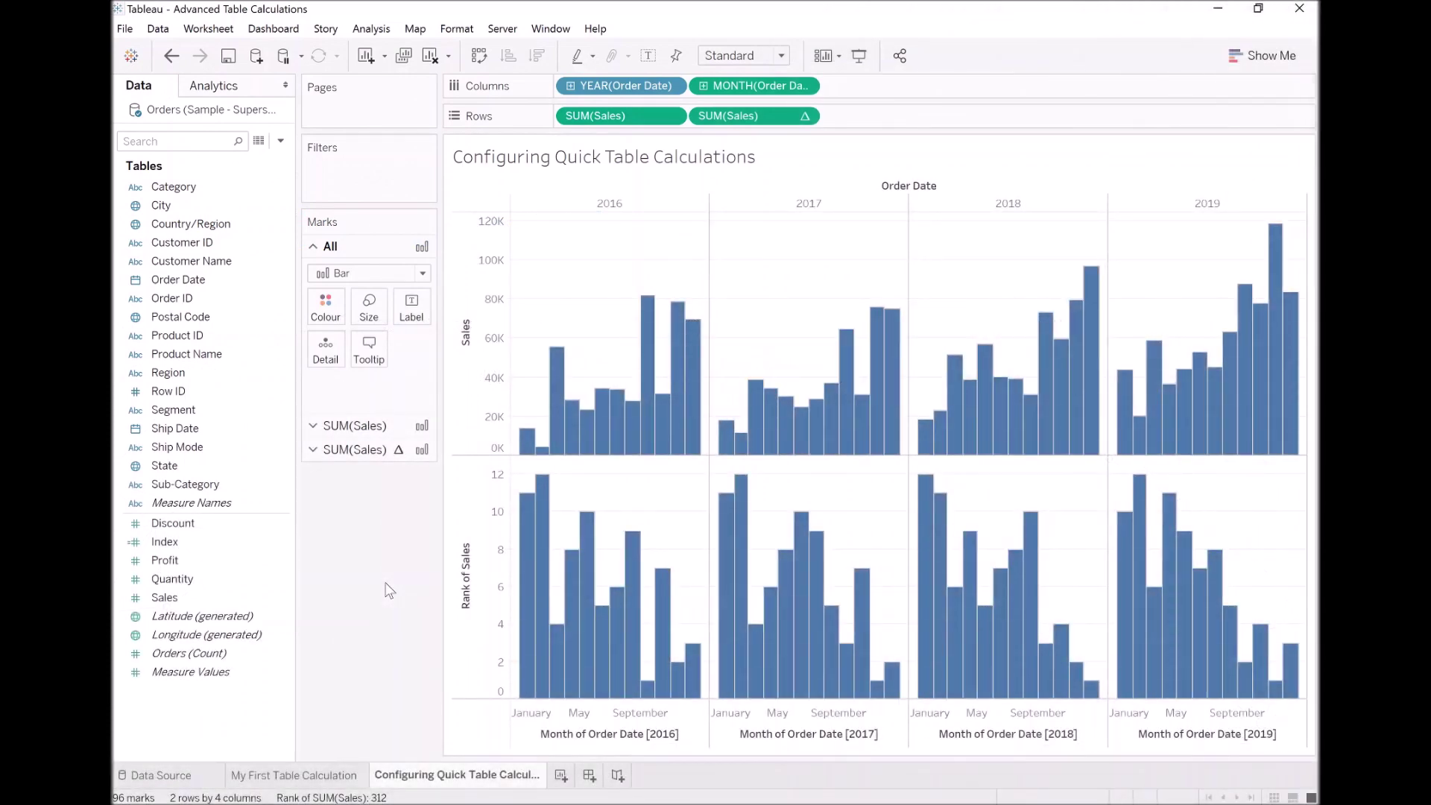
- Add a new worksheet named 'Writting Table Calculations'
{"action": "left_click", "coordinate": [563, 776]}
{"action": "double_click", "coordinate": [572, 777]}
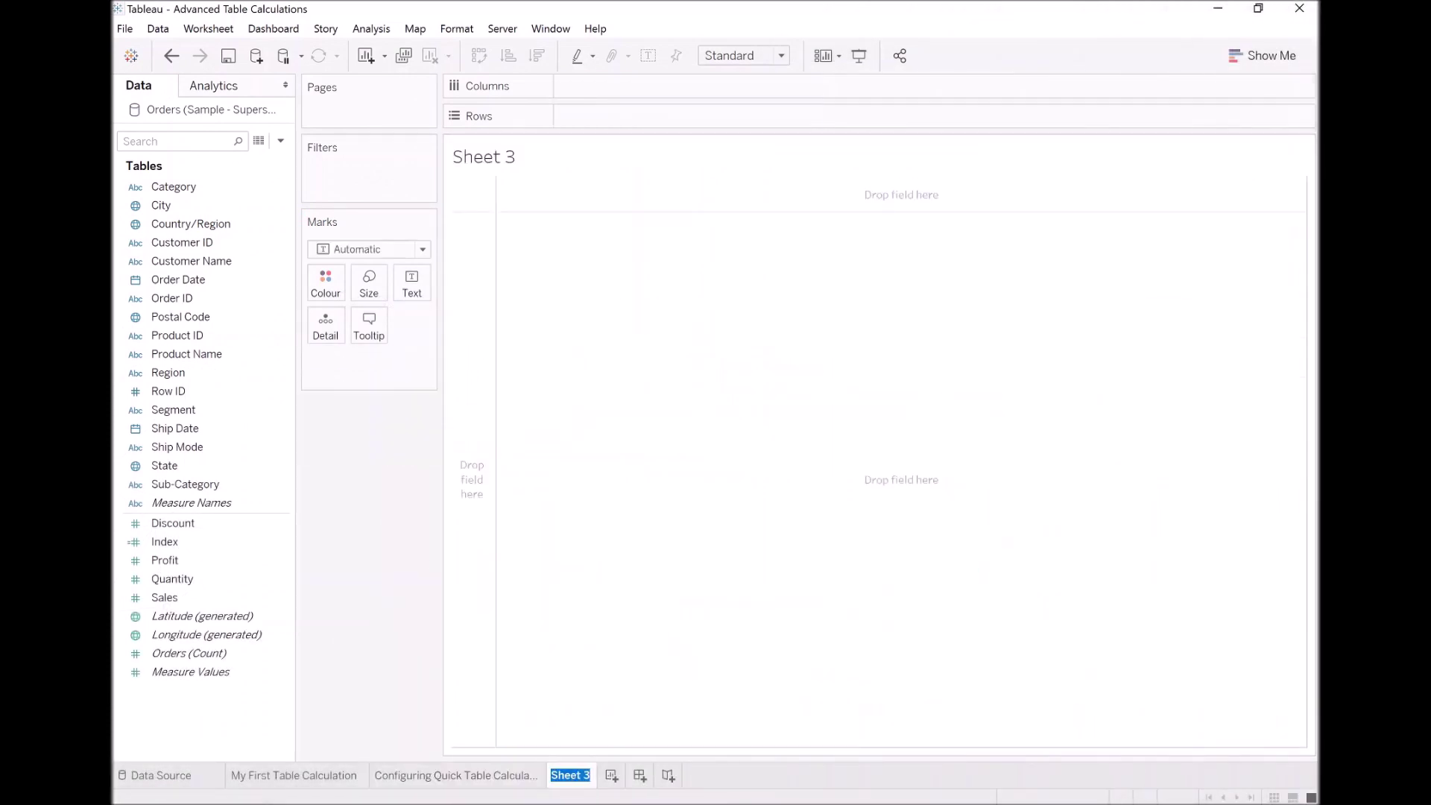
{"action": "type", "text": "Writting Table Calculations"}
{"action": "key", "text": "Return"}
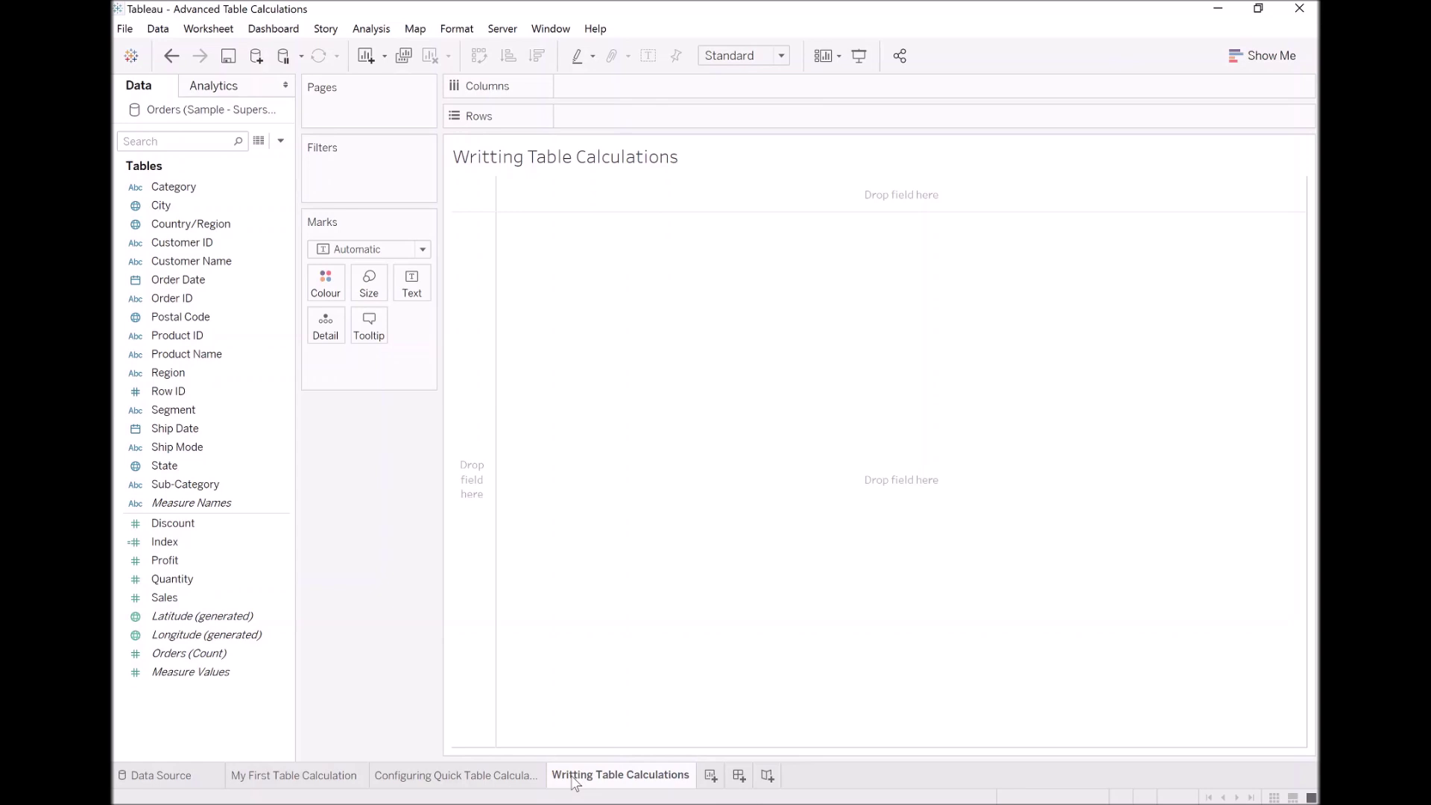
- Plot SUM(Sales) against continuous months of Order Date as a line chart
{"action": "left_click", "coordinate": [161, 205]}
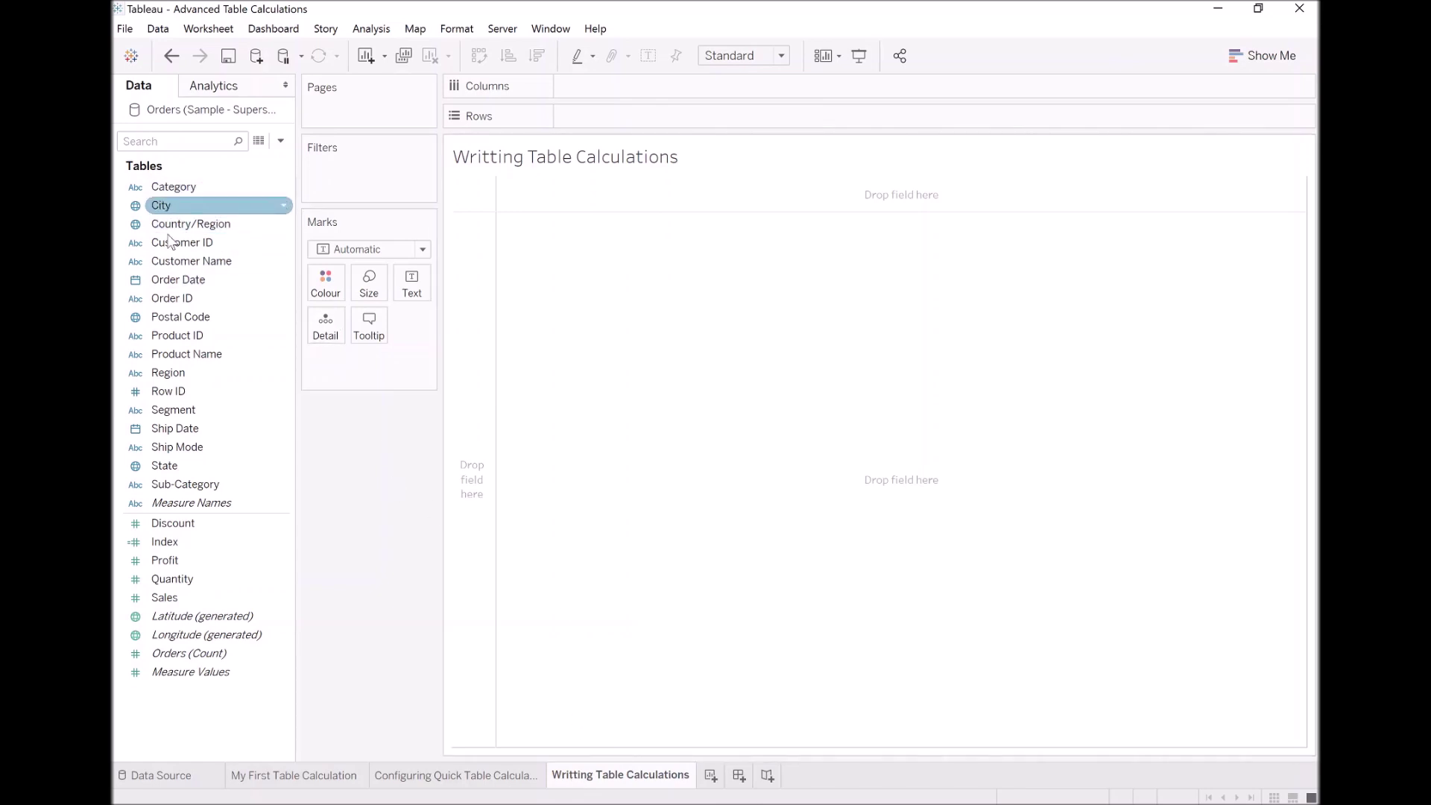
{"action": "left_click_drag", "start_coordinate": [190, 280], "coordinate": [665, 89]}
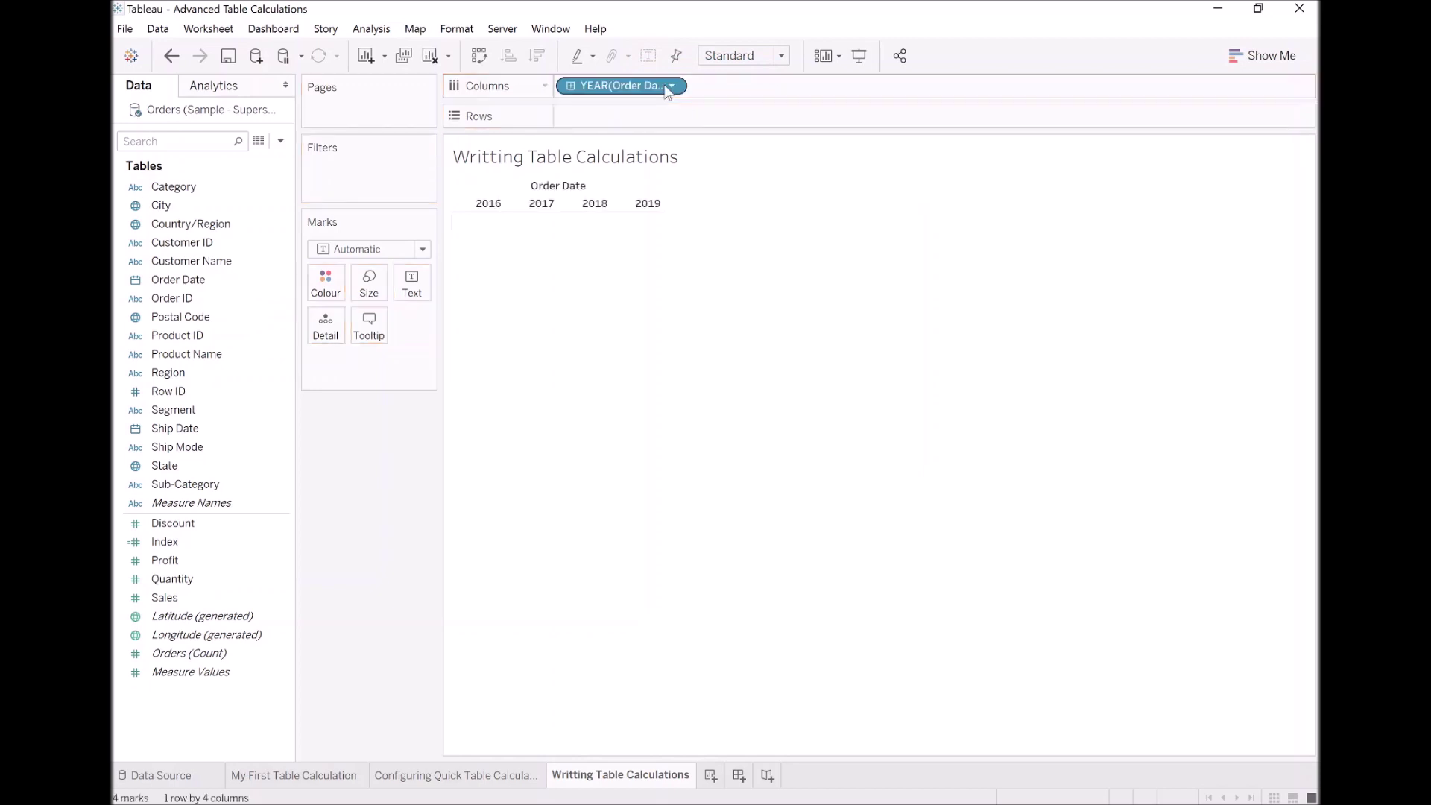
{"action": "right_click", "coordinate": [639, 90]}
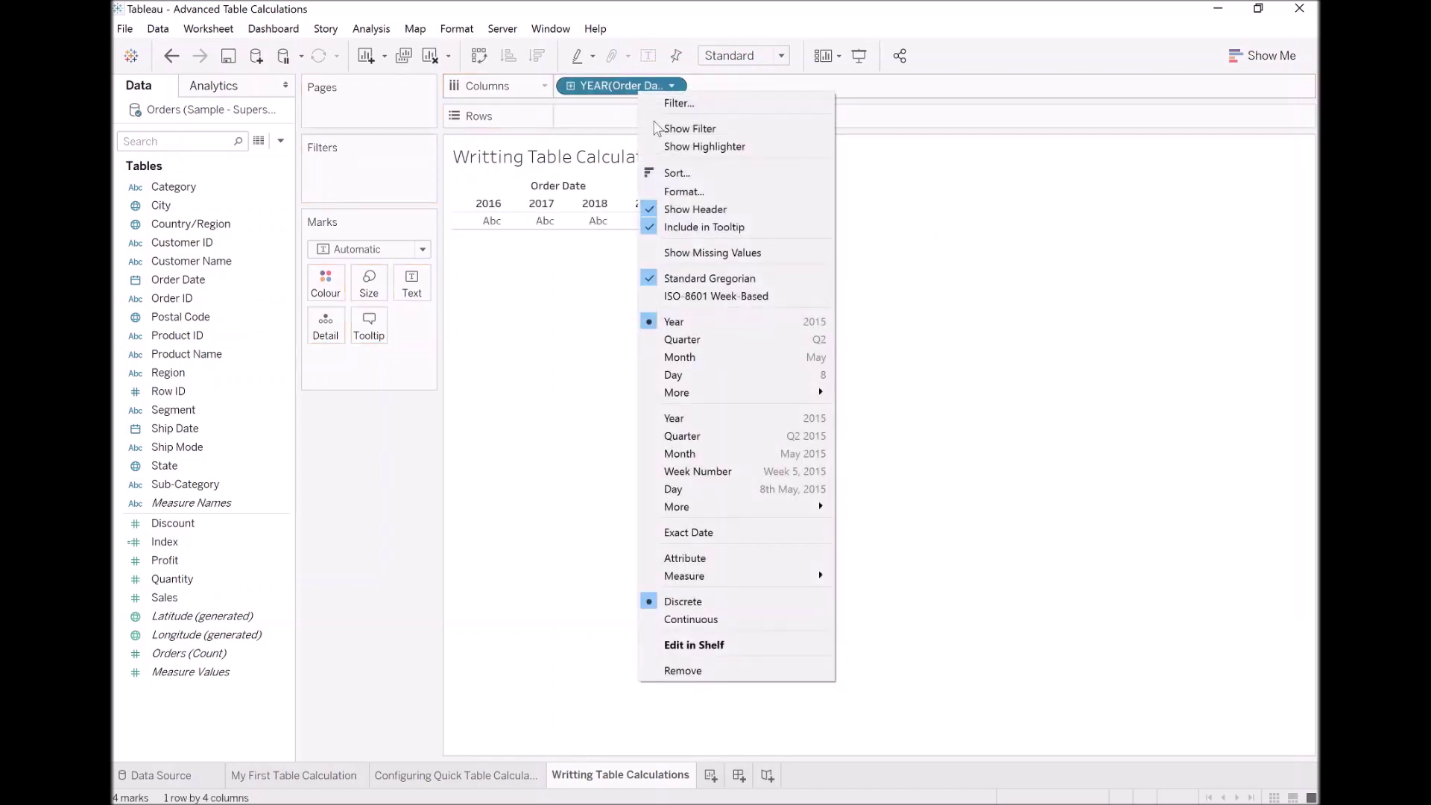
{"action": "left_click", "coordinate": [726, 454]}
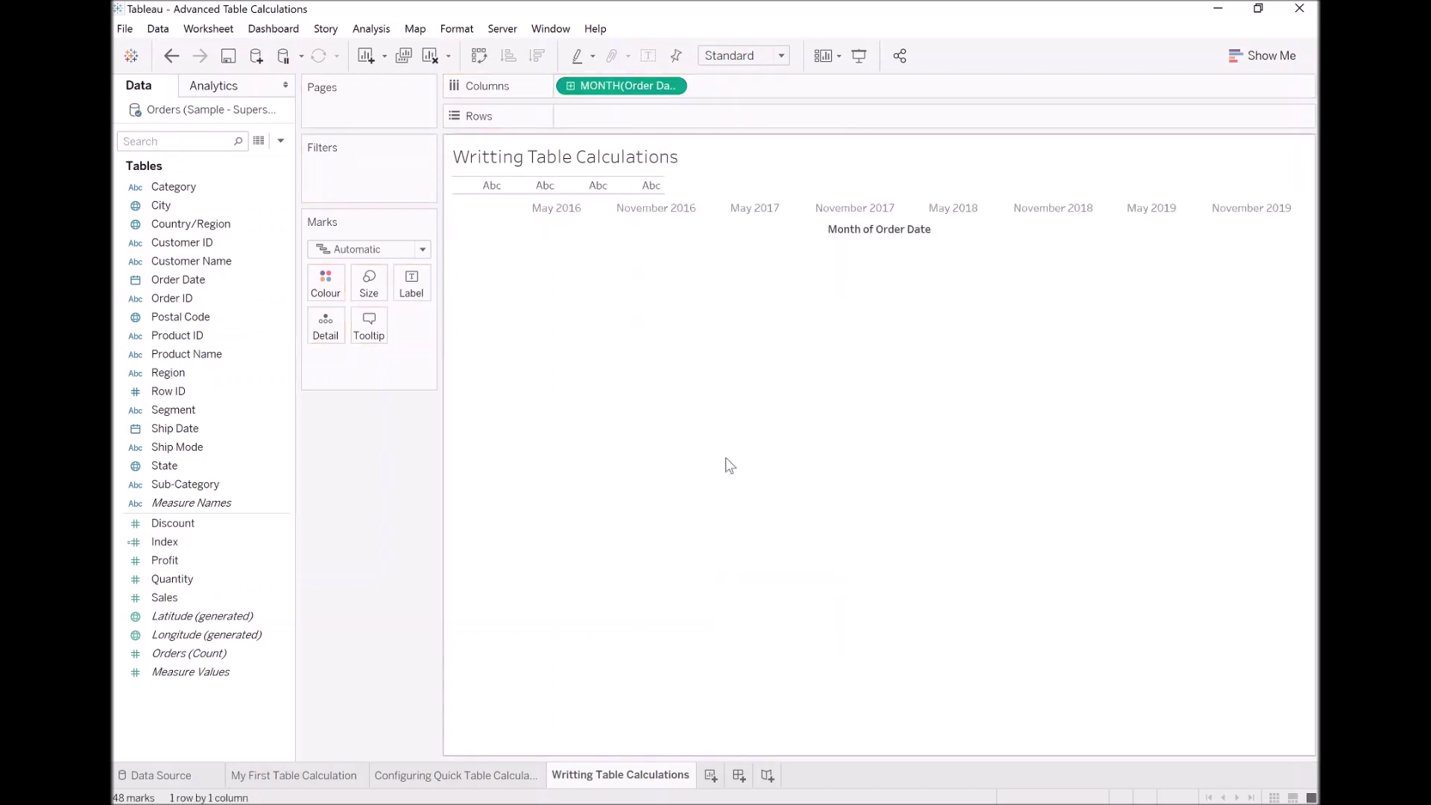
{"action": "left_click", "coordinate": [224, 373]}
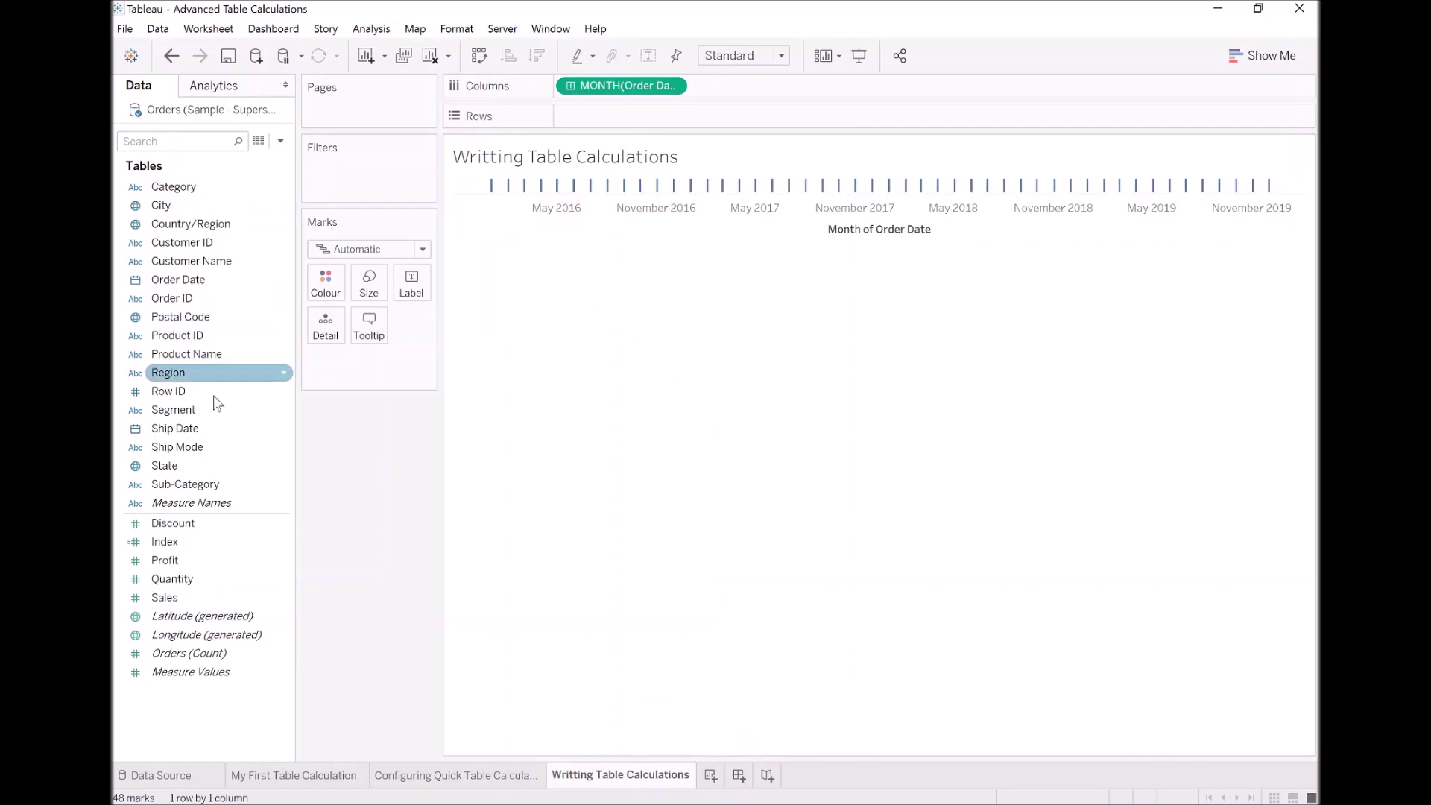
{"action": "left_click_drag", "start_coordinate": [189, 596], "coordinate": [591, 118]}
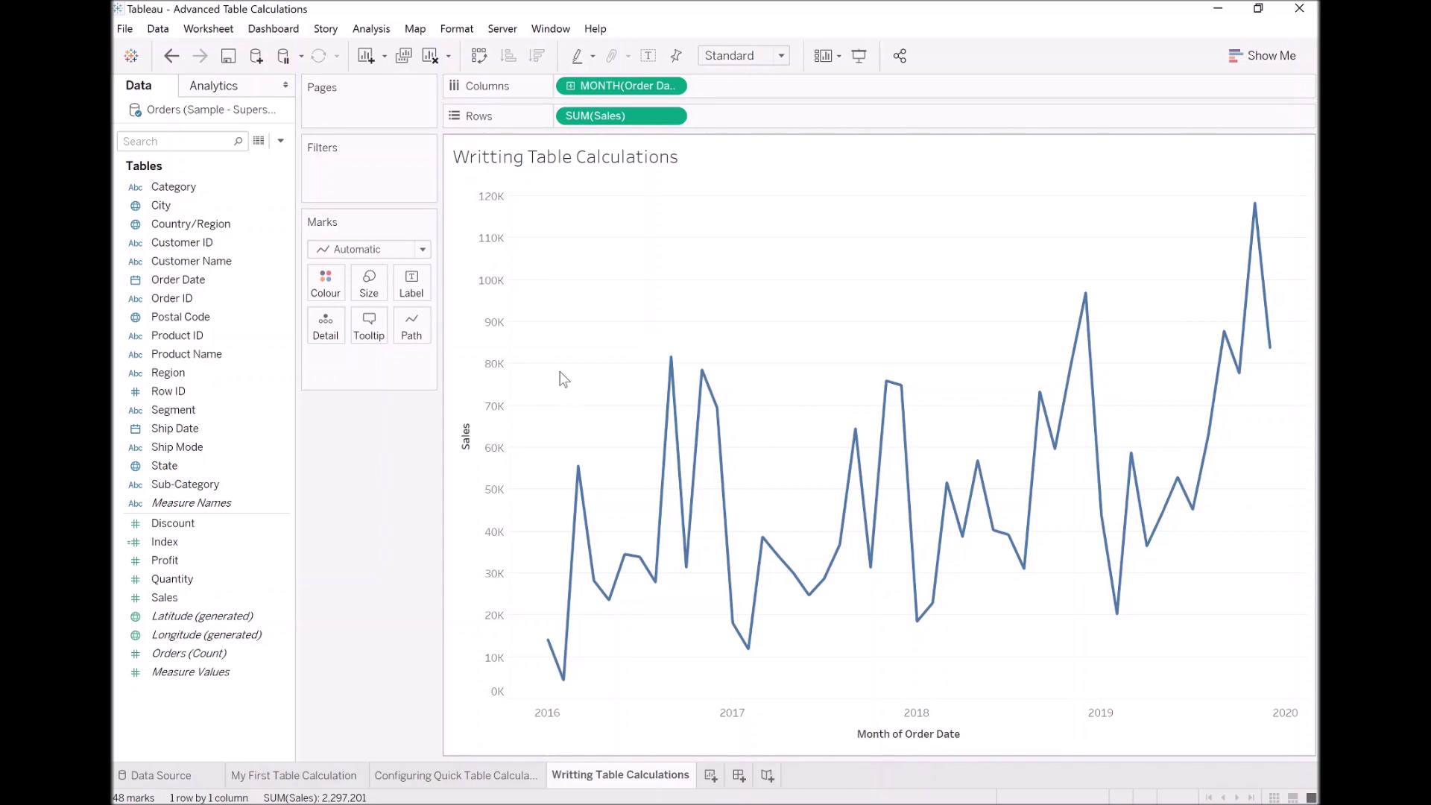
{"action": "left_click", "coordinate": [281, 141]}
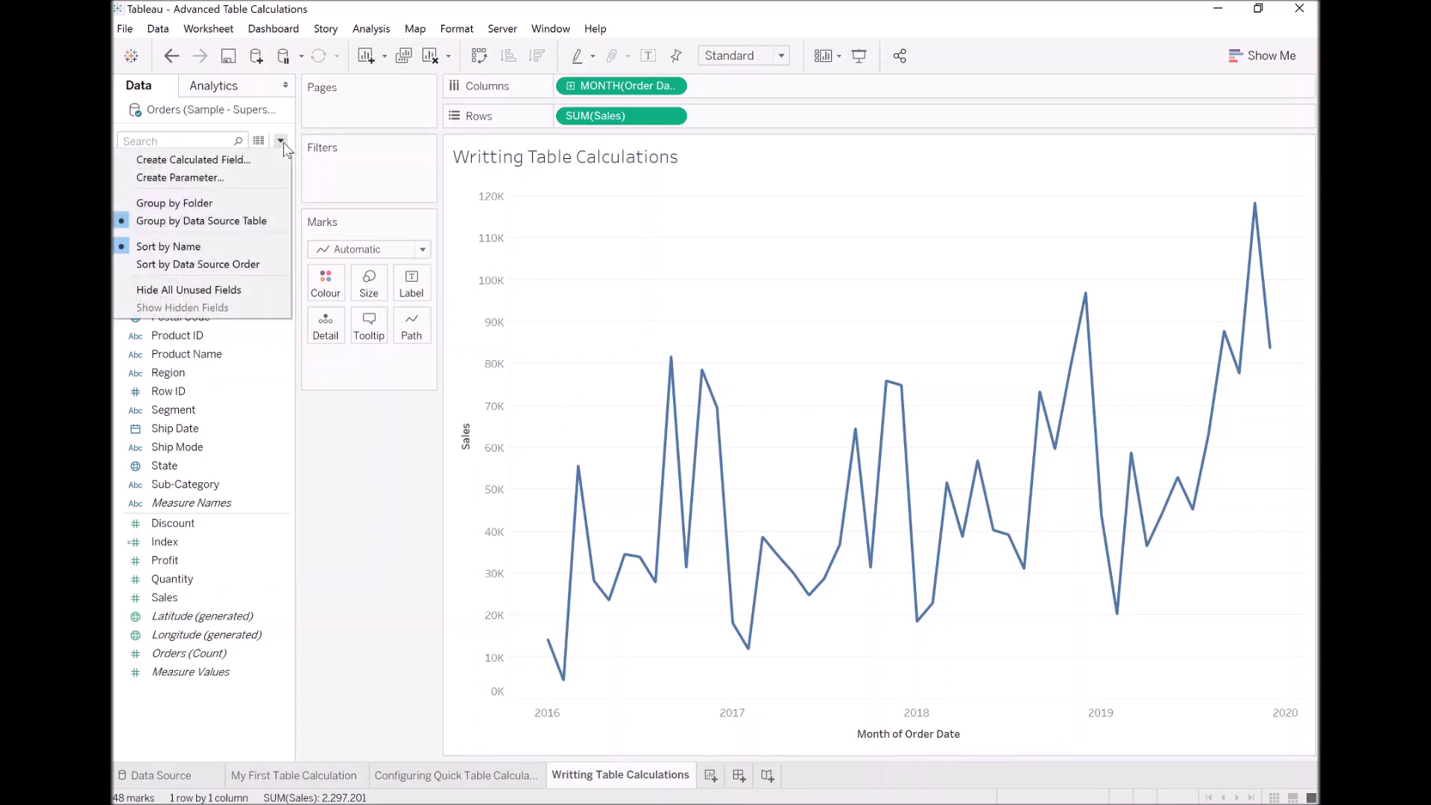
- Create Calculation1 in an enlarged editor, with its function reference filtered to Table Calculation
{"action": "left_click", "coordinate": [265, 156]}
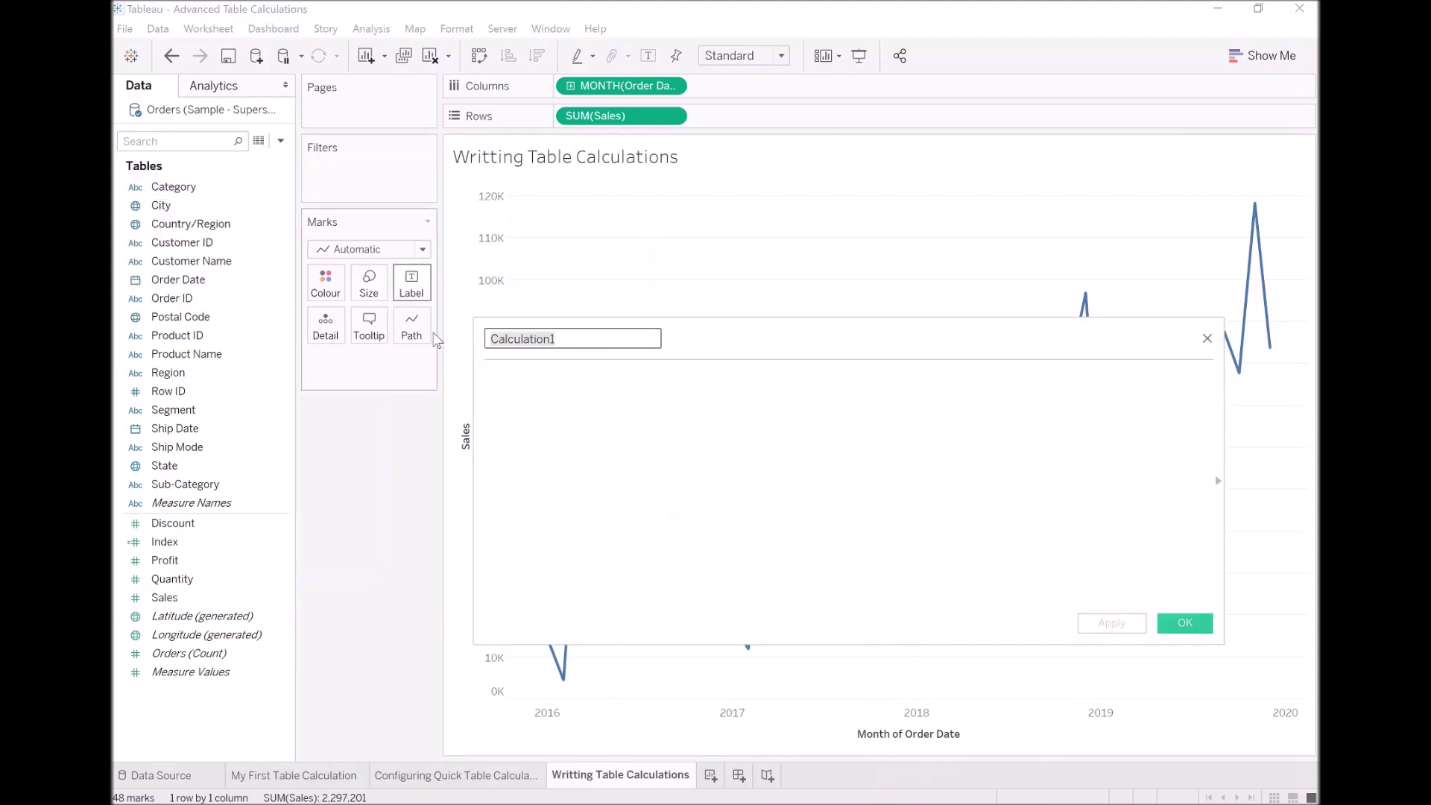
{"action": "left_click_drag", "start_coordinate": [884, 339], "coordinate": [741, 294]}
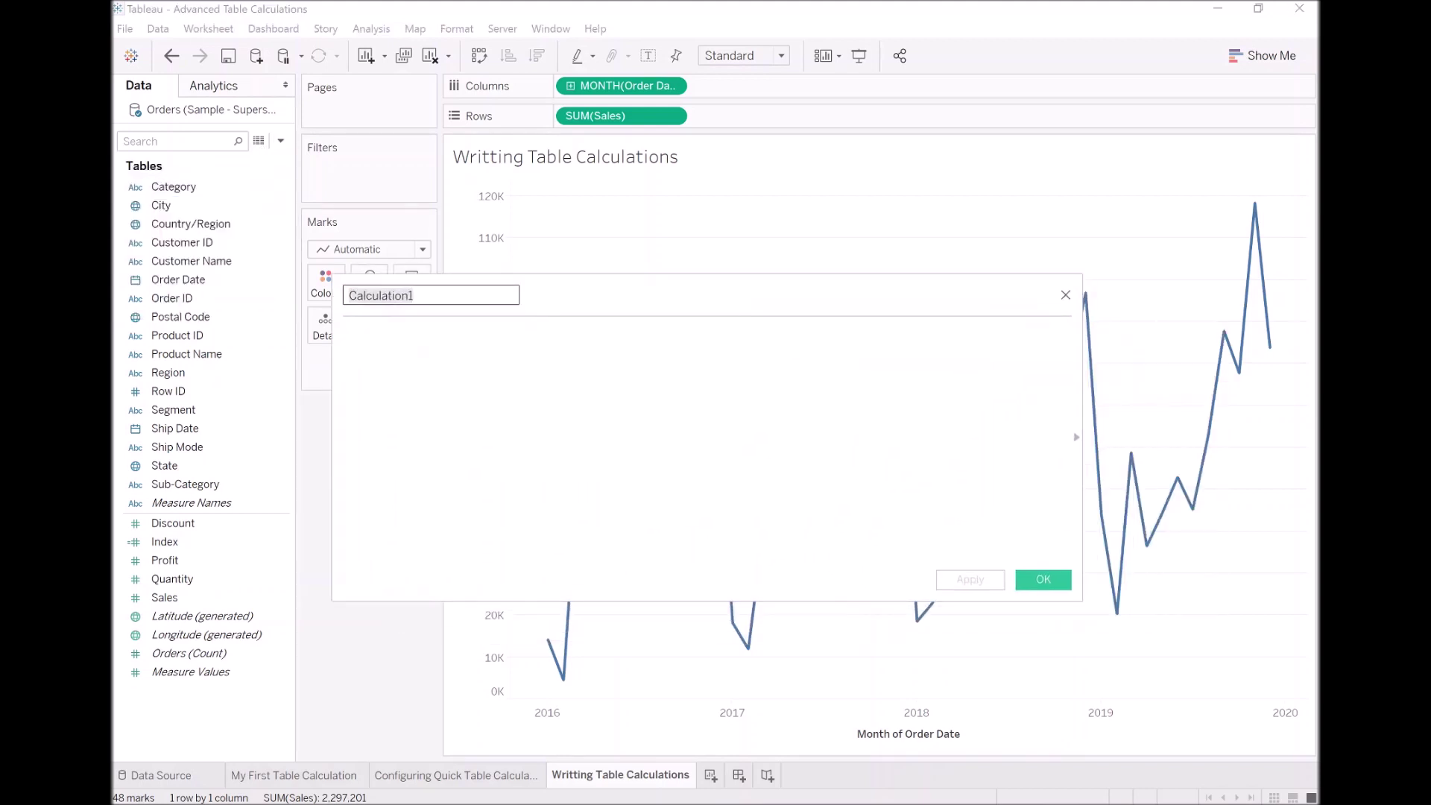
{"action": "left_click", "coordinate": [1076, 436]}
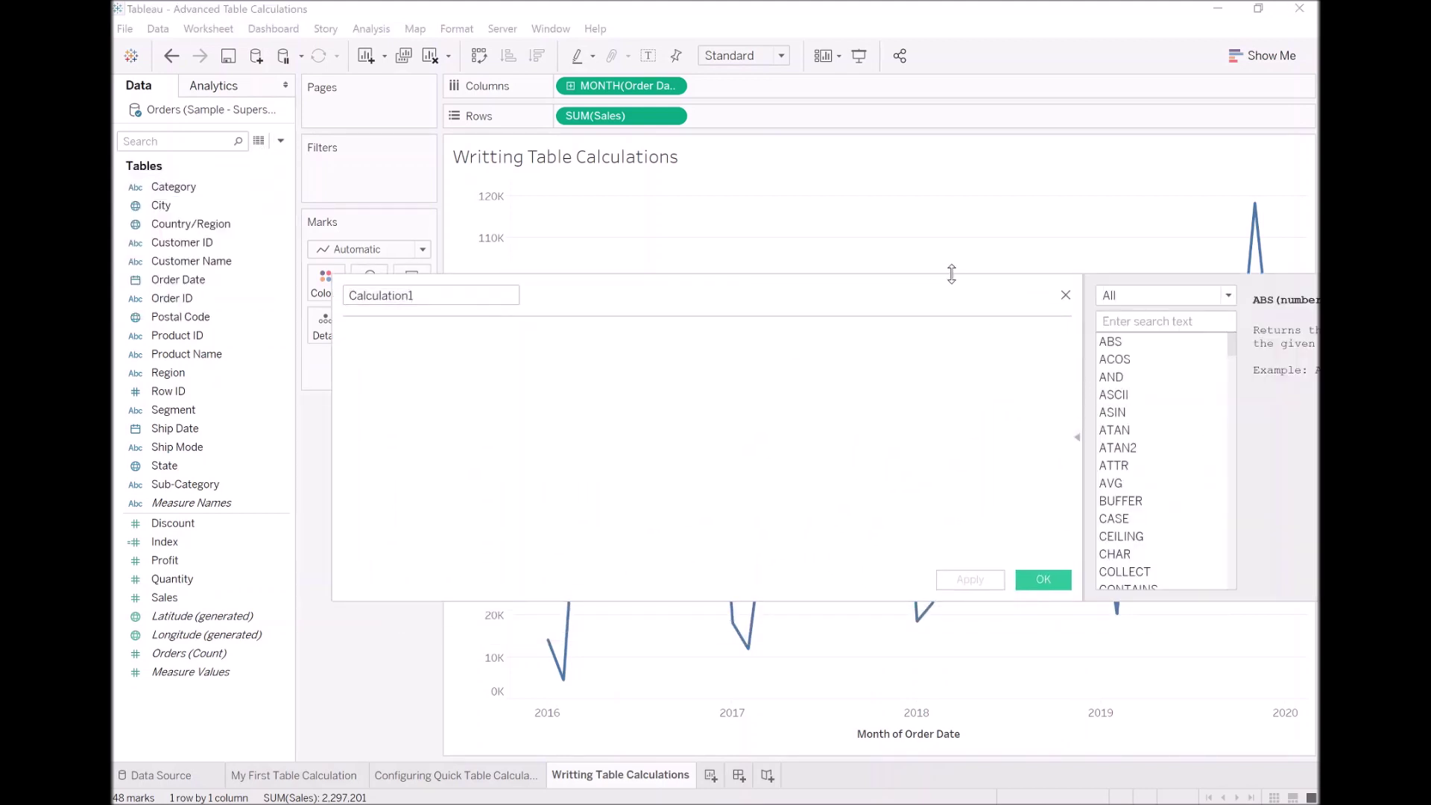
{"action": "left_click_drag", "start_coordinate": [934, 290], "coordinate": [758, 253]}
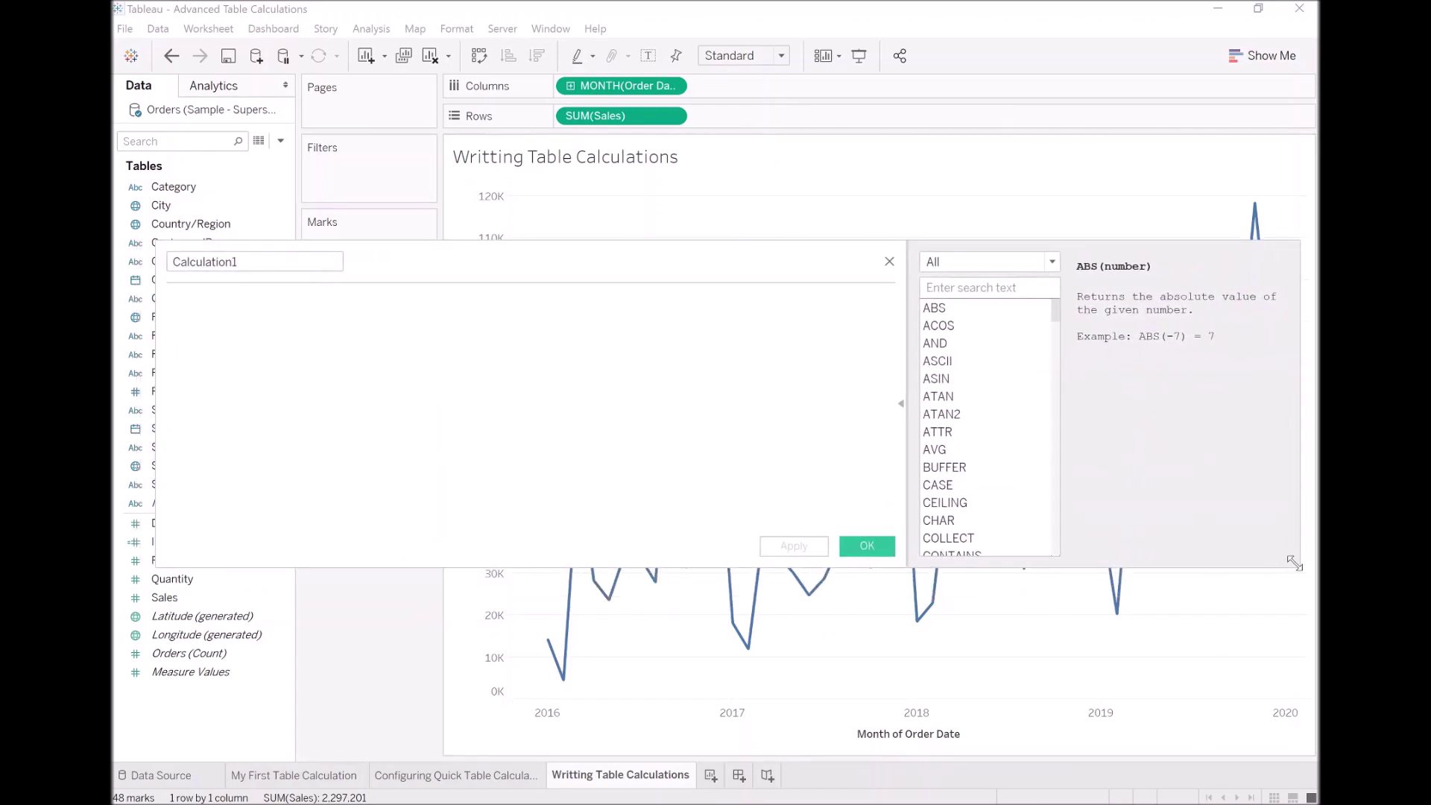
{"action": "left_click_drag", "start_coordinate": [1296, 565], "coordinate": [1183, 762]}
{"action": "left_click_drag", "start_coordinate": [439, 266], "coordinate": [498, 206]}
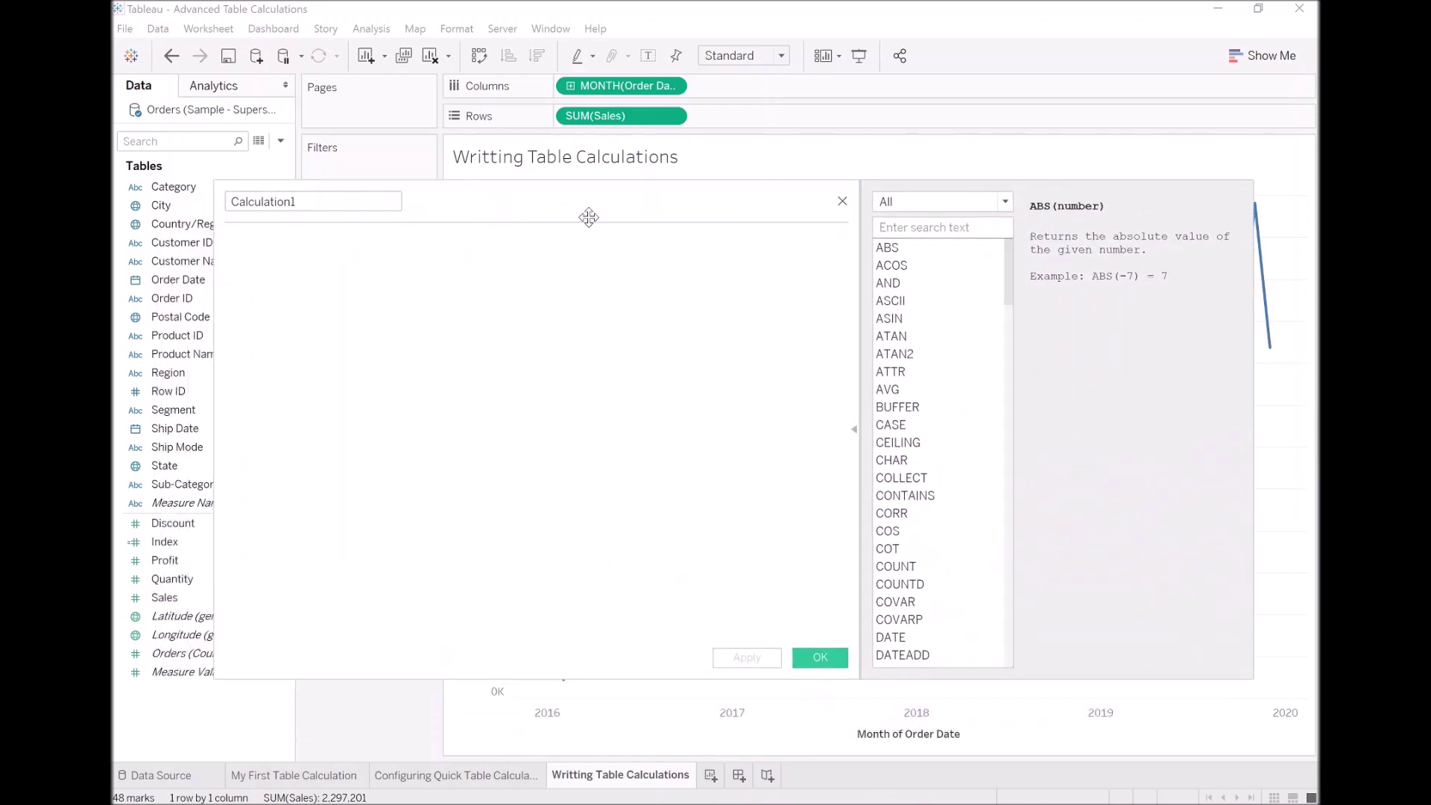
{"action": "left_click", "coordinate": [1000, 202]}
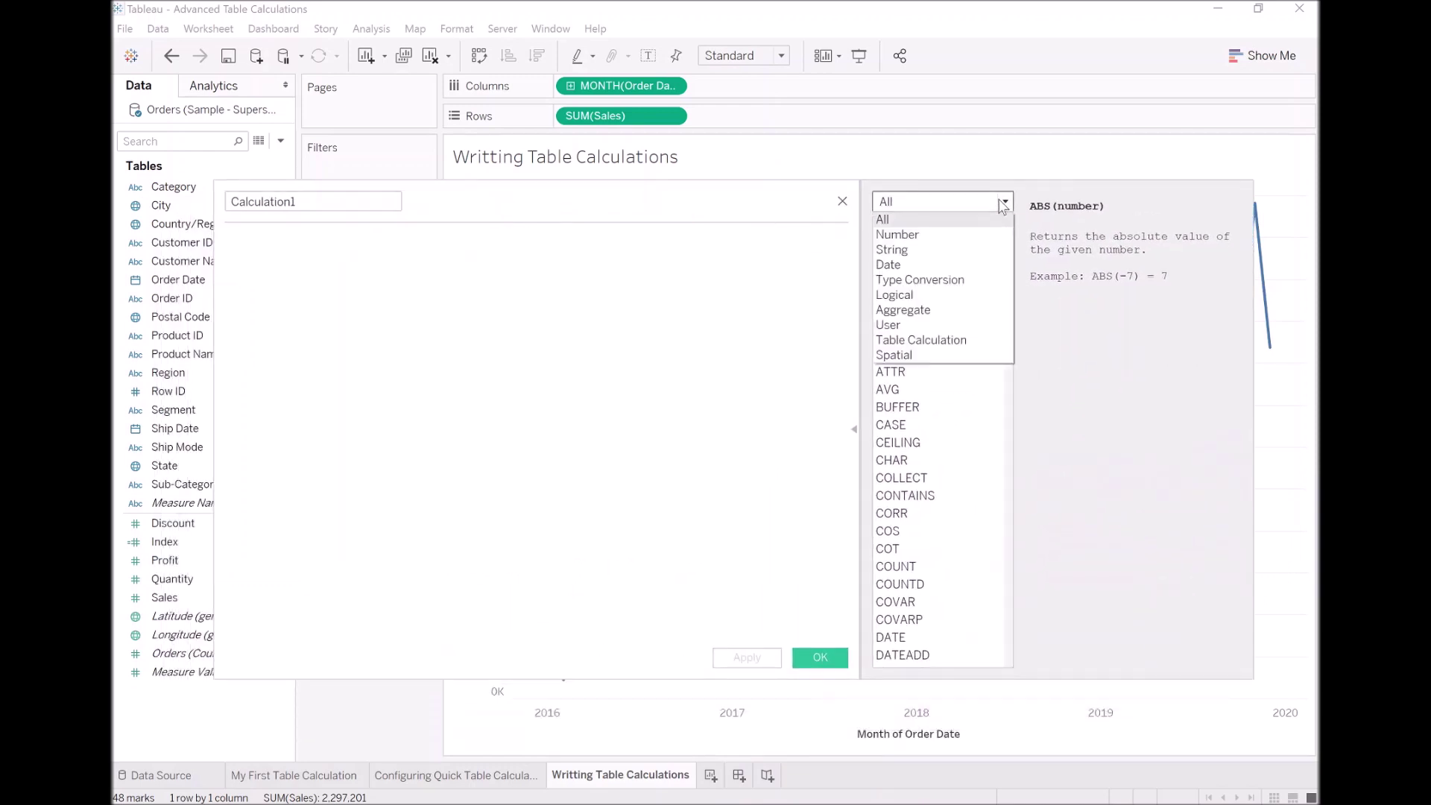
{"action": "left_click", "coordinate": [952, 341]}
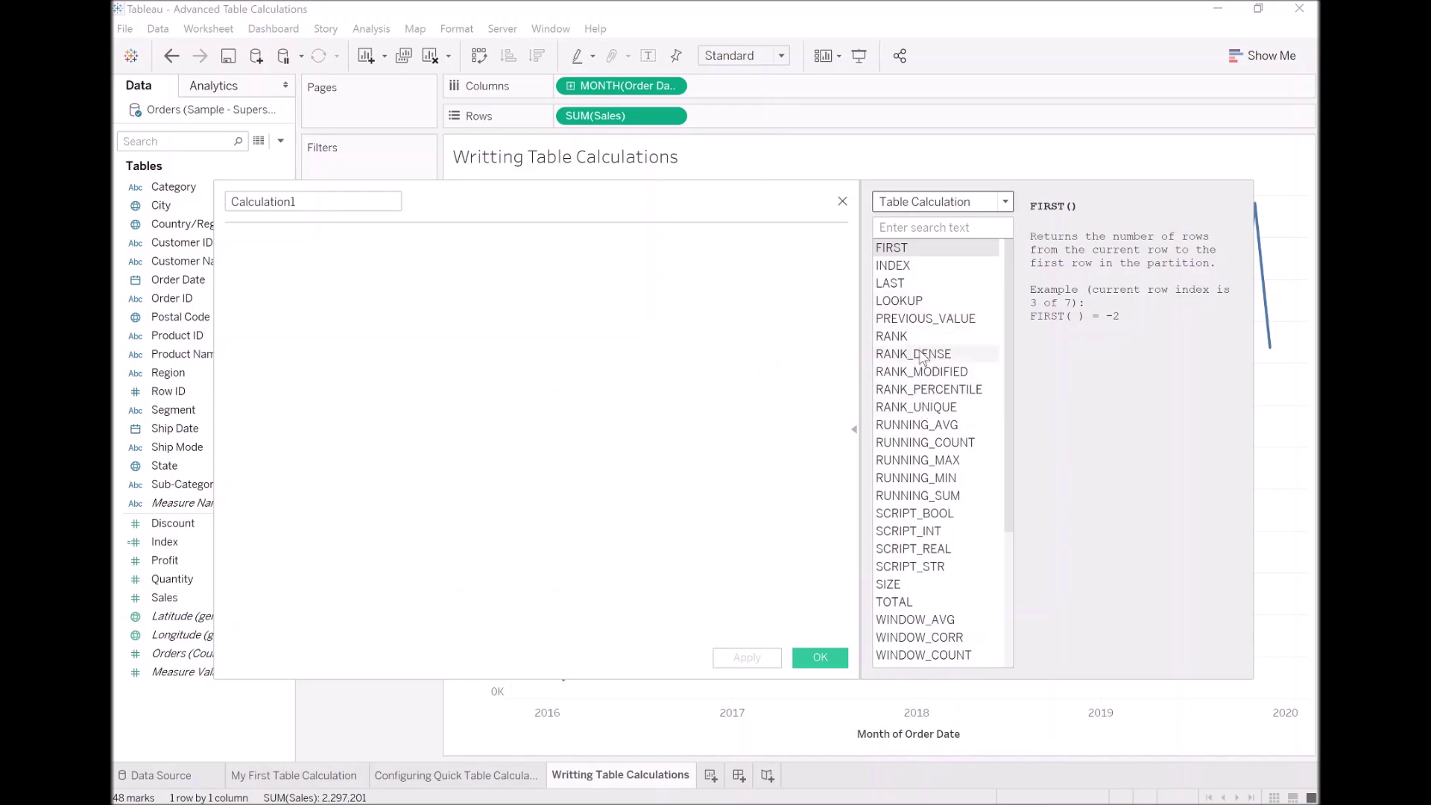
{"action": "scroll", "coordinate": [922, 360], "scroll_direction": "down", "scroll_amount": 1}
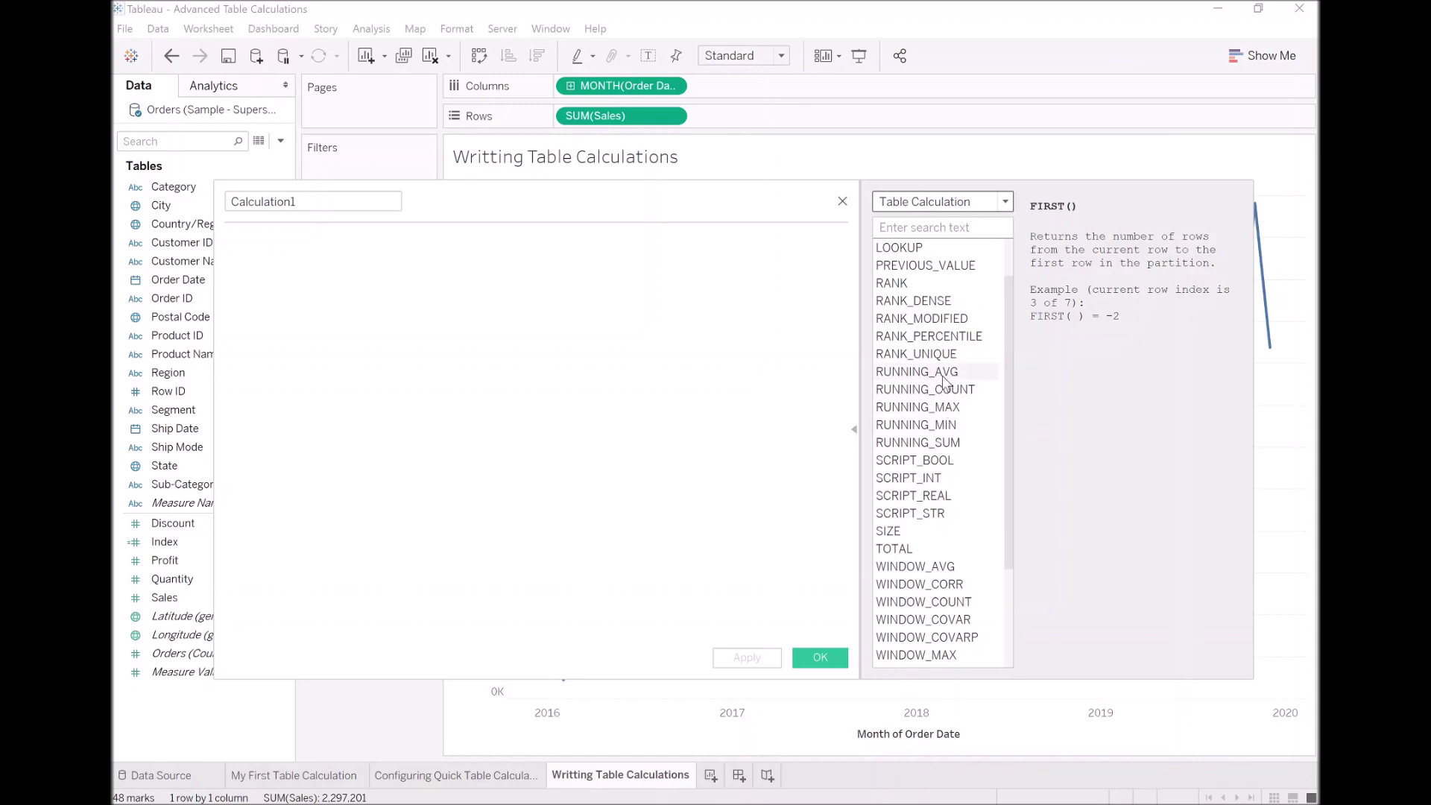
- Scroll the Table Calculation functions and read the SIZE and TOTAL descriptions
{"action": "scroll", "coordinate": [943, 380], "scroll_direction": "down", "scroll_amount": 3}
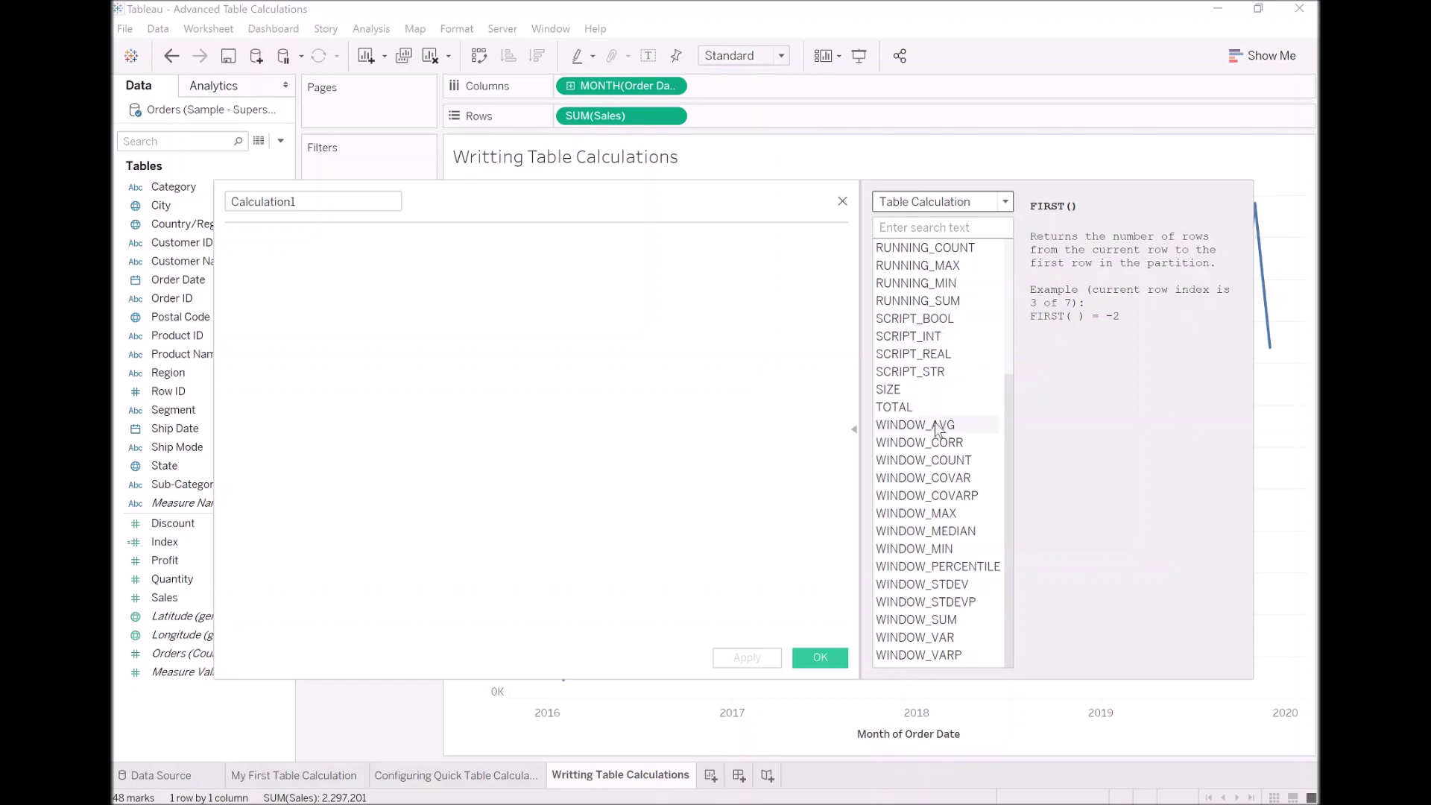
{"action": "left_click", "coordinate": [910, 386]}
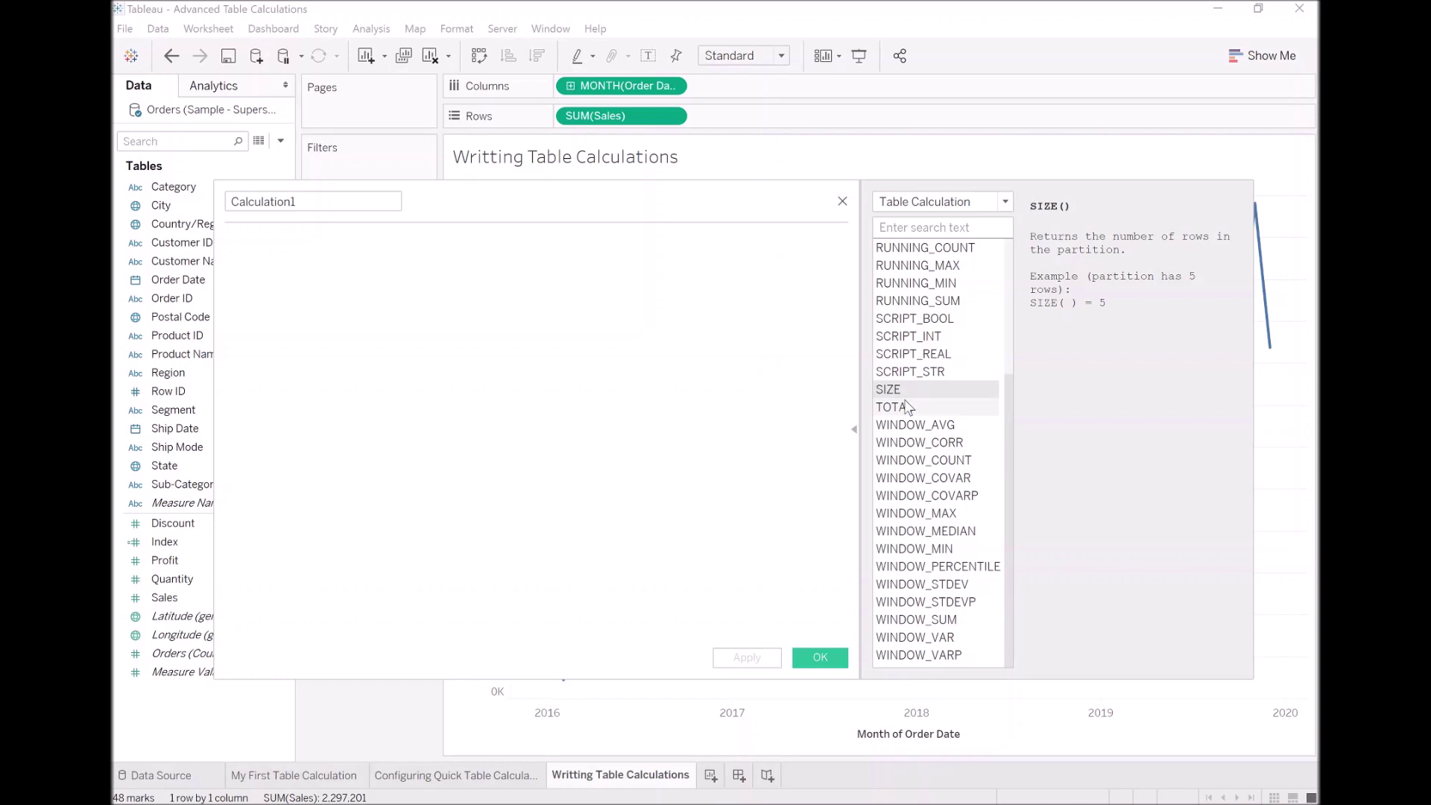
{"action": "left_click", "coordinate": [902, 407]}
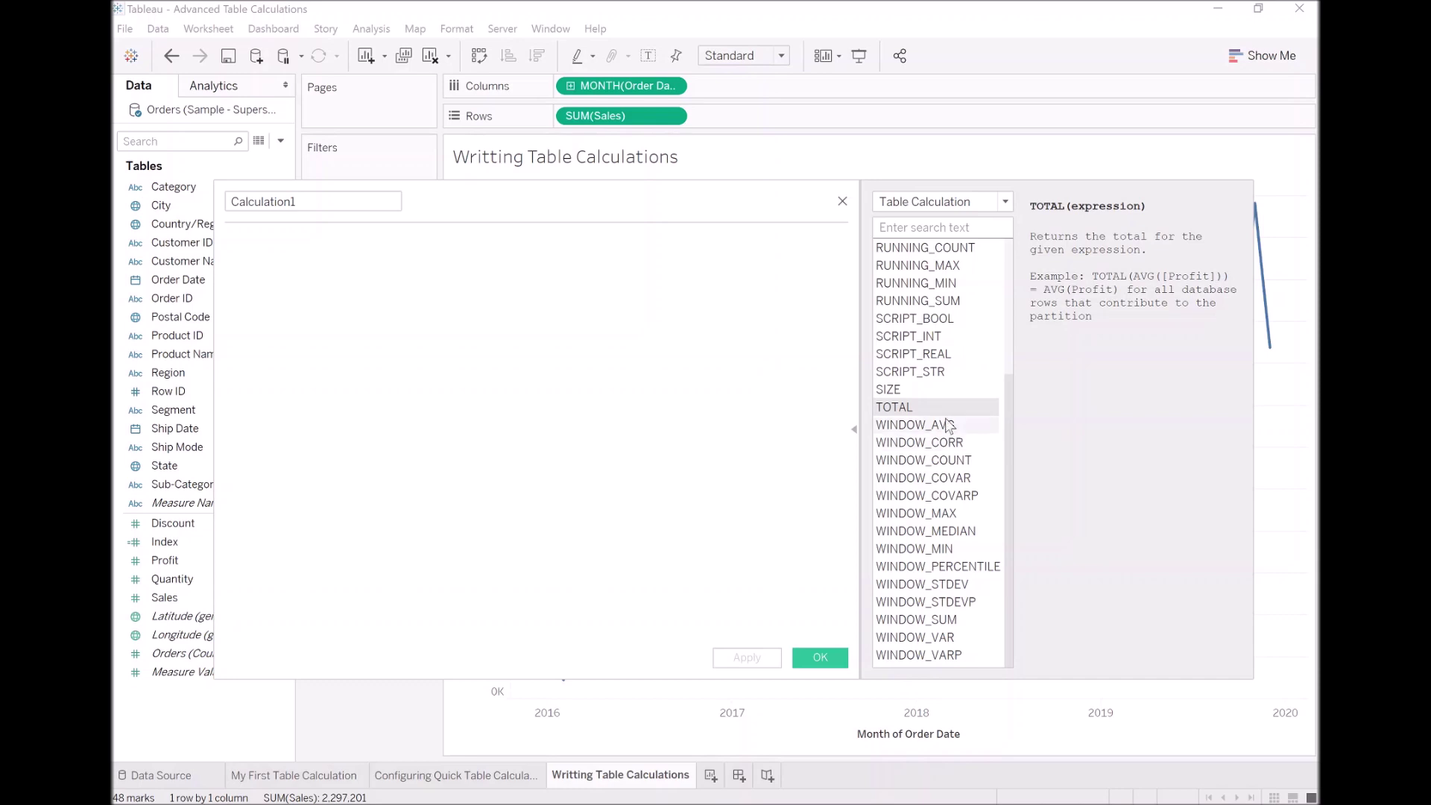
{"action": "left_click_drag", "start_coordinate": [432, 207], "coordinate": [444, 209]}
- Rename the calculation to 'TC_Min Sales'
{"action": "left_click", "coordinate": [360, 203]}
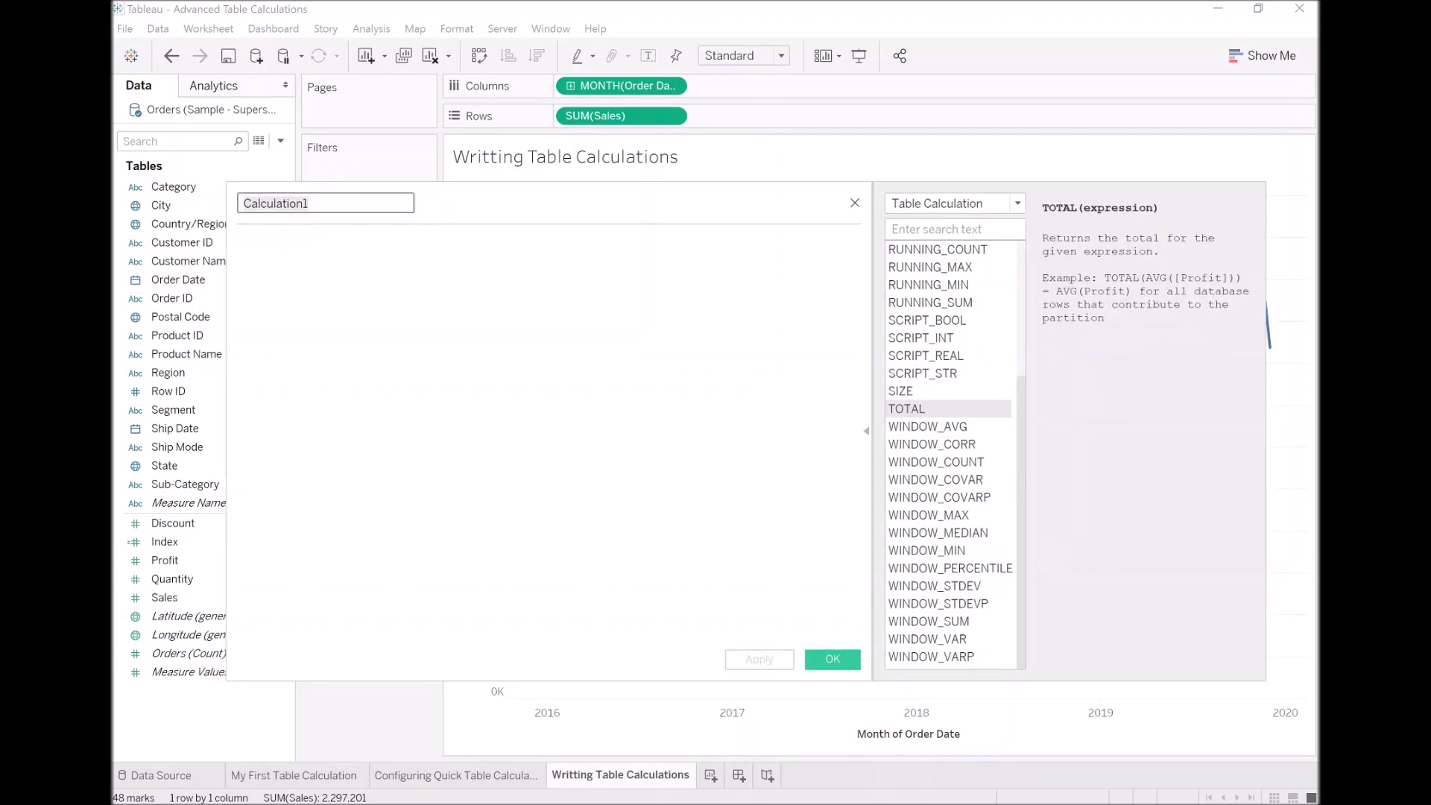
{"action": "key", "text": "ctrl+a"}
{"action": "type", "text": "Min Sales"}
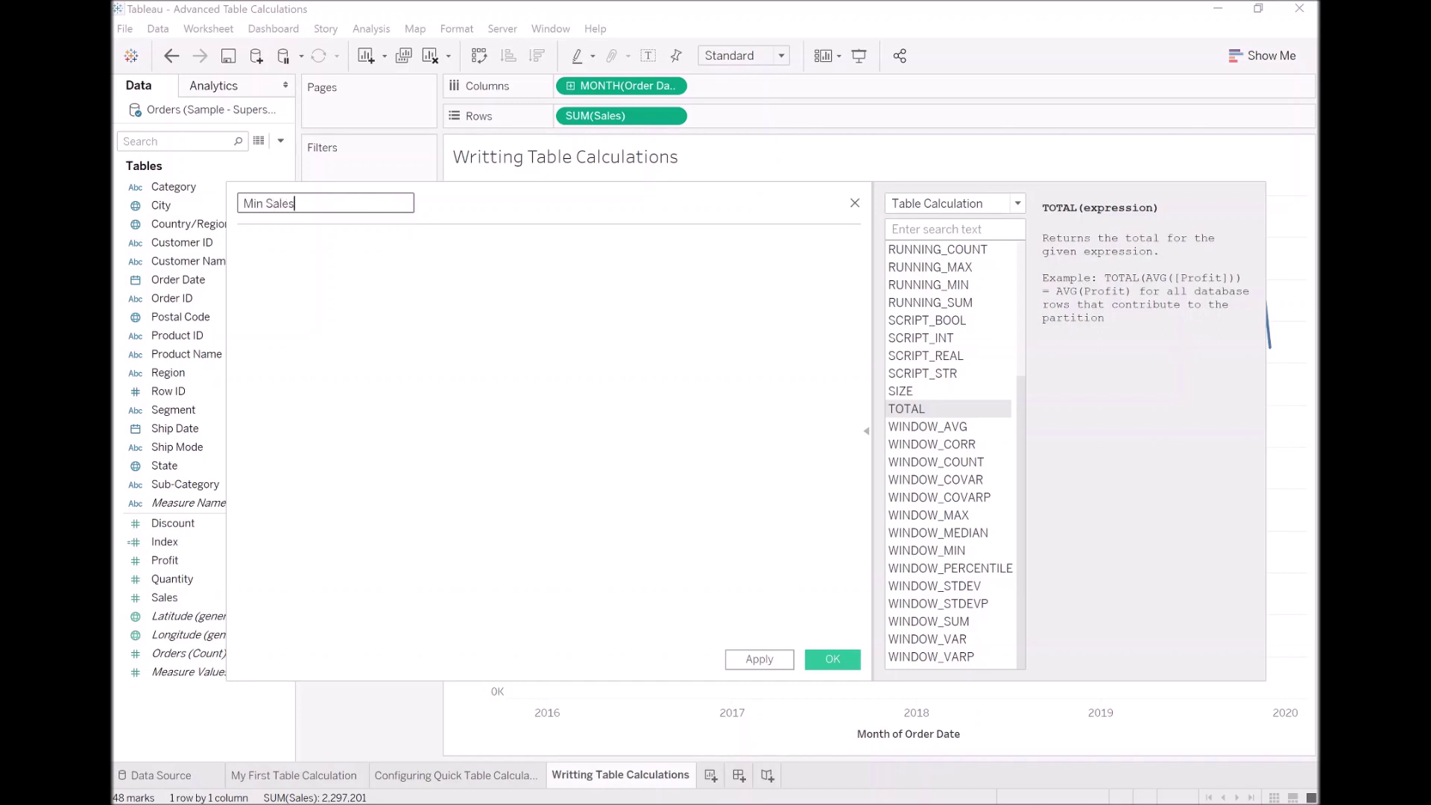
{"action": "key", "text": "Home"}
{"action": "type", "text": "TC_"}
- Enter the formula WINDOW_MIN(SUM([Sales])) and save the calculation
{"action": "left_click", "coordinate": [239, 242]}
{"action": "type", "text": "window"}
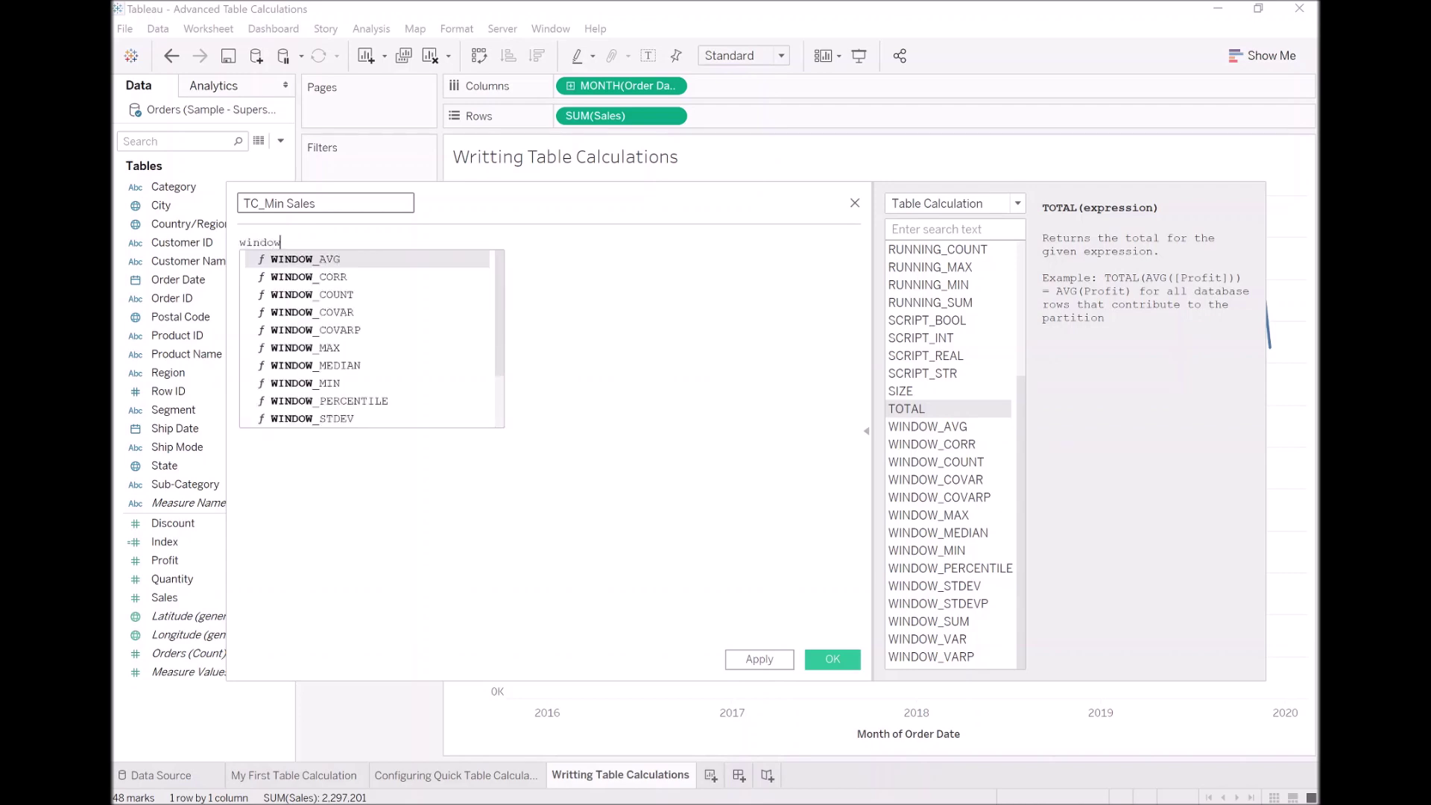
{"action": "key", "text": "Down"}
{"action": "key", "text": "Down"}
{"action": "key", "text": "Down"}
{"action": "key", "text": "Down"}
{"action": "key", "text": "Down"}
{"action": "key", "text": "Down"}
{"action": "key", "text": "Down"}
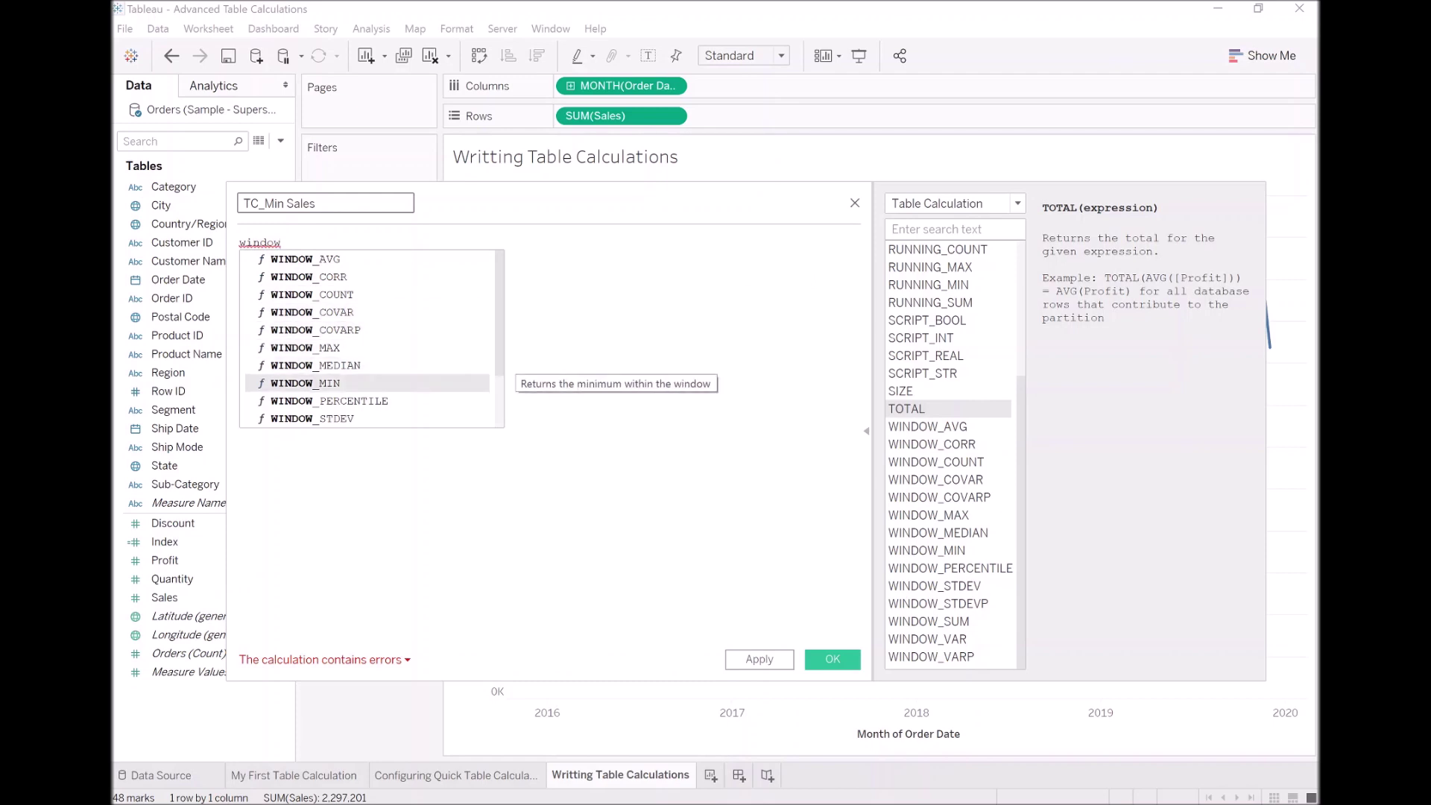
{"action": "key", "text": "Return"}
{"action": "type", "text": "SUM"}
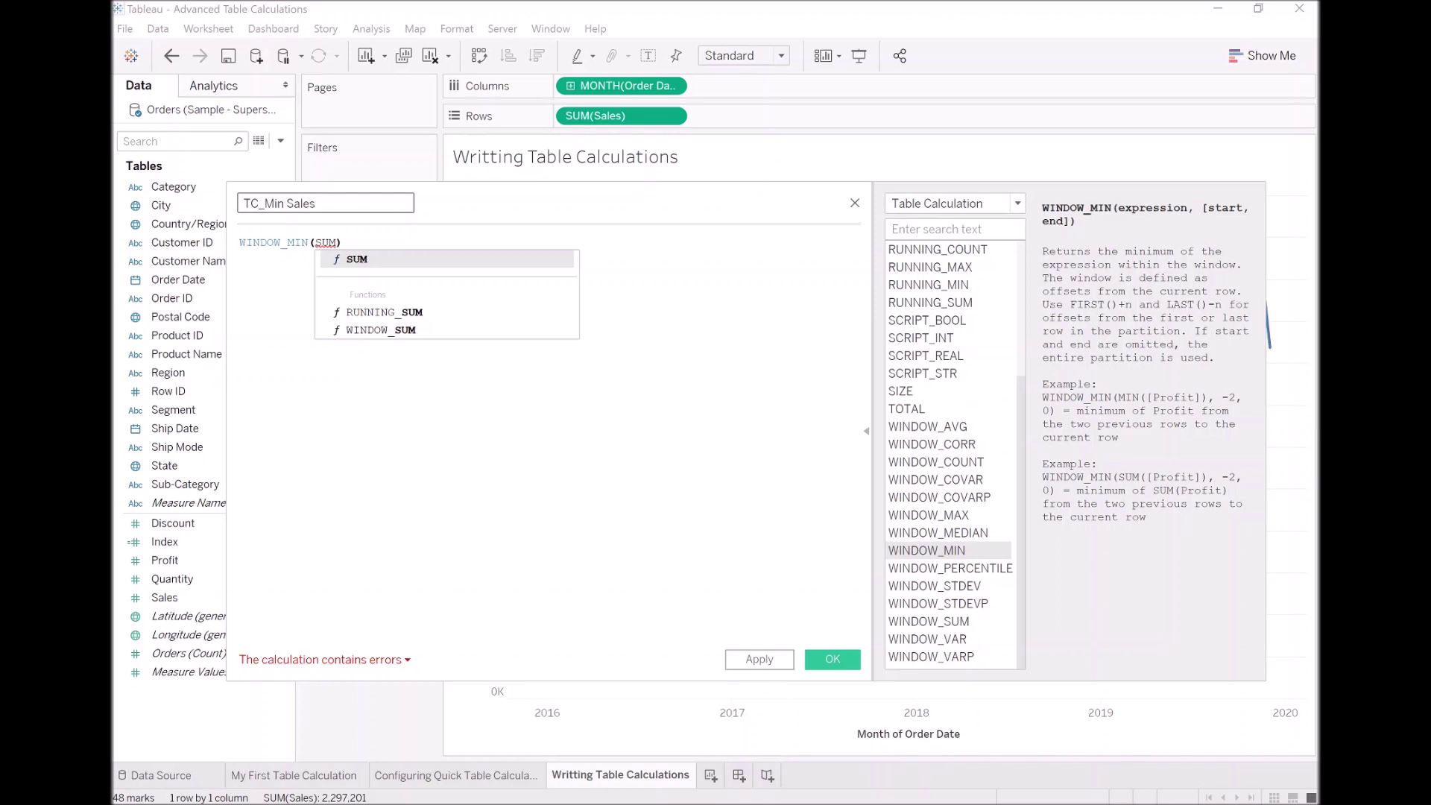
{"action": "type", "text": "("}
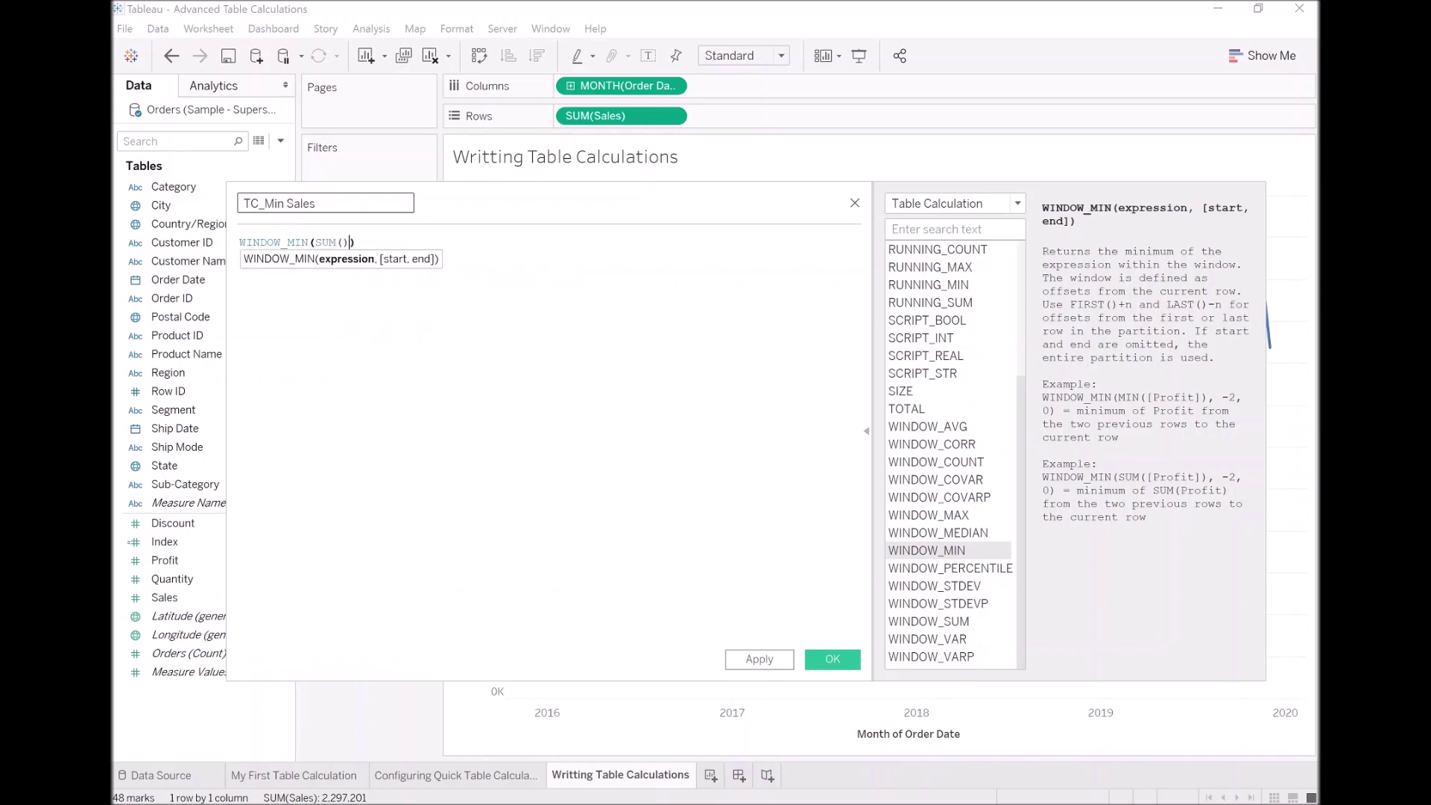
{"action": "type", "text": "[Sales]))"}
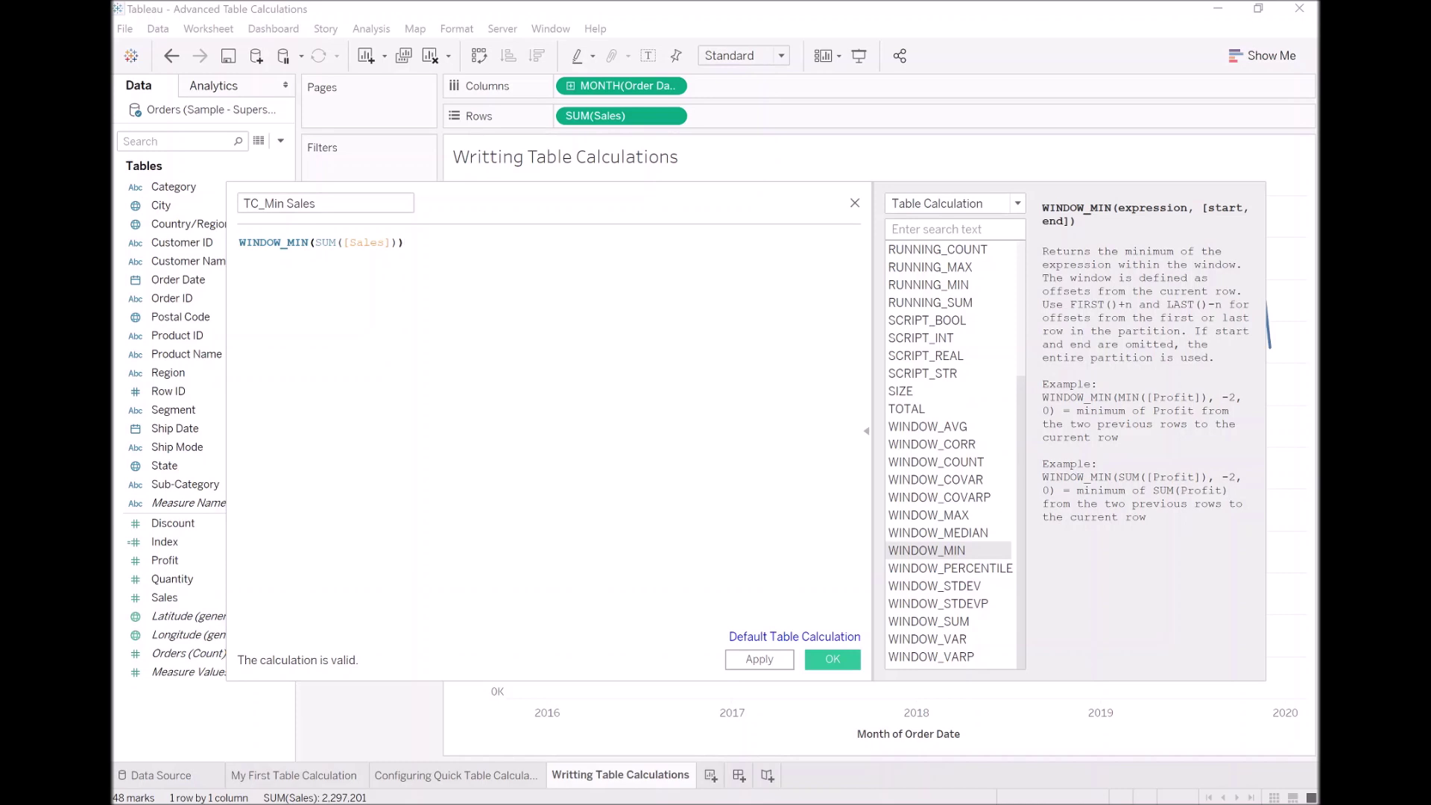
{"action": "left_click", "coordinate": [833, 659]}
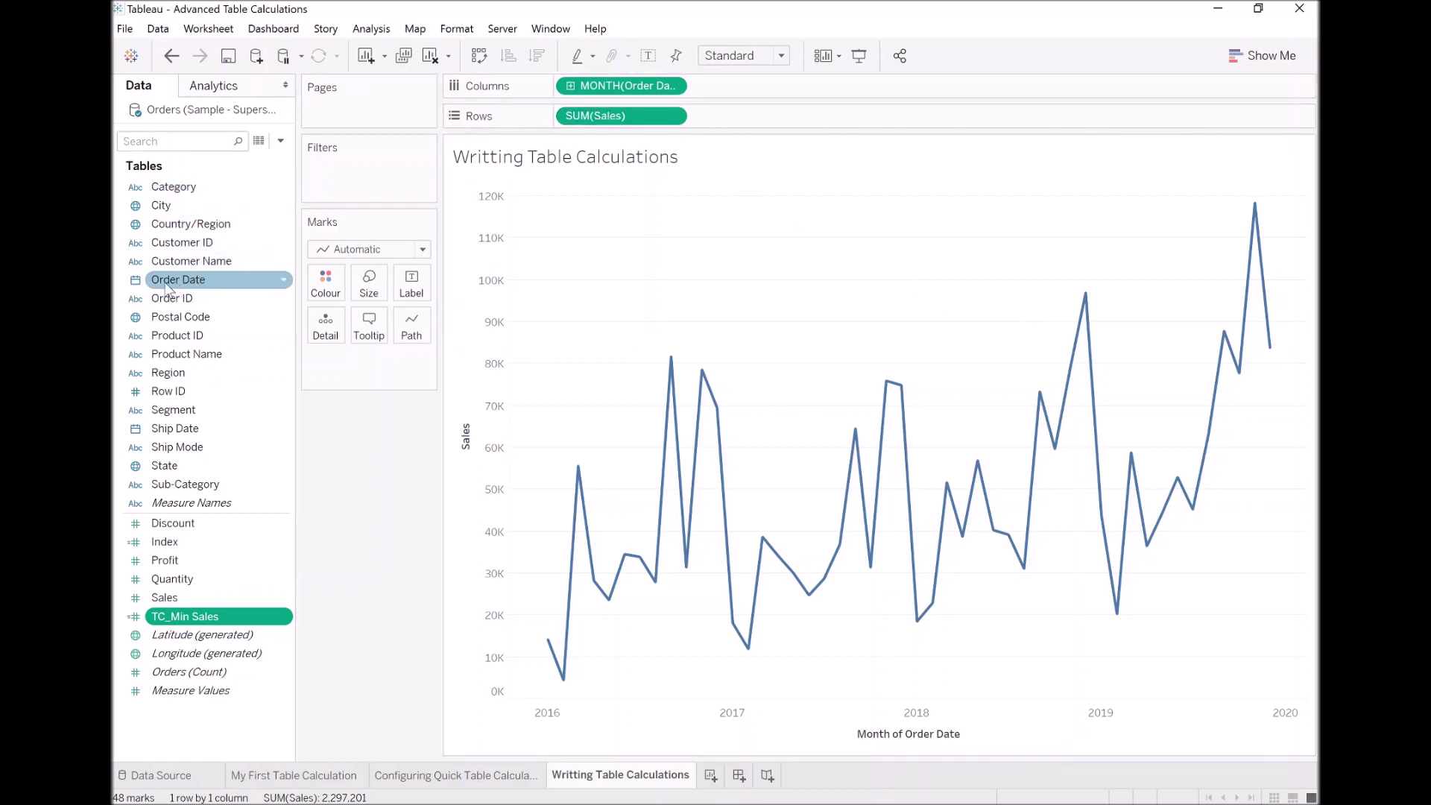
- Show monthly Sales as bars and add TC_Min Sales as a second row after SUM(Sales)
{"action": "left_click_drag", "start_coordinate": [168, 289], "coordinate": [557, 86]}
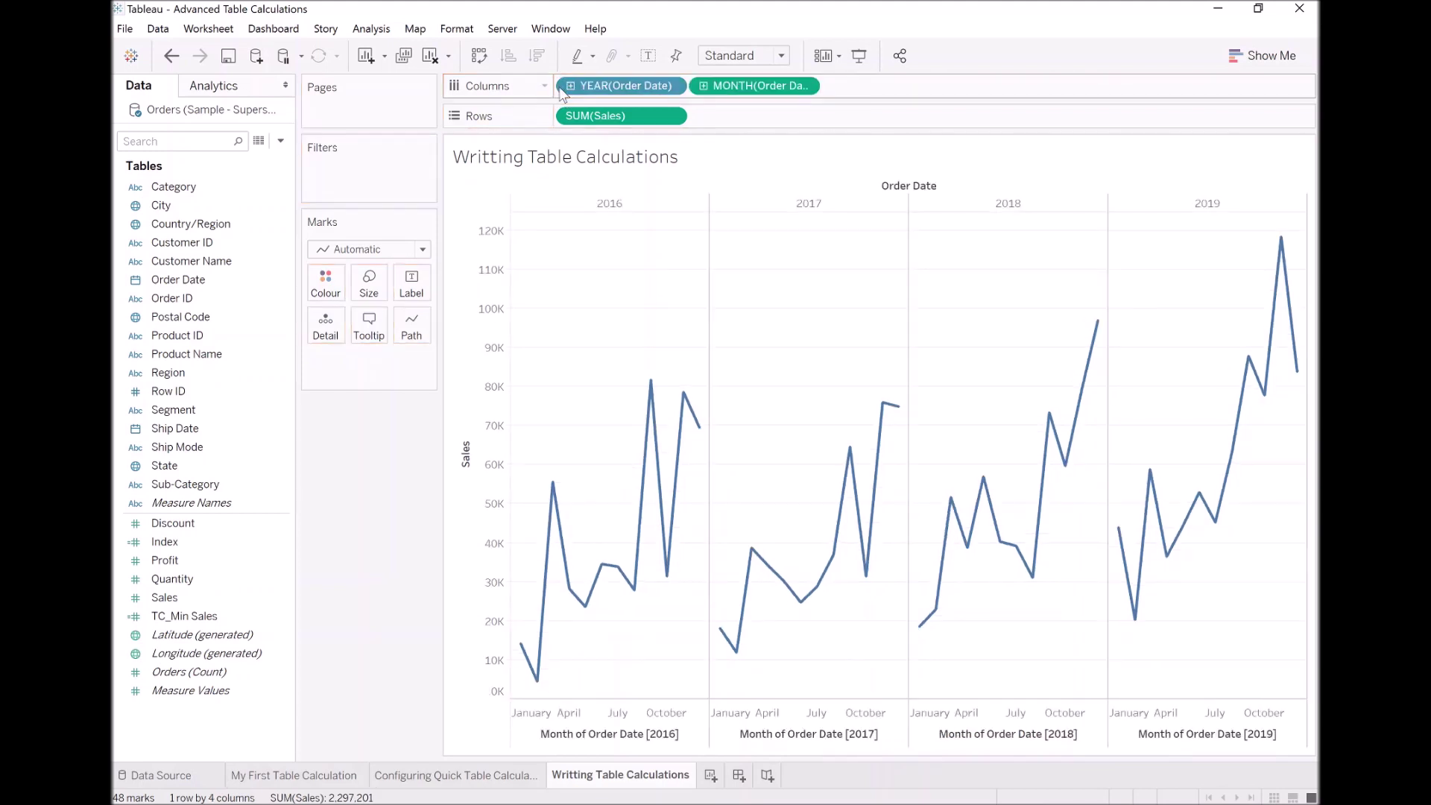
{"action": "left_click", "coordinate": [391, 249]}
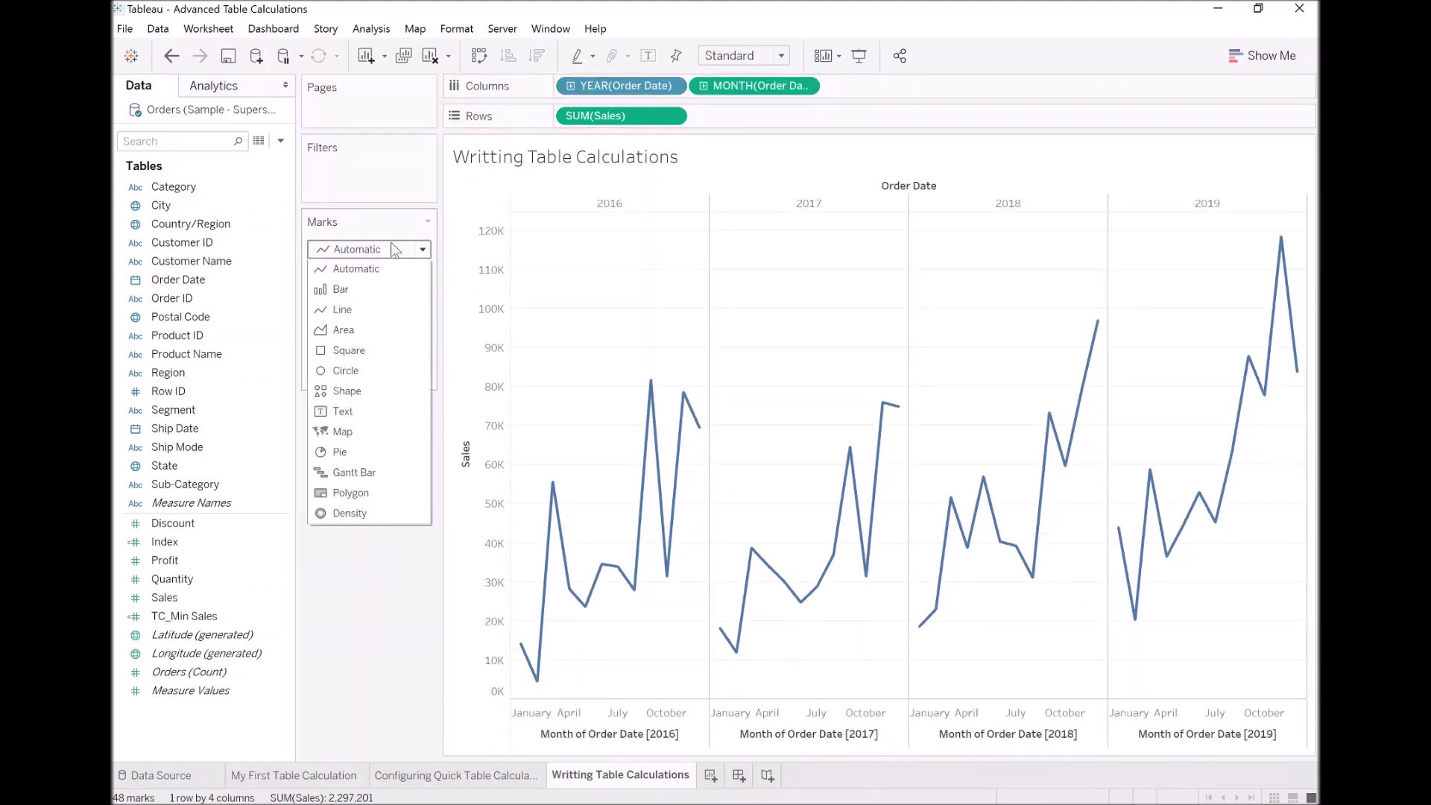
{"action": "left_click", "coordinate": [374, 290]}
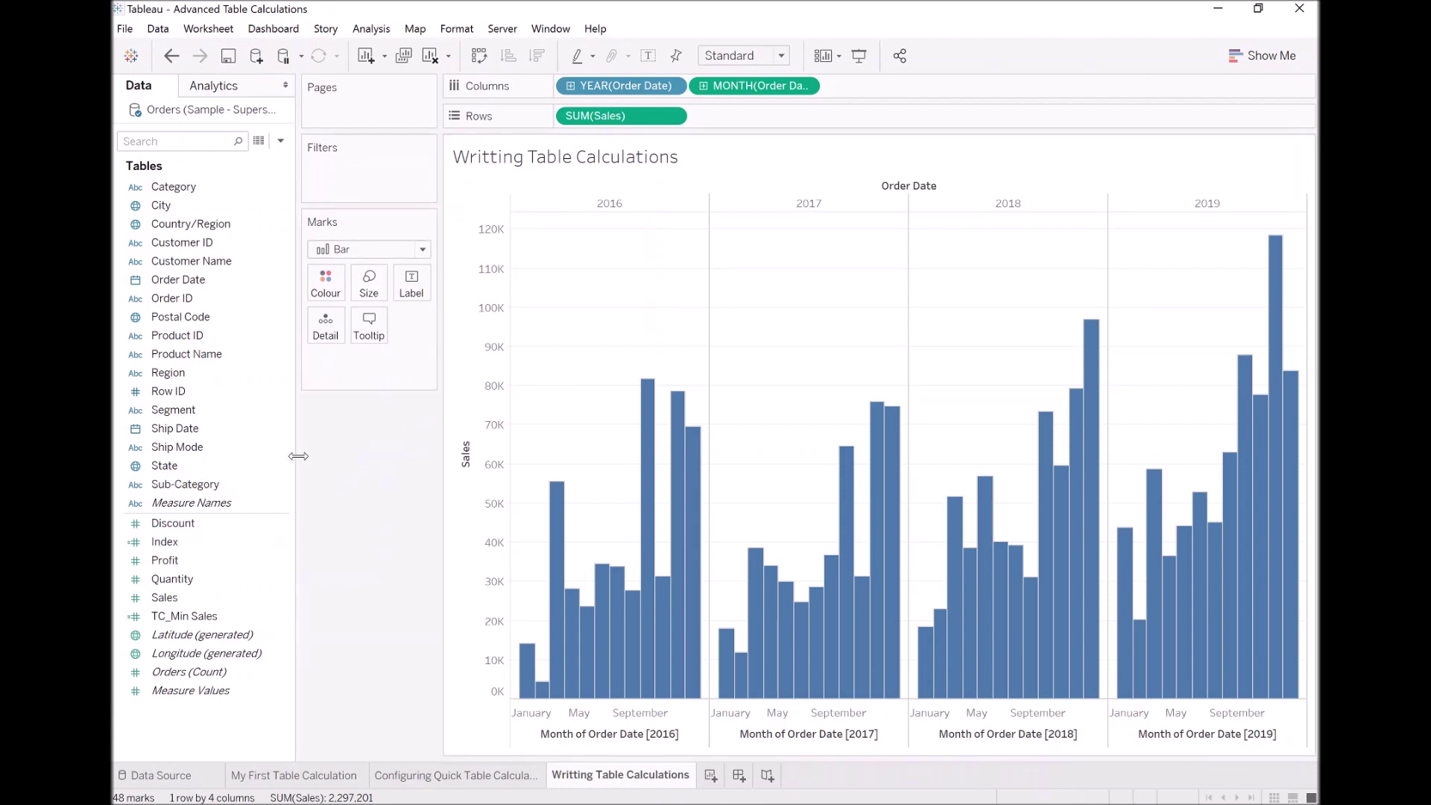
{"action": "mouse_move", "coordinate": [197, 625]}
{"action": "left_mouse_down"}
{"action": "mouse_move", "coordinate": [596, 125]}
{"action": "mouse_move", "coordinate": [735, 122]}
{"action": "left_mouse_up"}
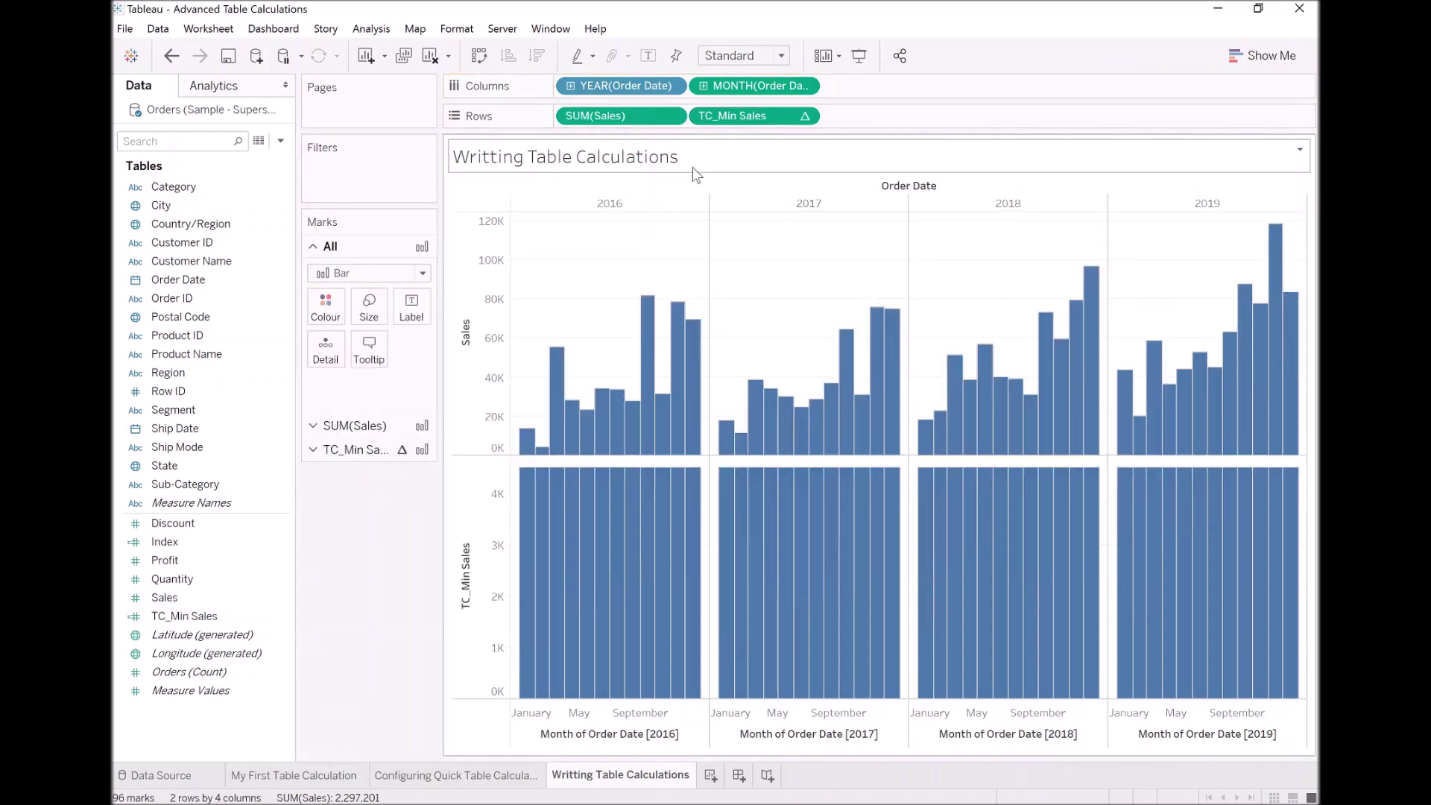
- Set TC_Min Sales to compute using Pane (across), giving each year its own minimum
{"action": "mouse_move", "coordinate": [531, 486]}
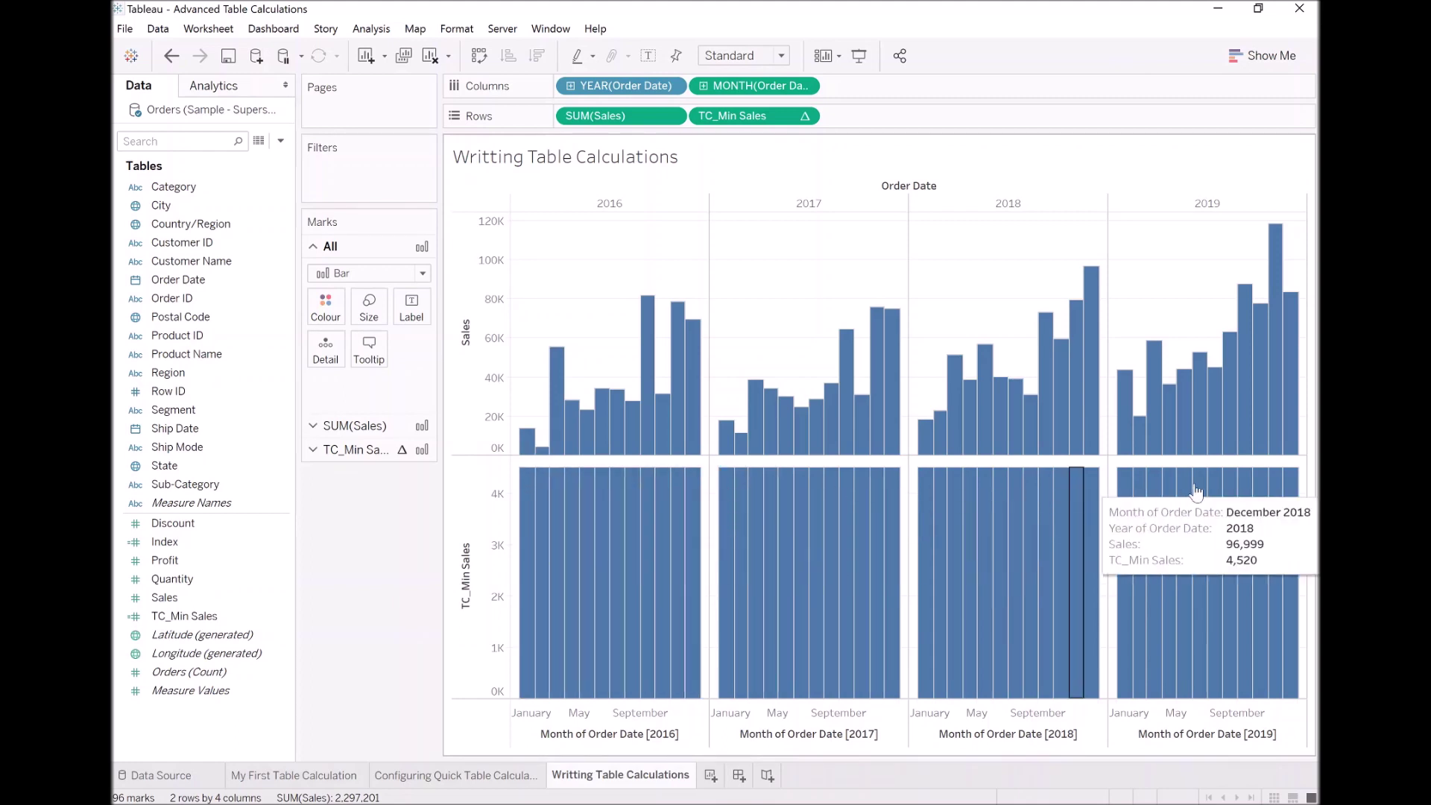
{"action": "right_click", "coordinate": [753, 119]}
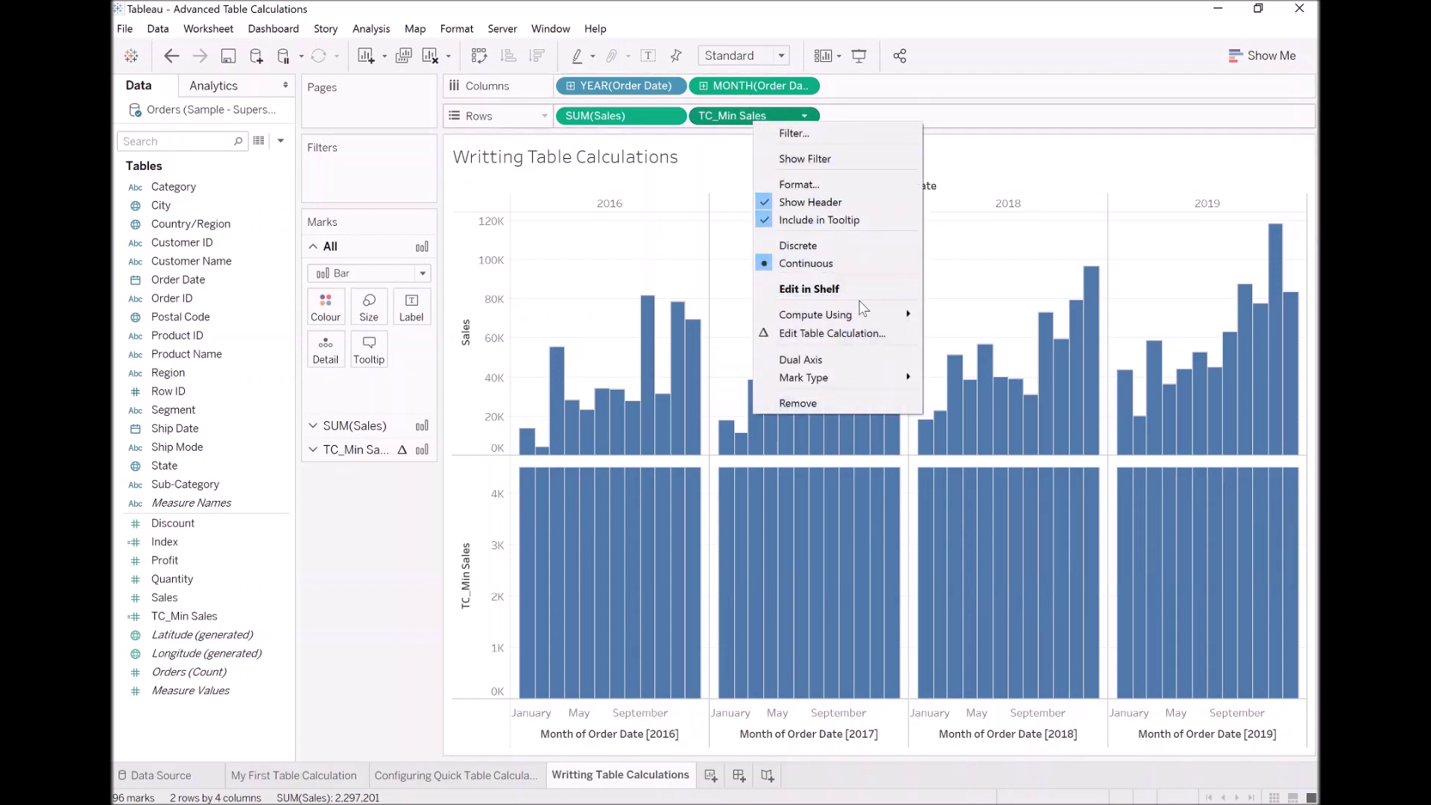
{"action": "mouse_move", "coordinate": [897, 315]}
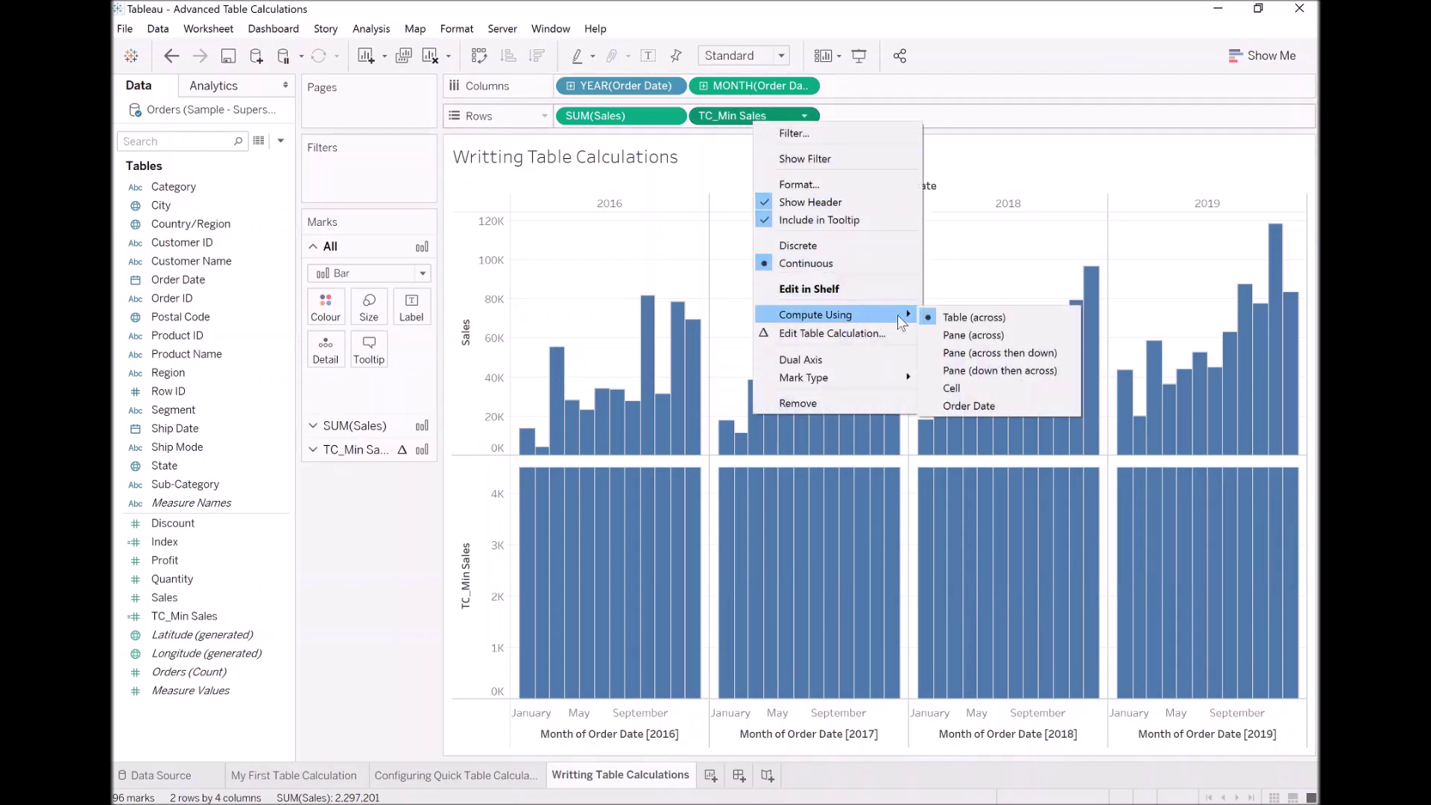
{"action": "left_click", "coordinate": [1020, 345]}
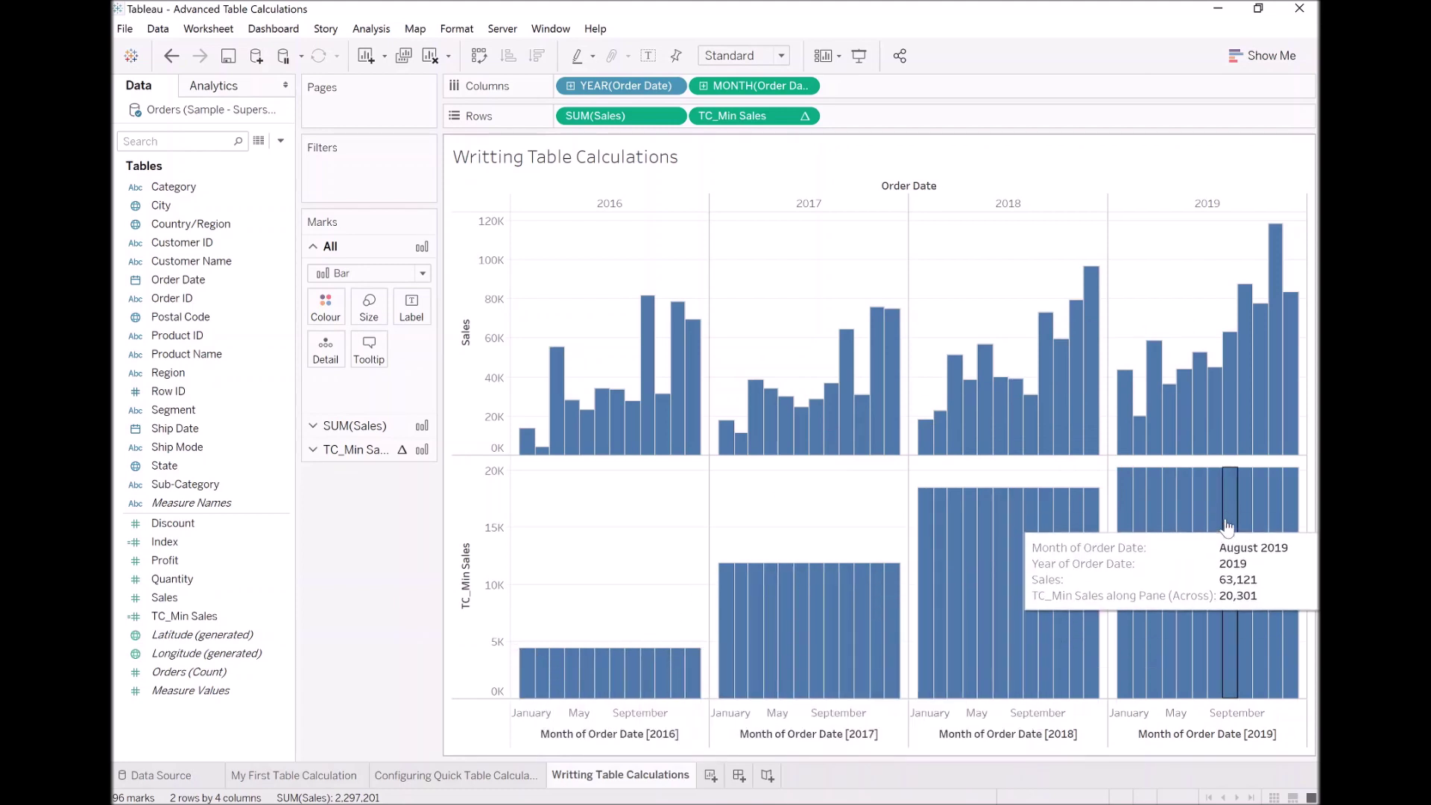
- Change the TC_Min Sales mark type from bars to Line
{"action": "left_click", "coordinate": [339, 452]}
{"action": "left_click", "coordinate": [381, 323]}
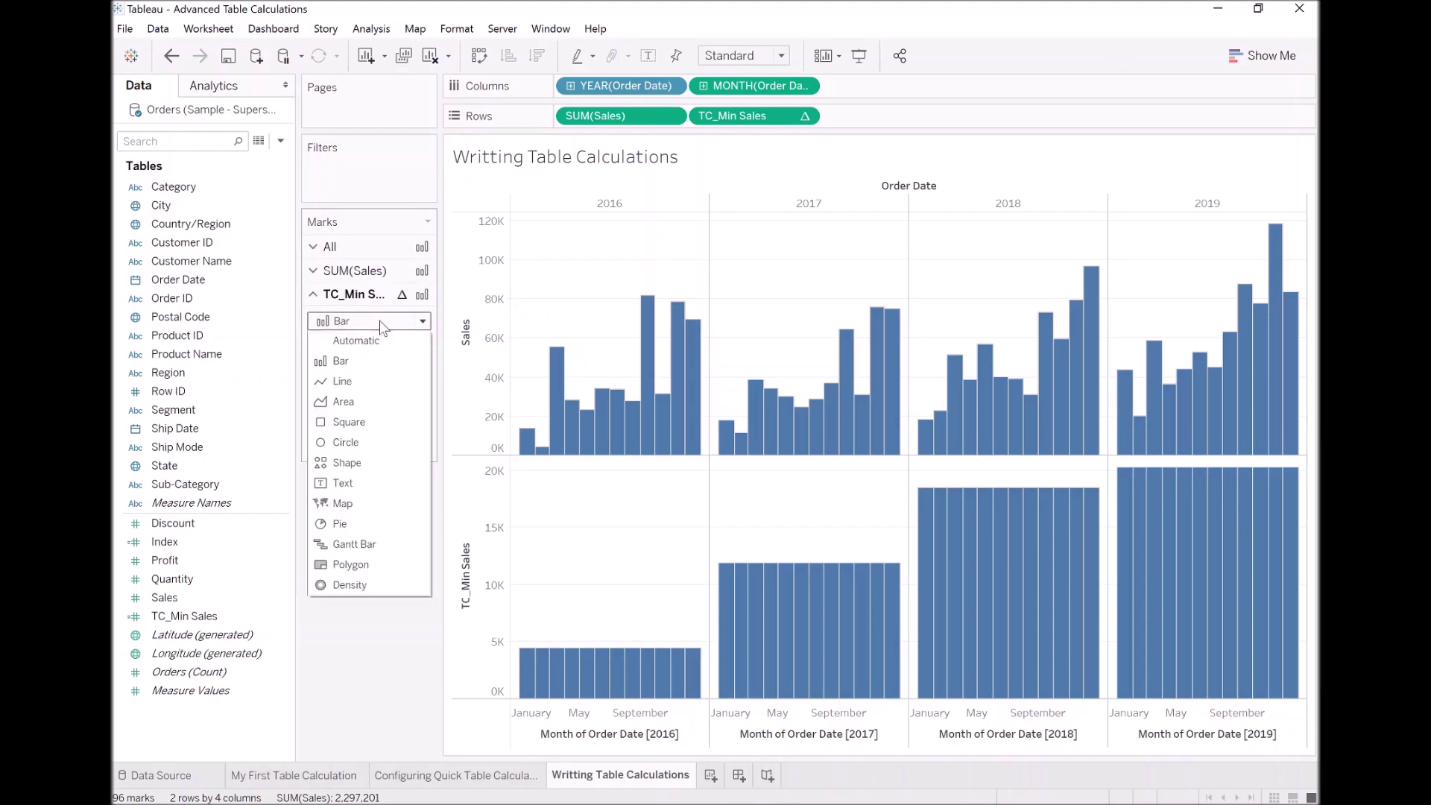
{"action": "left_click", "coordinate": [359, 380]}
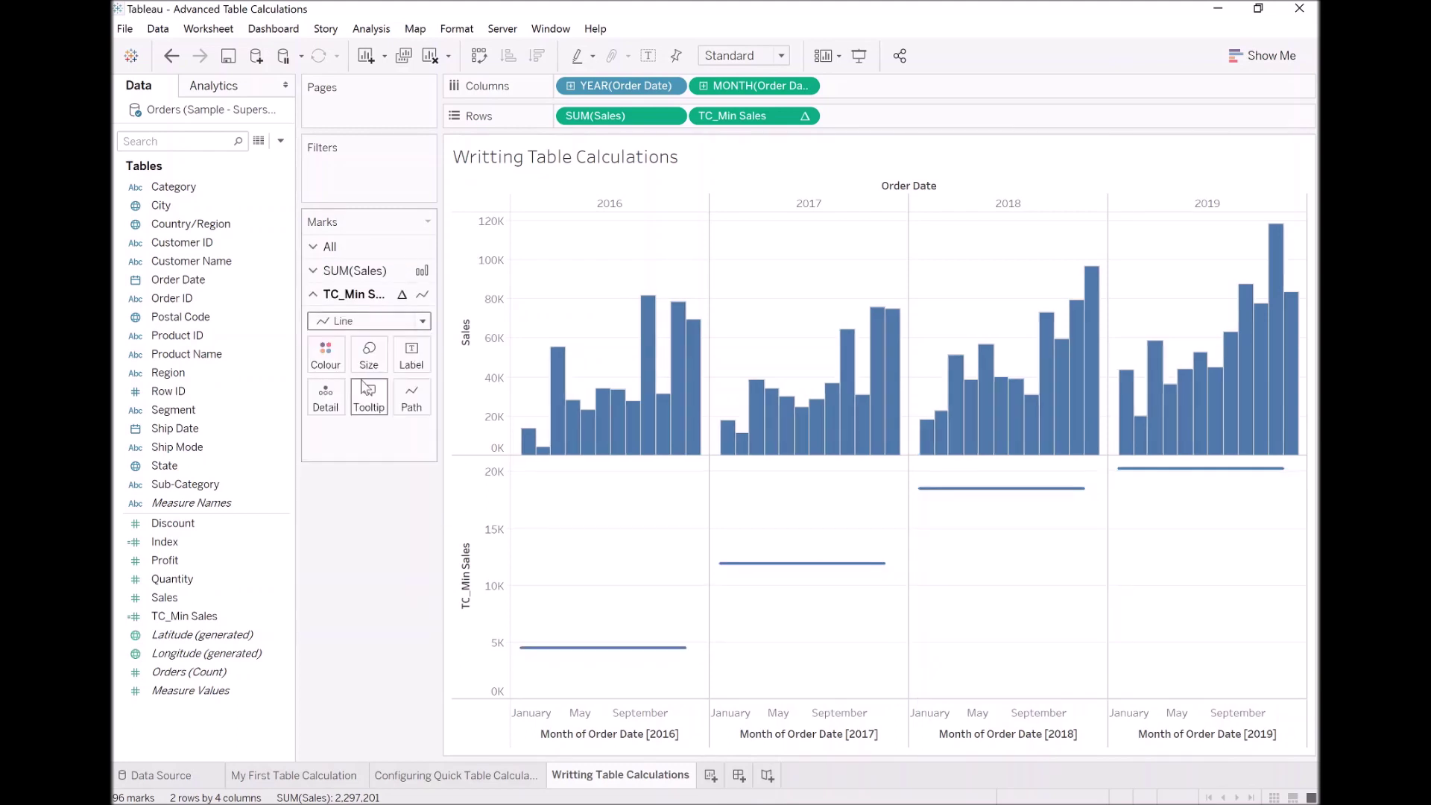
- Put TC_Min Sales on a dual axis synchronised with the Sales axis
{"action": "right_click", "coordinate": [750, 122]}
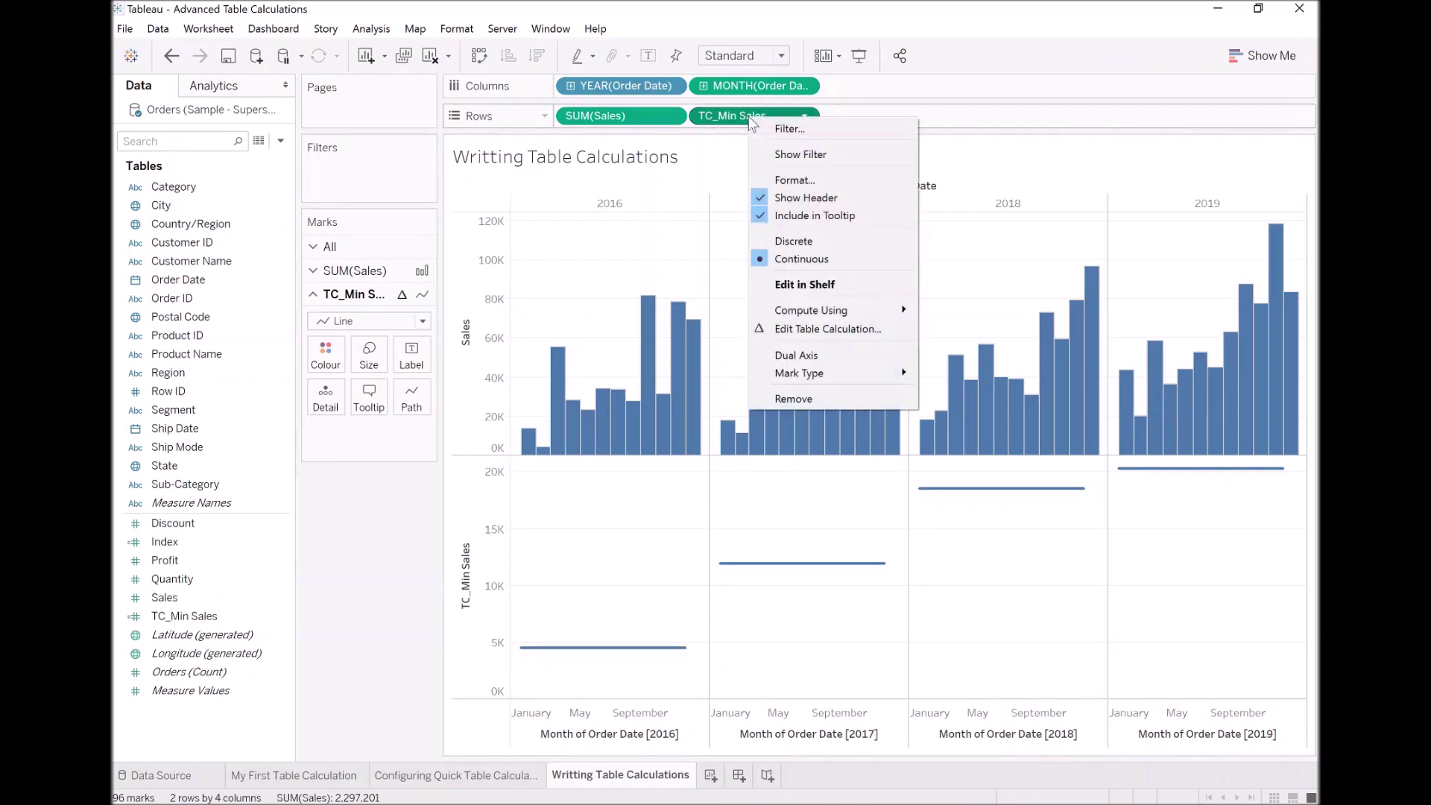
{"action": "left_click", "coordinate": [874, 356]}
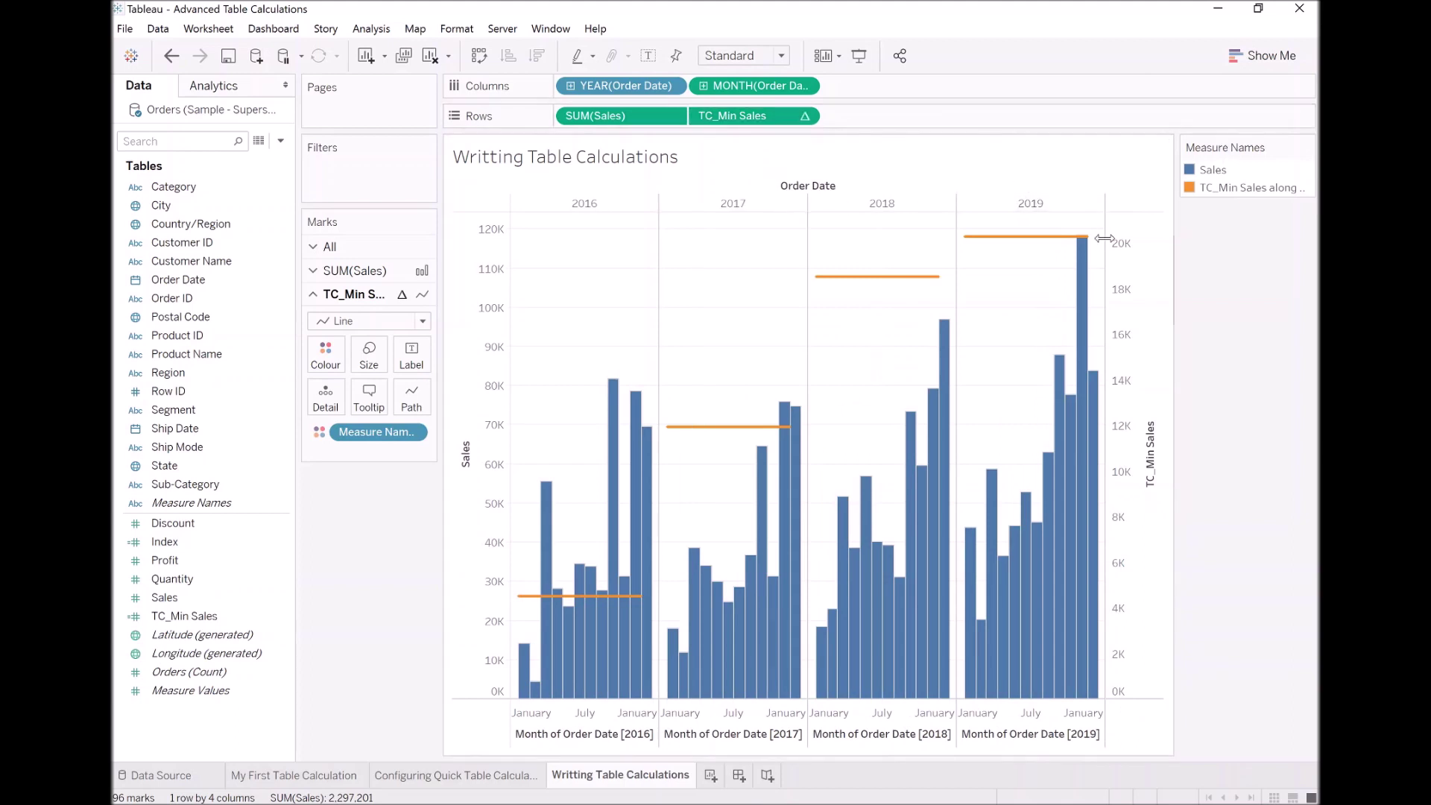
{"action": "right_click", "coordinate": [1121, 250]}
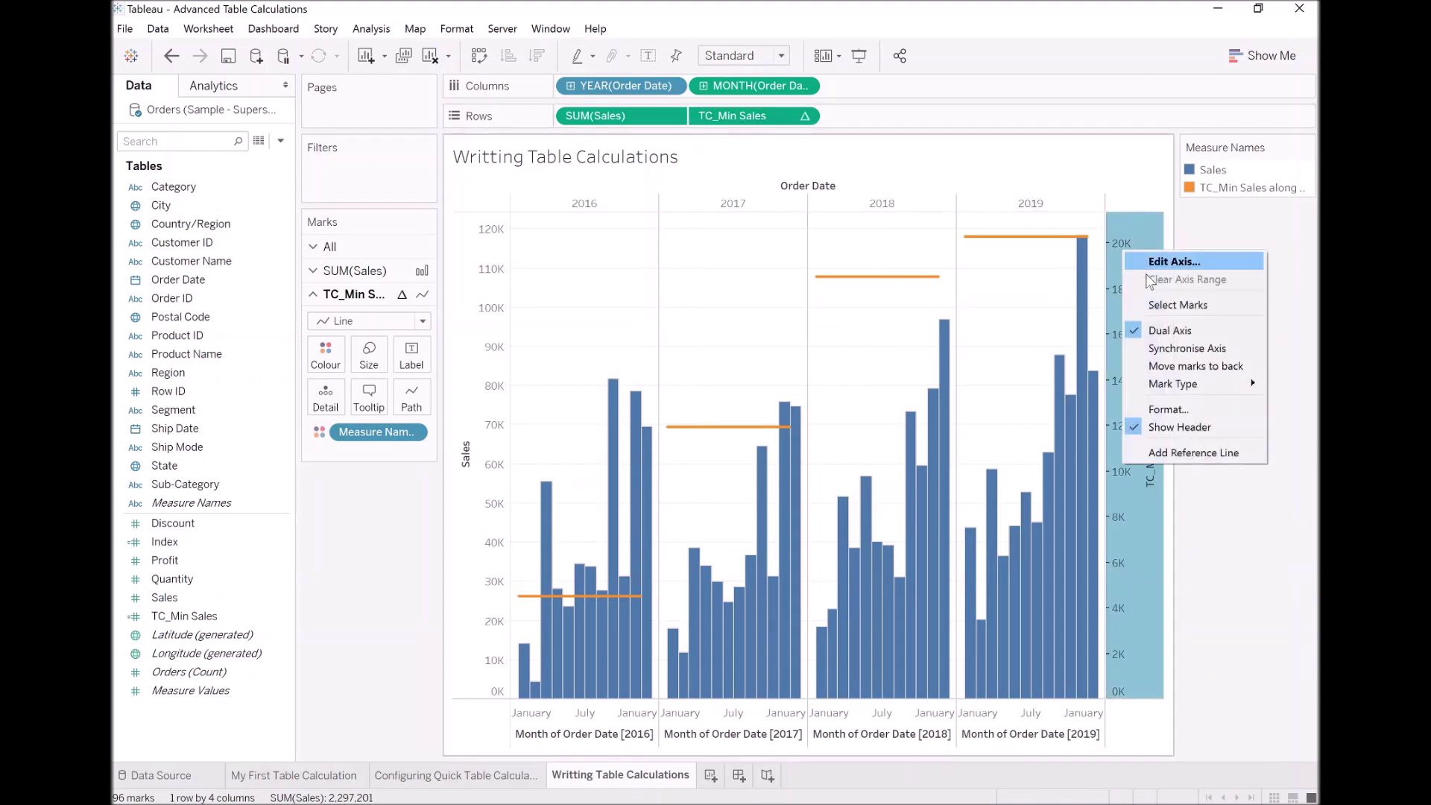
{"action": "left_click", "coordinate": [582, 302]}
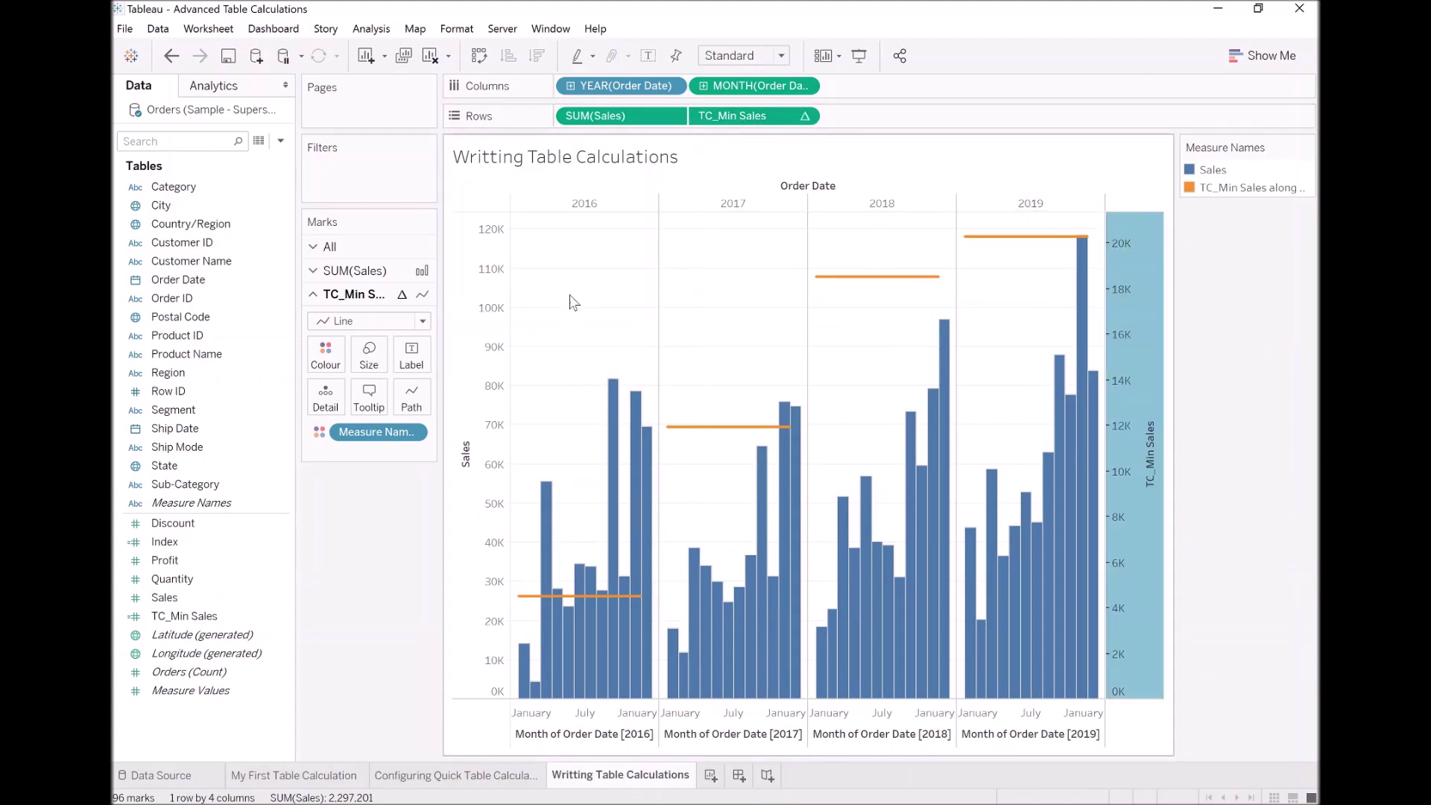
{"action": "right_click", "coordinate": [1128, 279]}
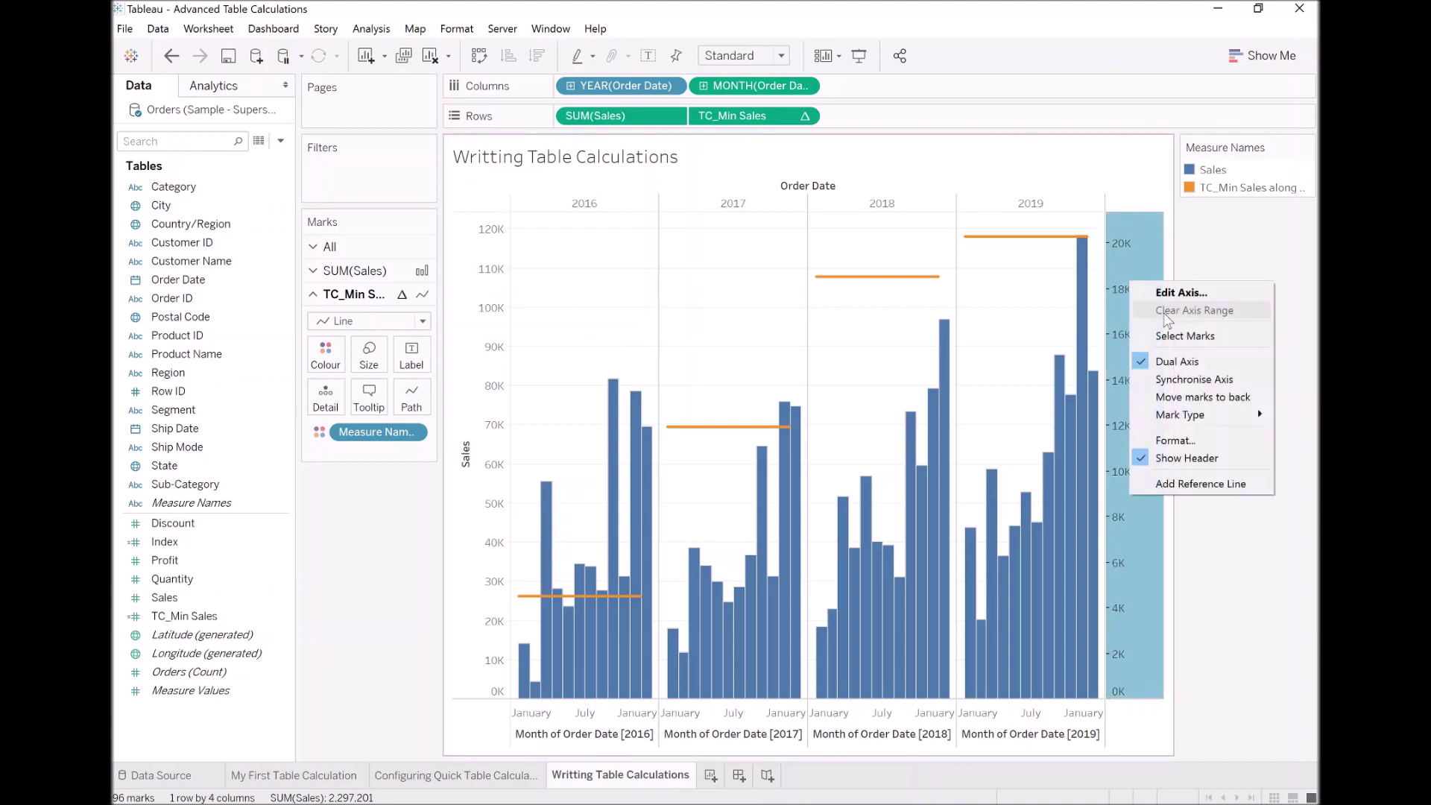
{"action": "key", "text": "Escape"}
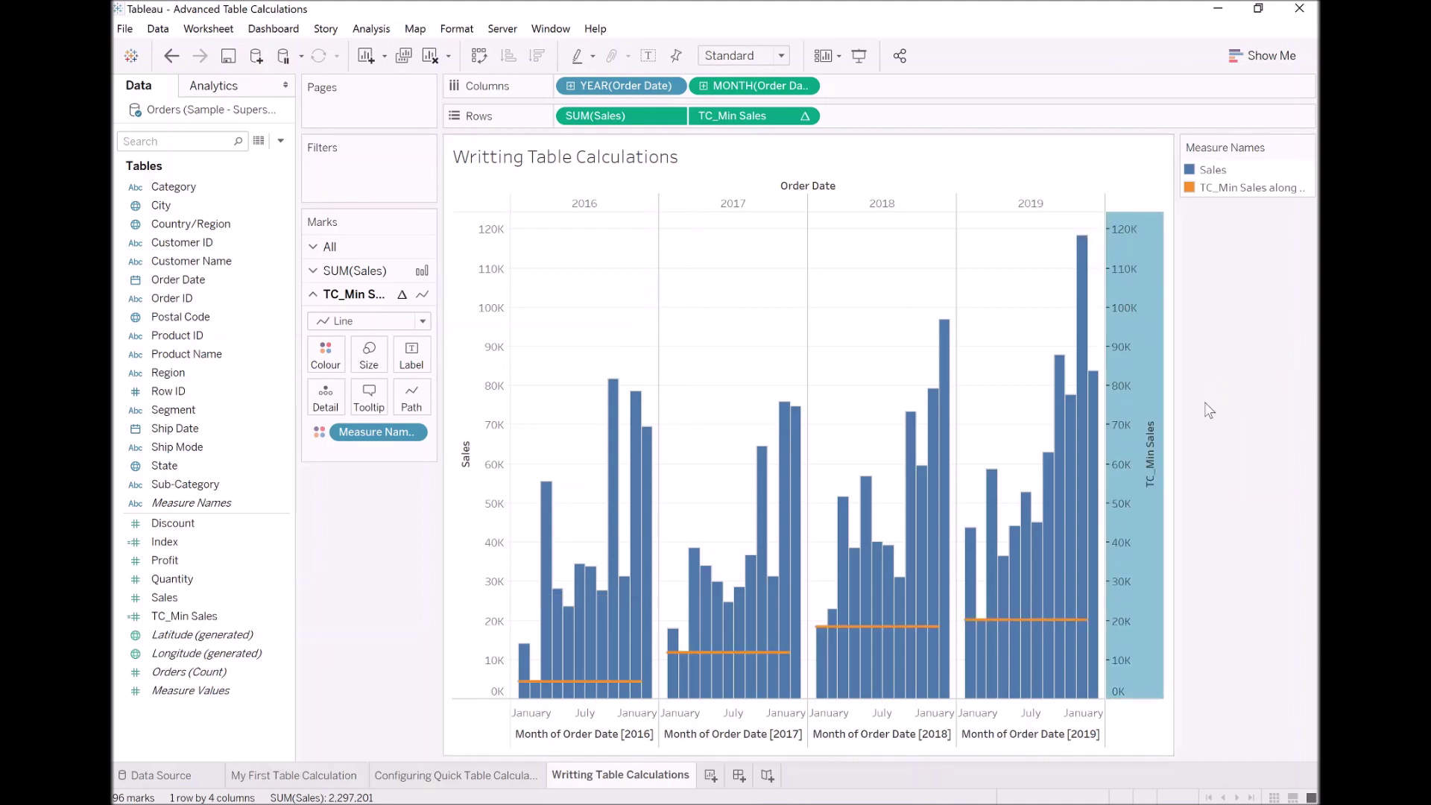
{"action": "left_click", "coordinate": [1238, 389]}
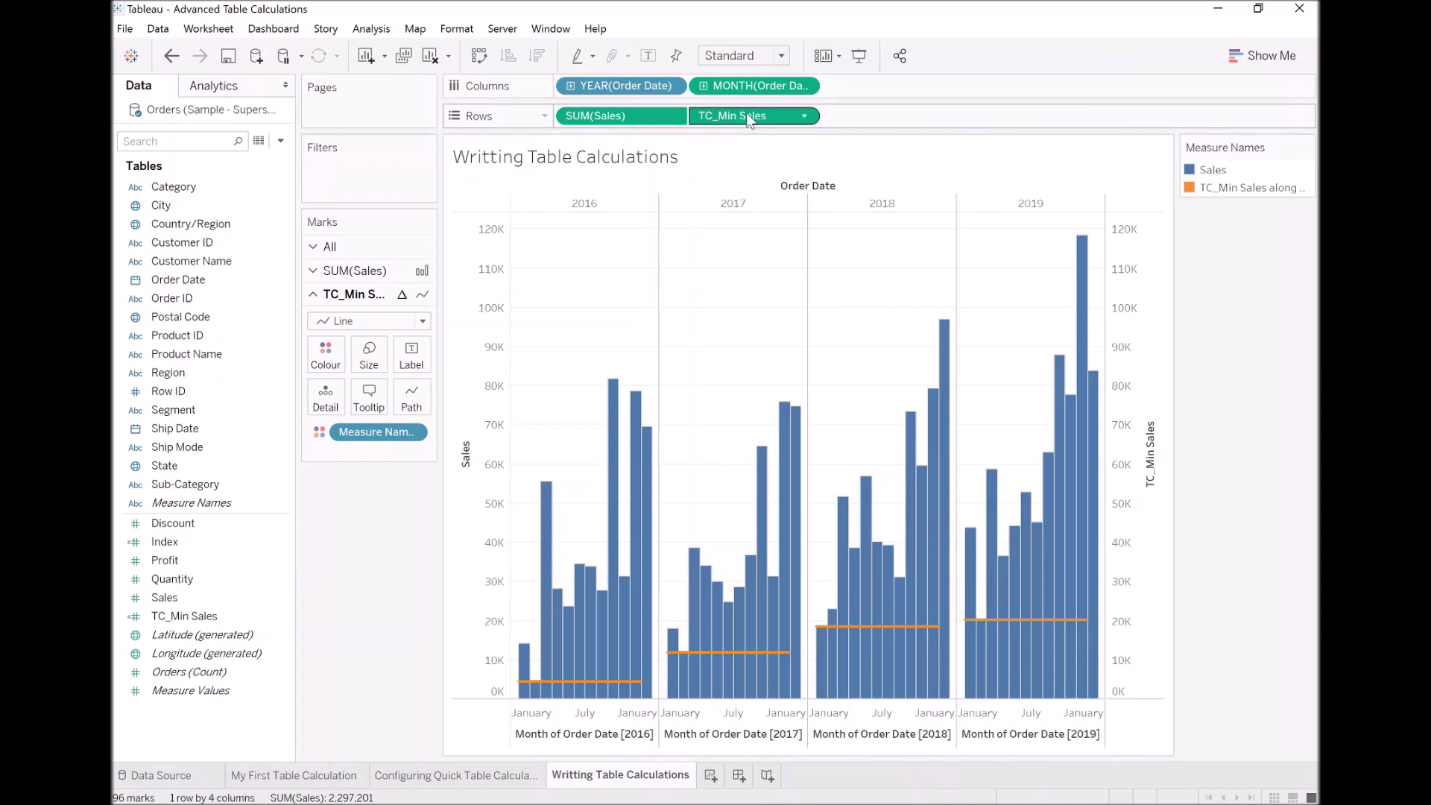
- Move TC_Min Sales off the Rows shelf and onto the Detail card of the Sales bars
{"action": "left_click_drag", "start_coordinate": [752, 113], "coordinate": [391, 596]}
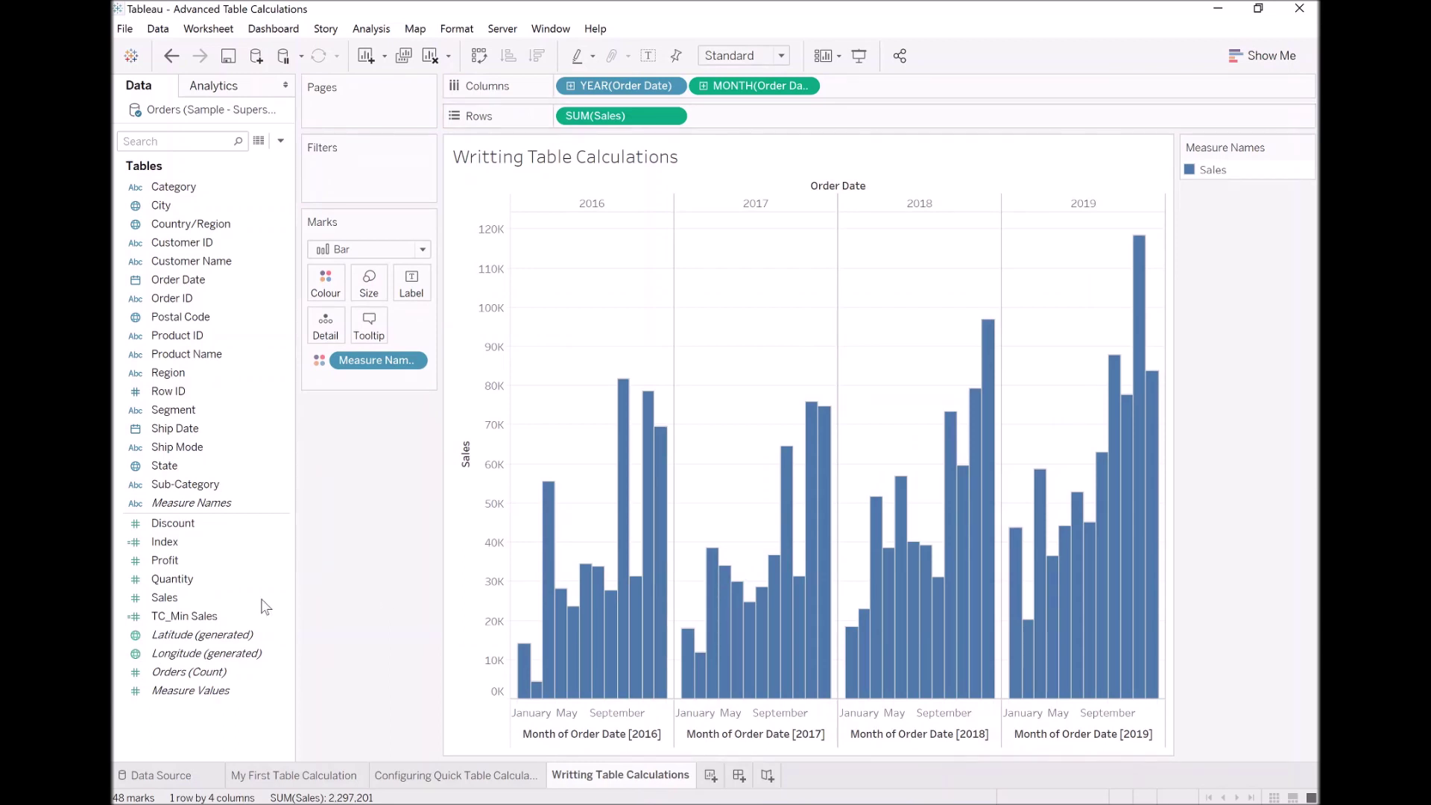
{"action": "left_click", "coordinate": [234, 621]}
{"action": "left_click_drag", "start_coordinate": [170, 623], "coordinate": [325, 327]}
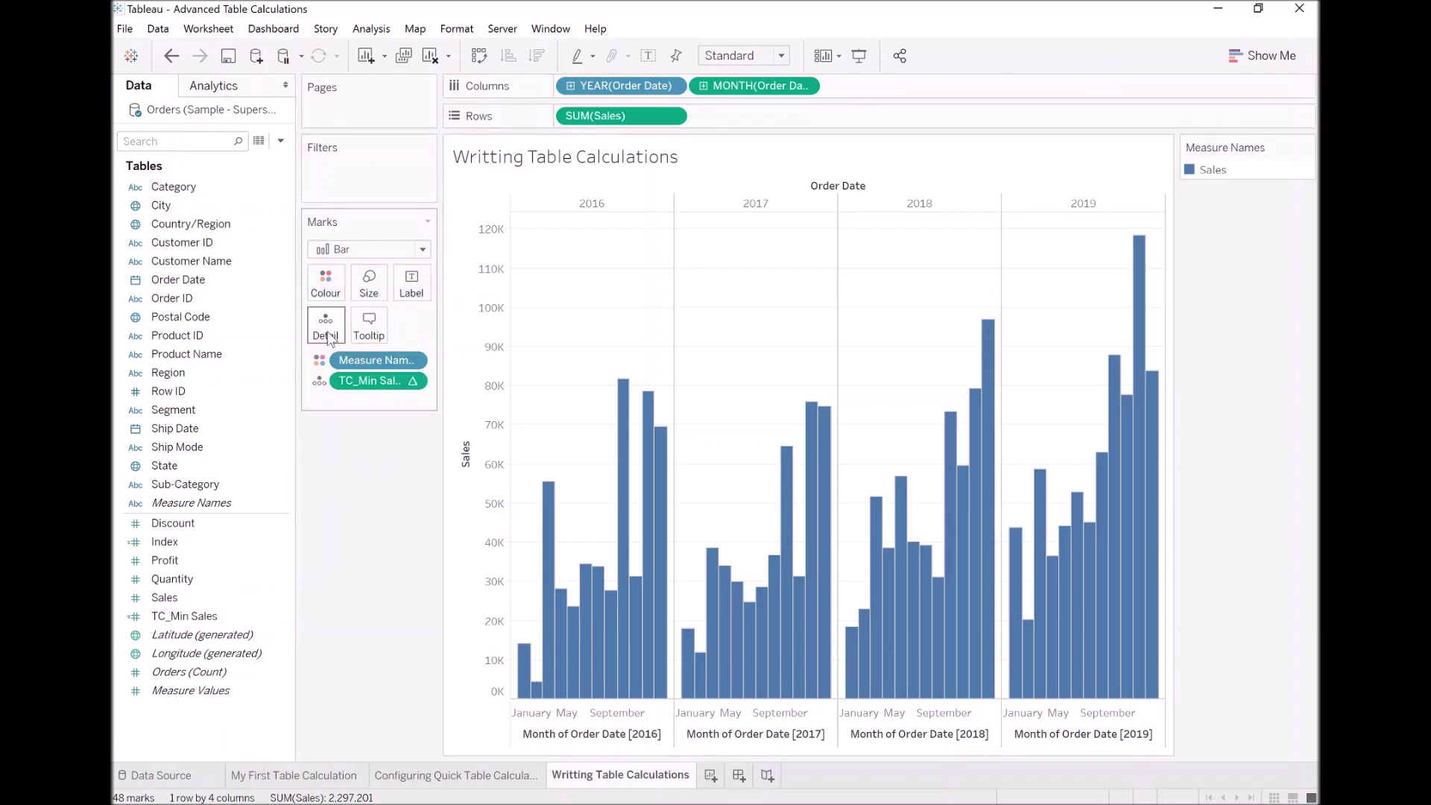
{"action": "right_click", "coordinate": [500, 522]}
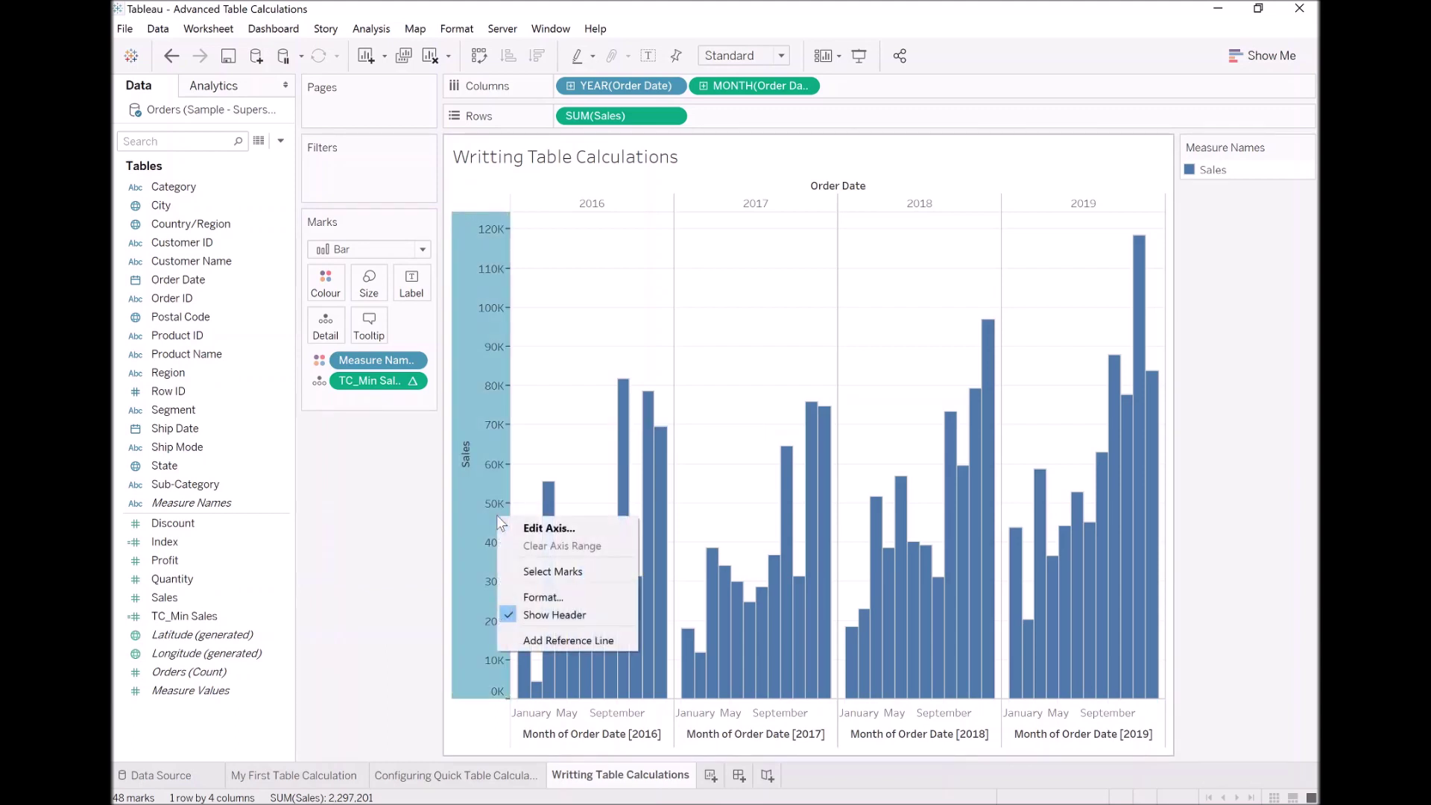
- Add a reference line on the Sales axis based on TC_Min Sales
{"action": "left_click", "coordinate": [587, 639]}
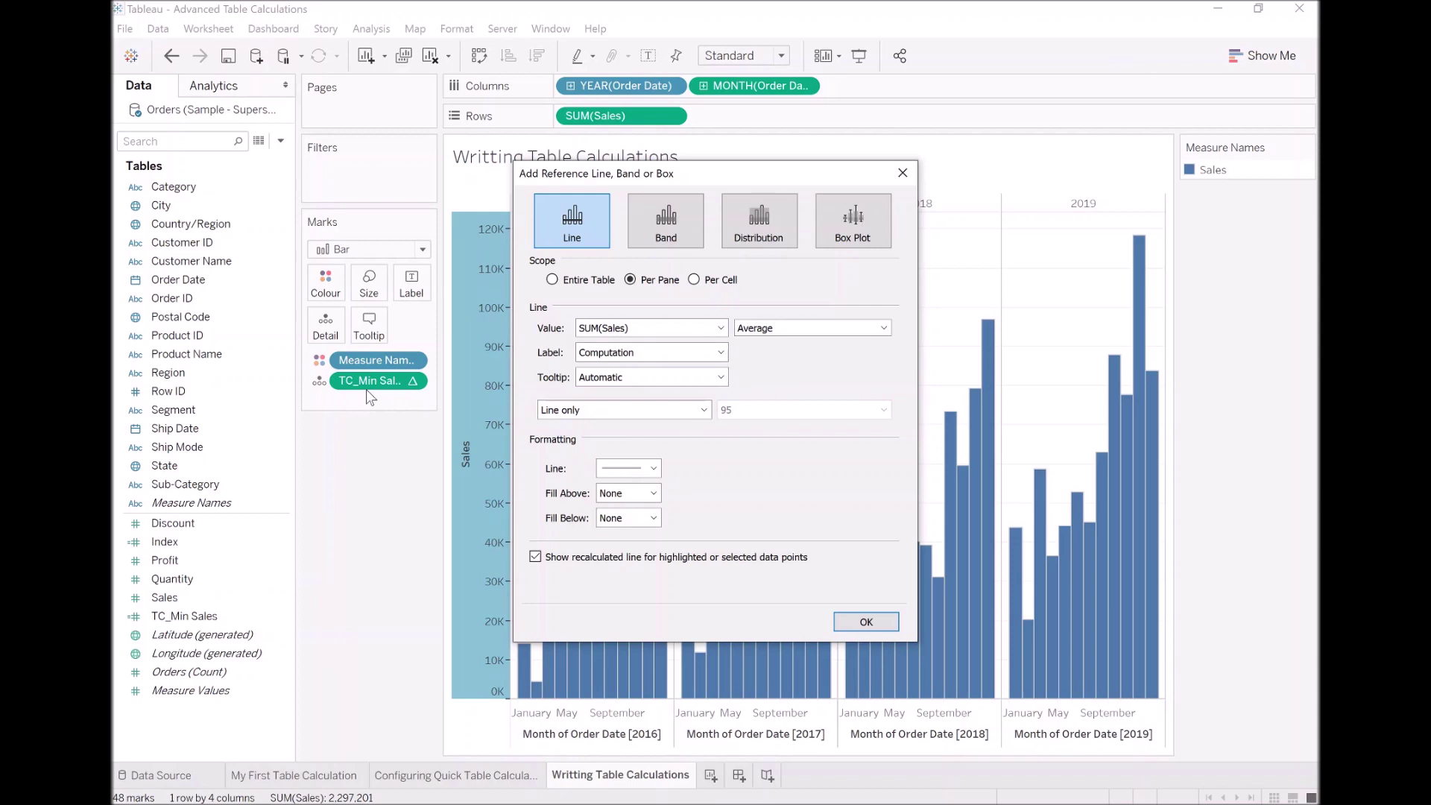
{"action": "left_click", "coordinate": [720, 328]}
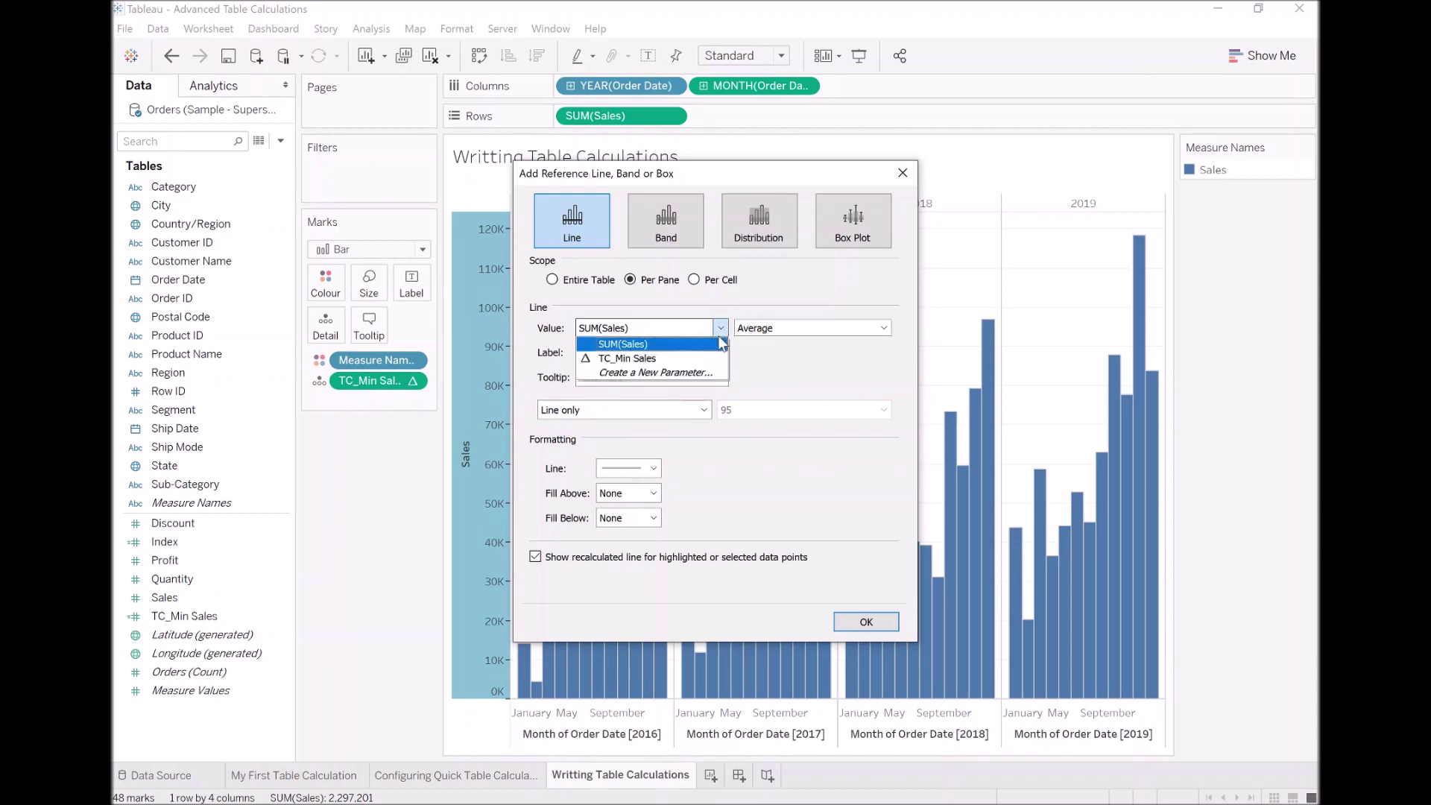
{"action": "left_click", "coordinate": [668, 359]}
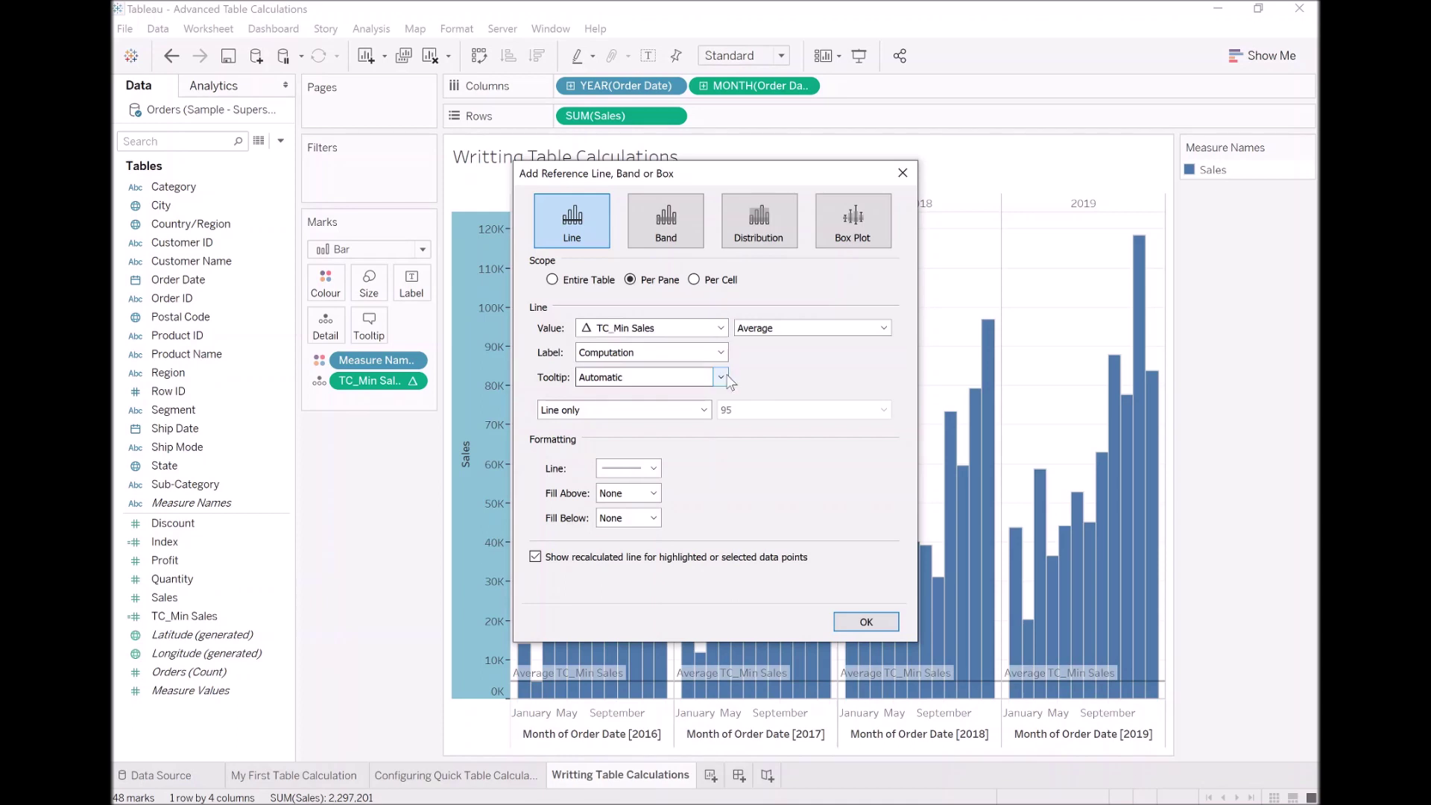
- Remove the reference line's label, colour it magenta, and confirm it
{"action": "left_click", "coordinate": [654, 469]}
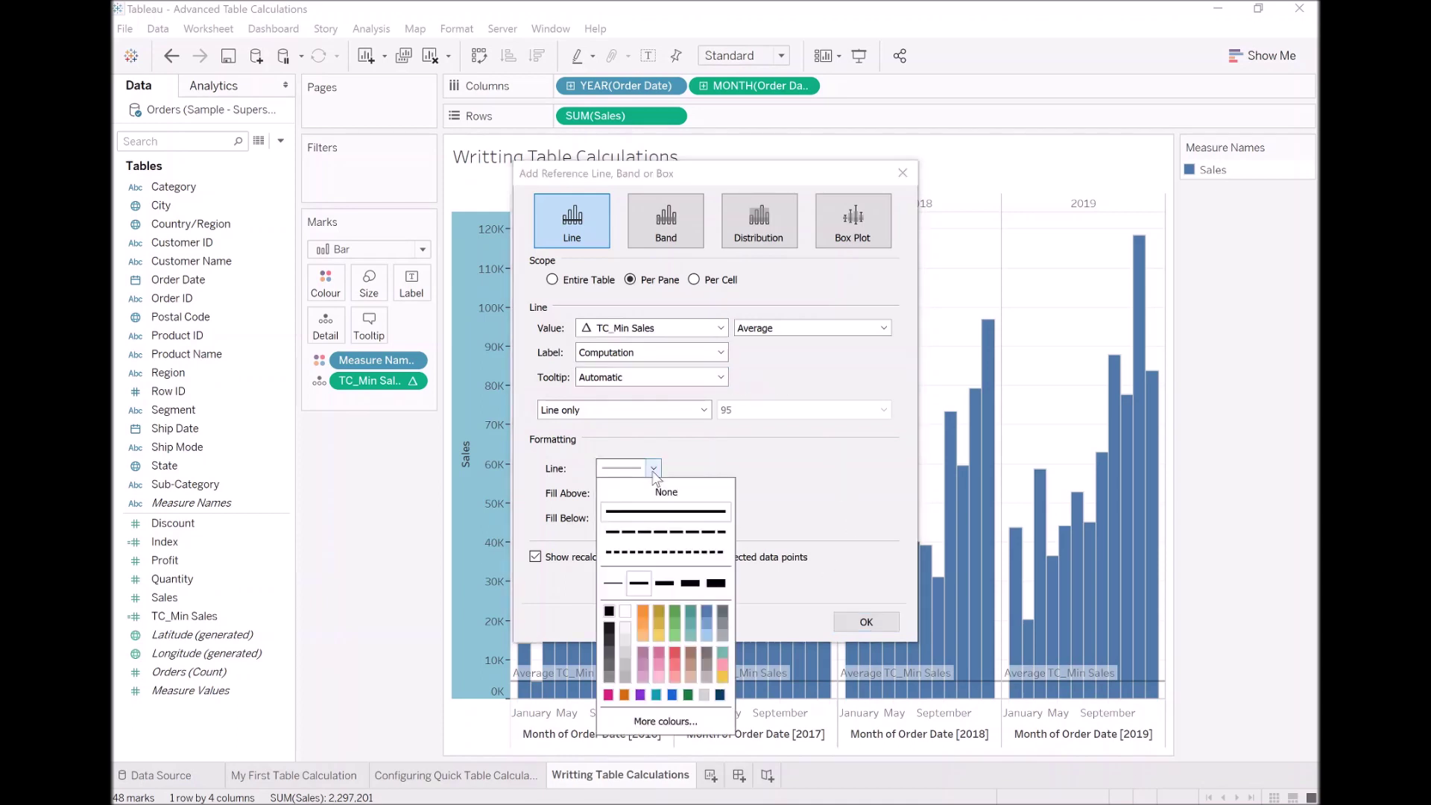
{"action": "left_click", "coordinate": [654, 469]}
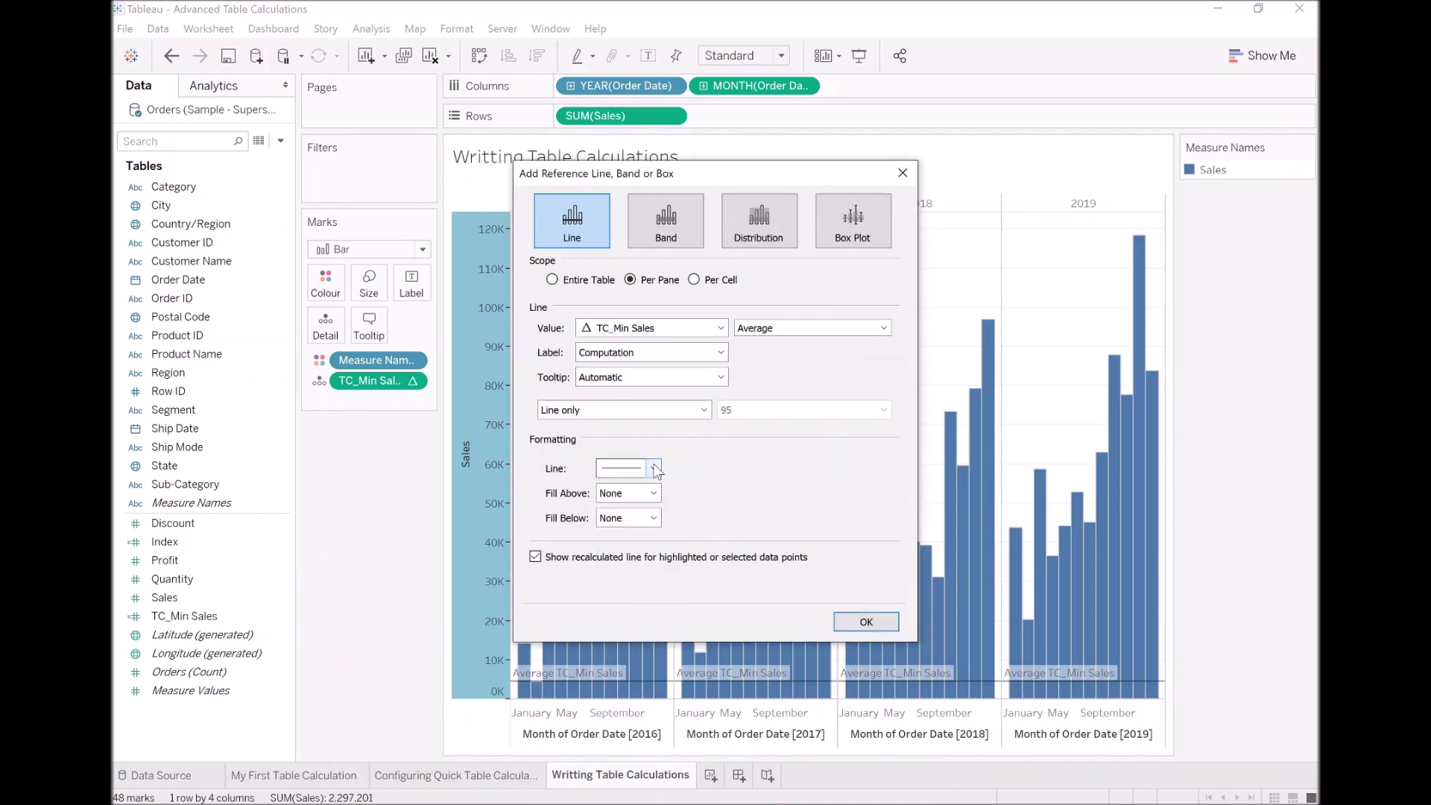
{"action": "left_click", "coordinate": [654, 469]}
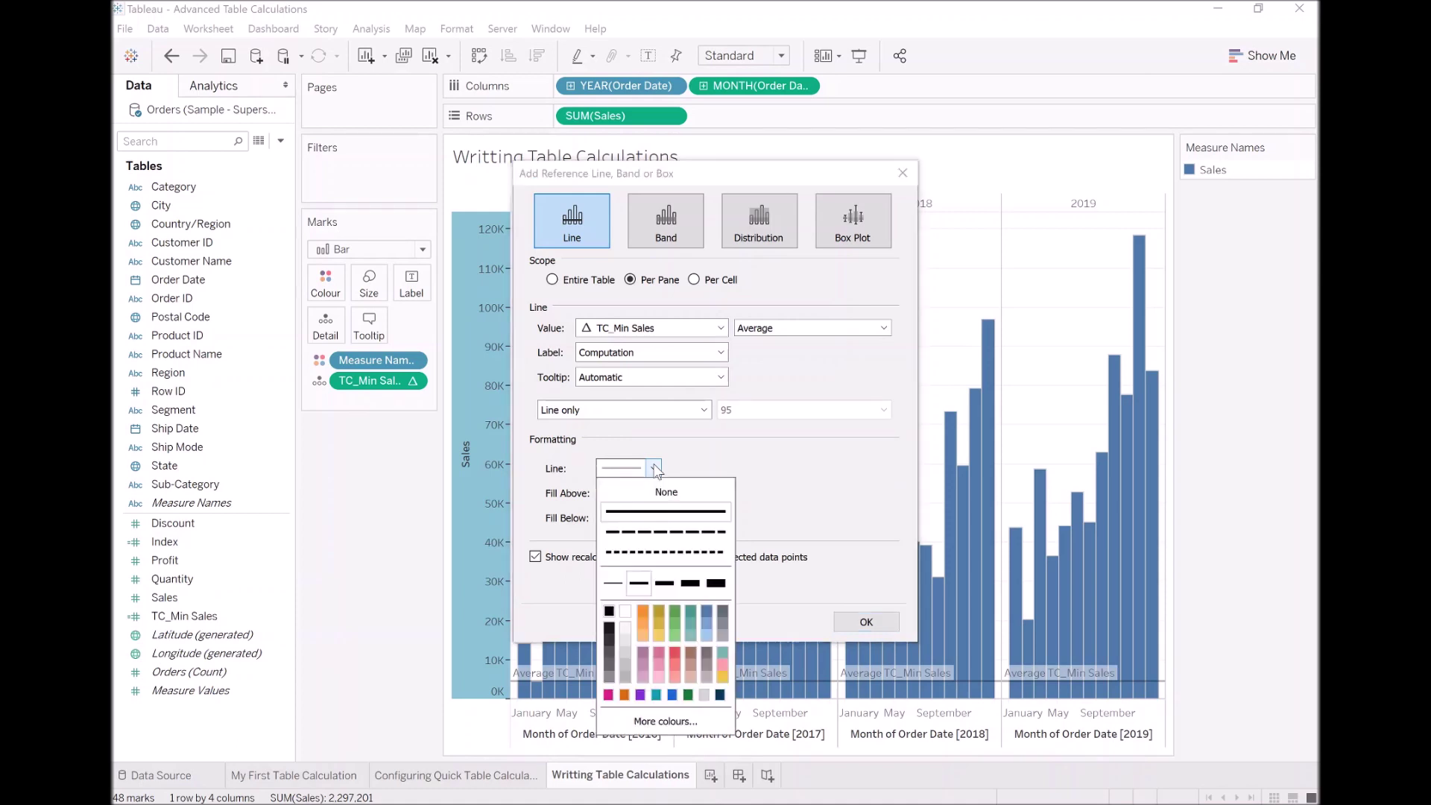
{"action": "left_click", "coordinate": [717, 370]}
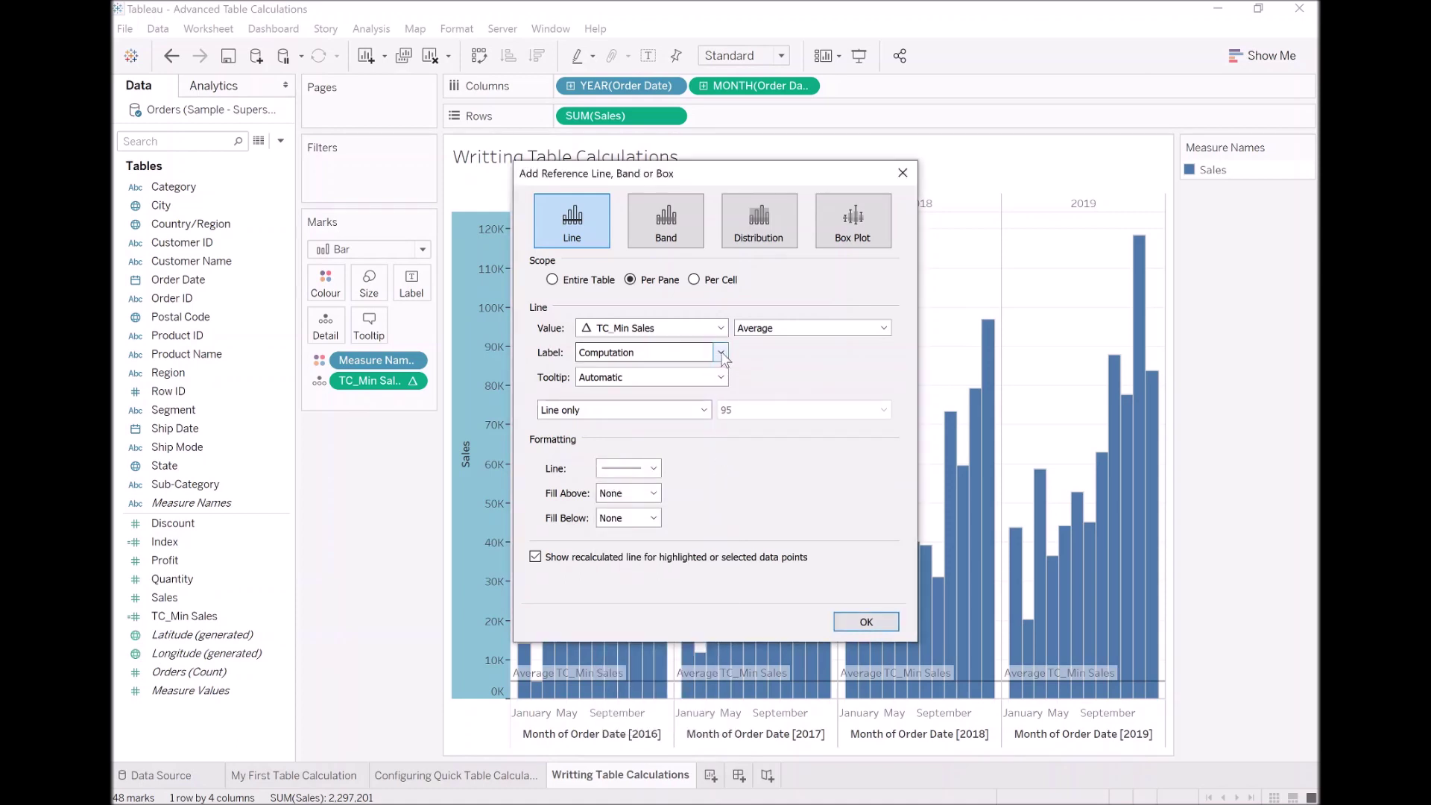
{"action": "left_click", "coordinate": [722, 354]}
{"action": "left_click", "coordinate": [699, 371]}
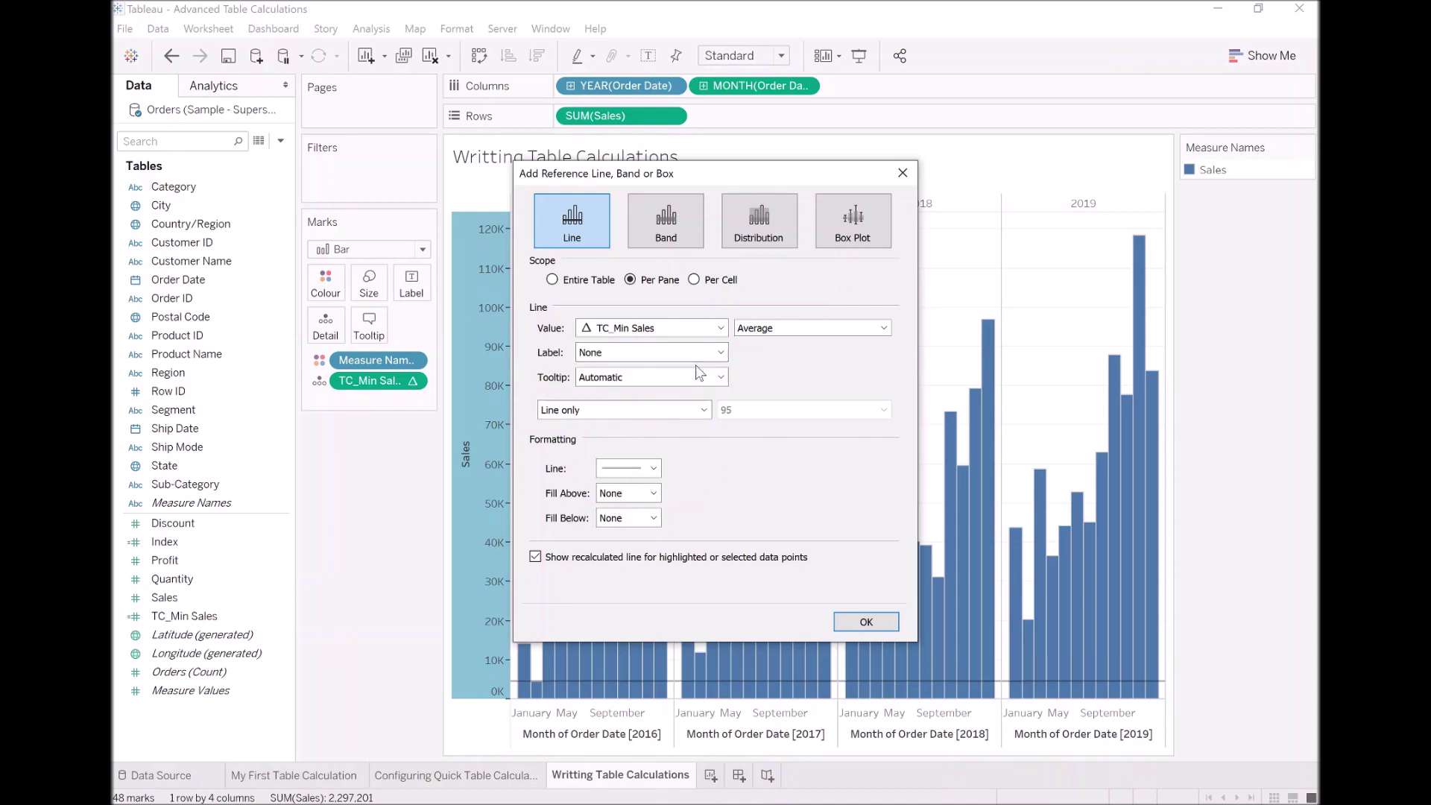
{"action": "left_click", "coordinate": [645, 474]}
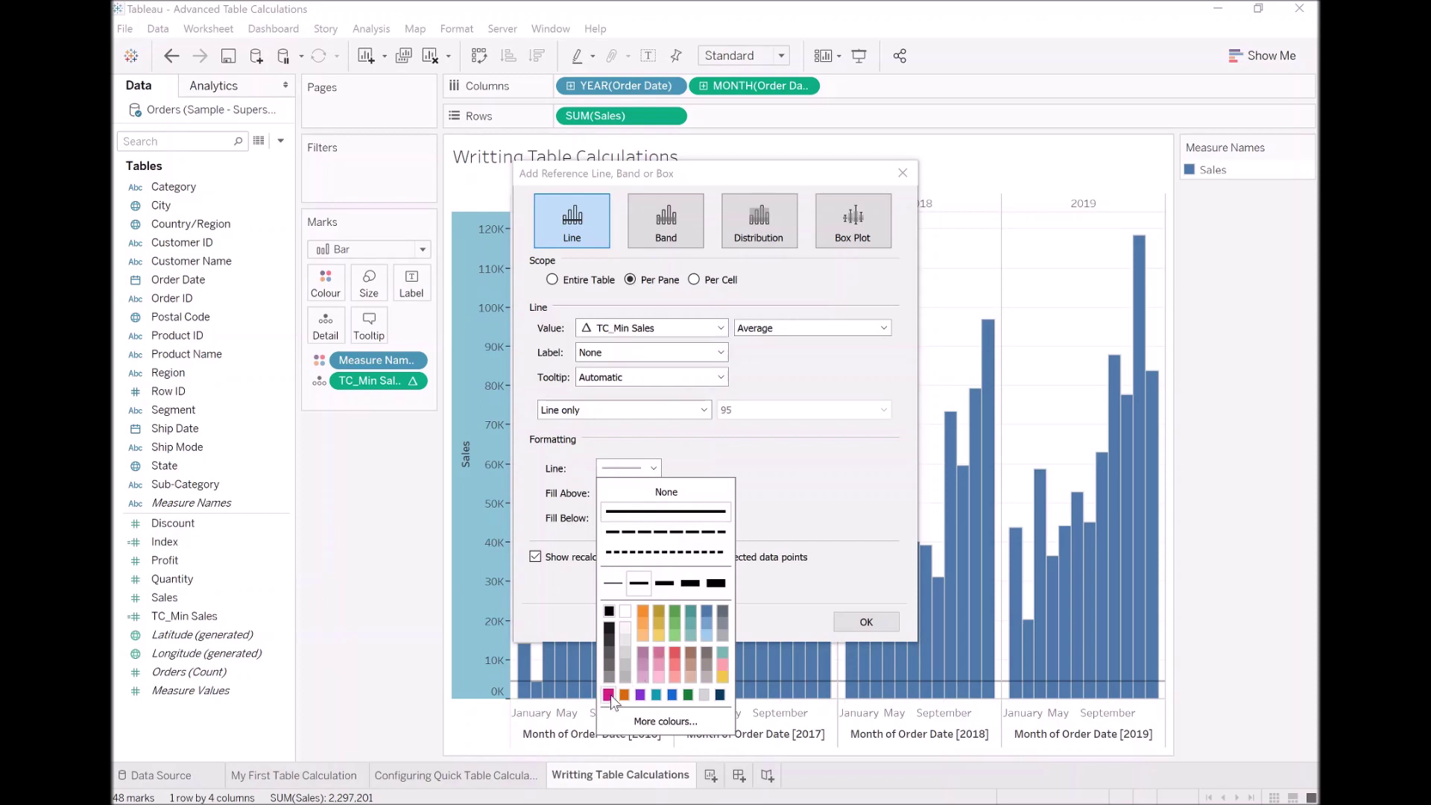
{"action": "left_click", "coordinate": [608, 695]}
{"action": "left_click", "coordinate": [824, 558]}
{"action": "left_click", "coordinate": [866, 621]}
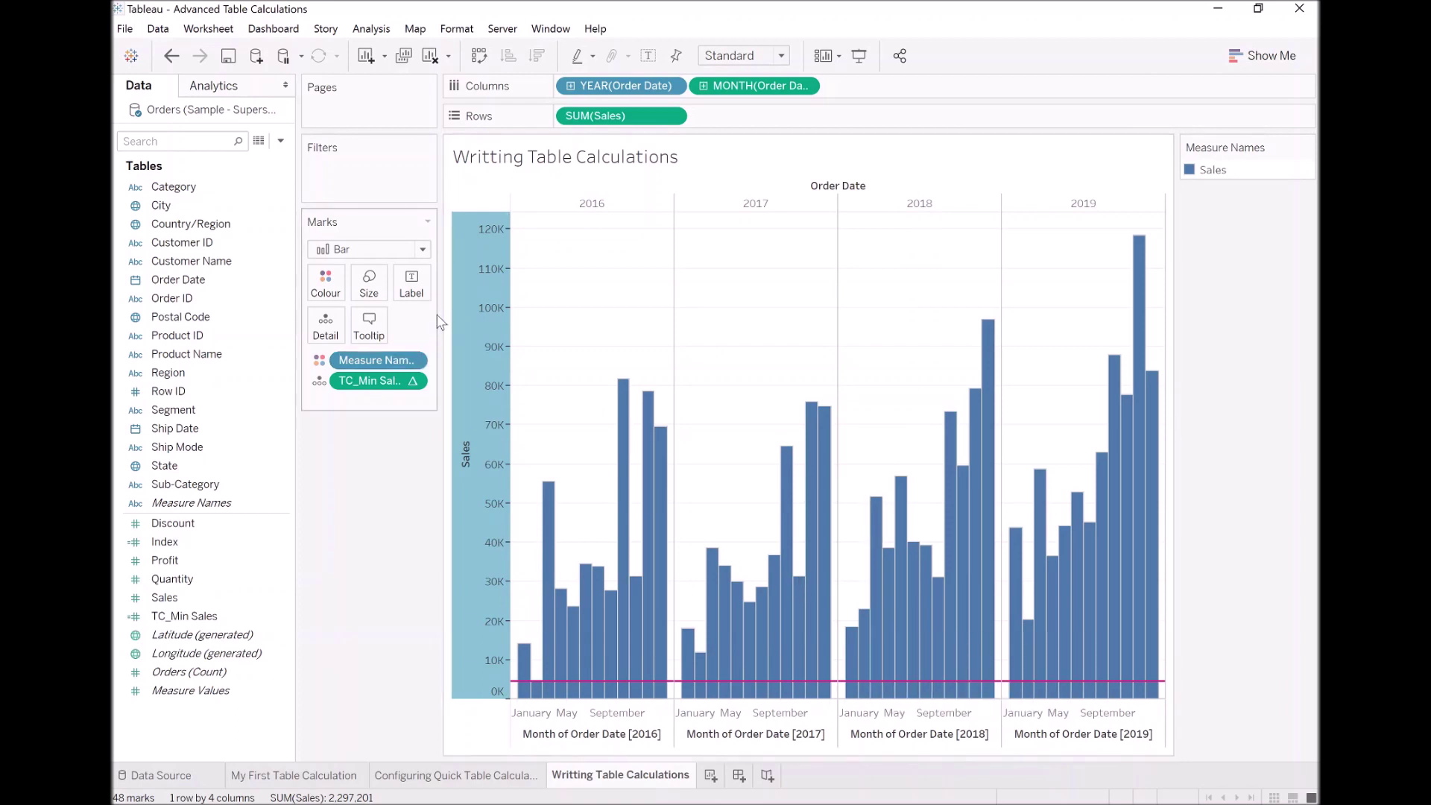
- Widen the side pane and hide the Measure Names legend card
{"action": "left_click_drag", "start_coordinate": [441, 328], "coordinate": [575, 356]}
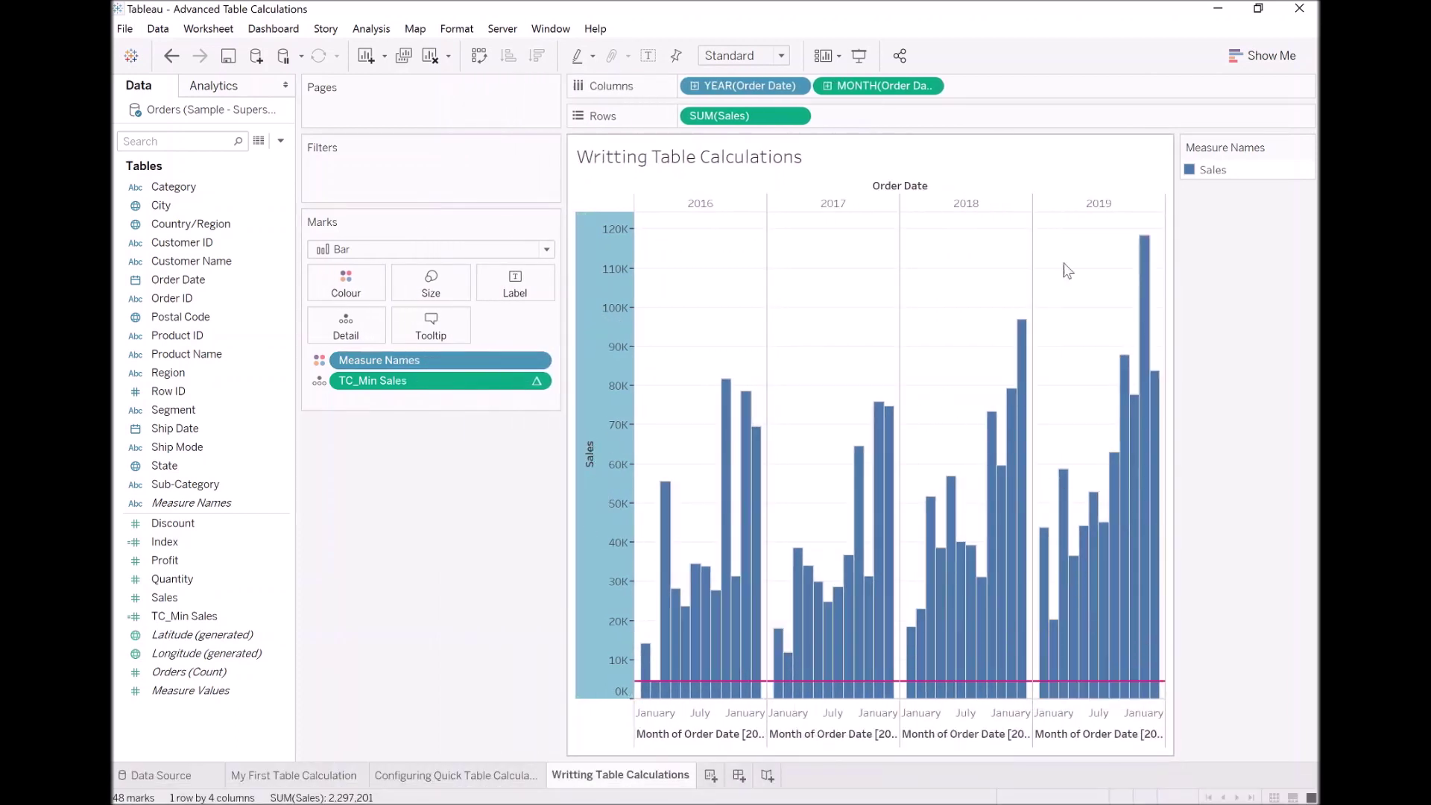
{"action": "left_click", "coordinate": [1307, 150]}
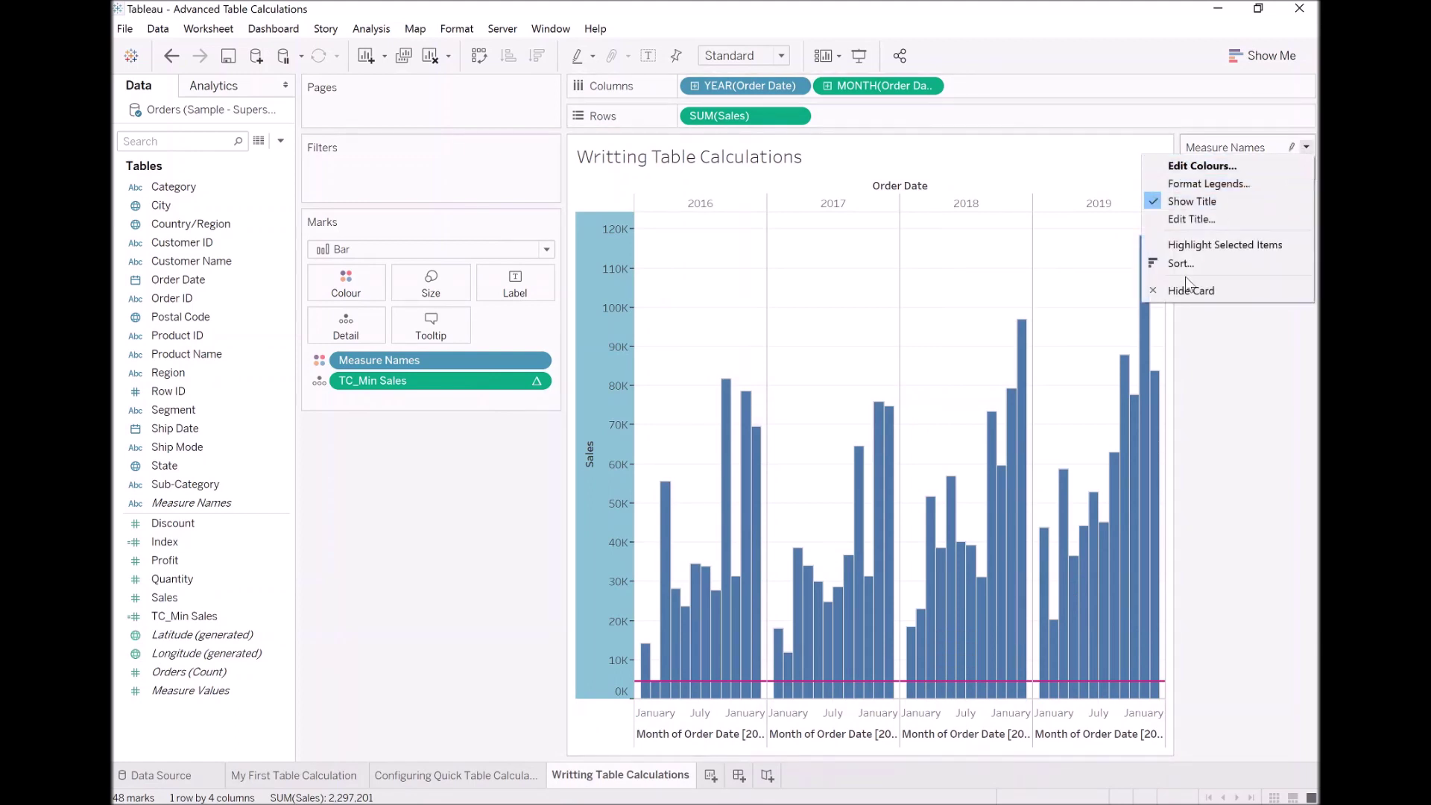
{"action": "left_click", "coordinate": [1178, 286]}
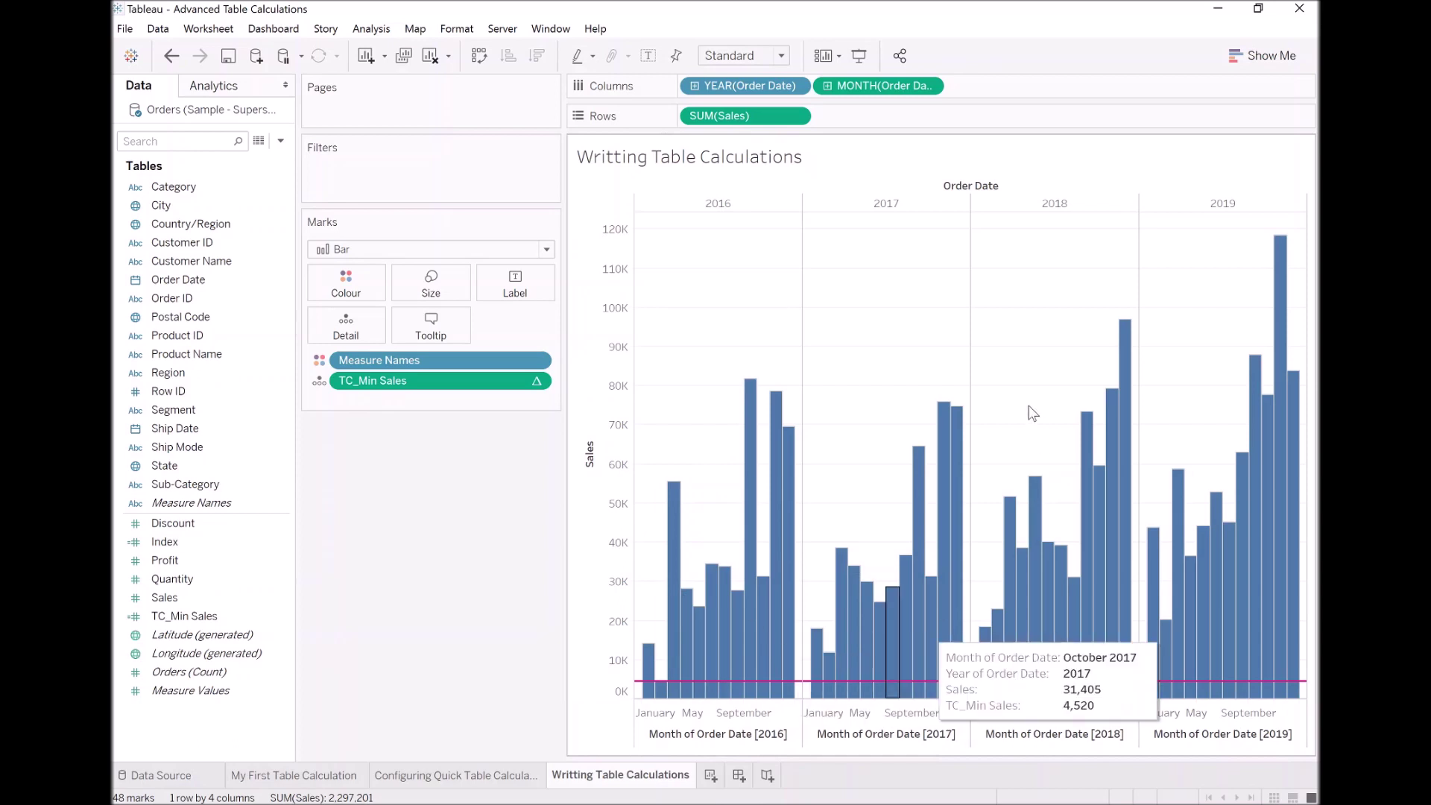
- Set TC_Min Sales to compute using Pane (across) so each year has its own minimum
{"action": "right_click", "coordinate": [447, 384]}
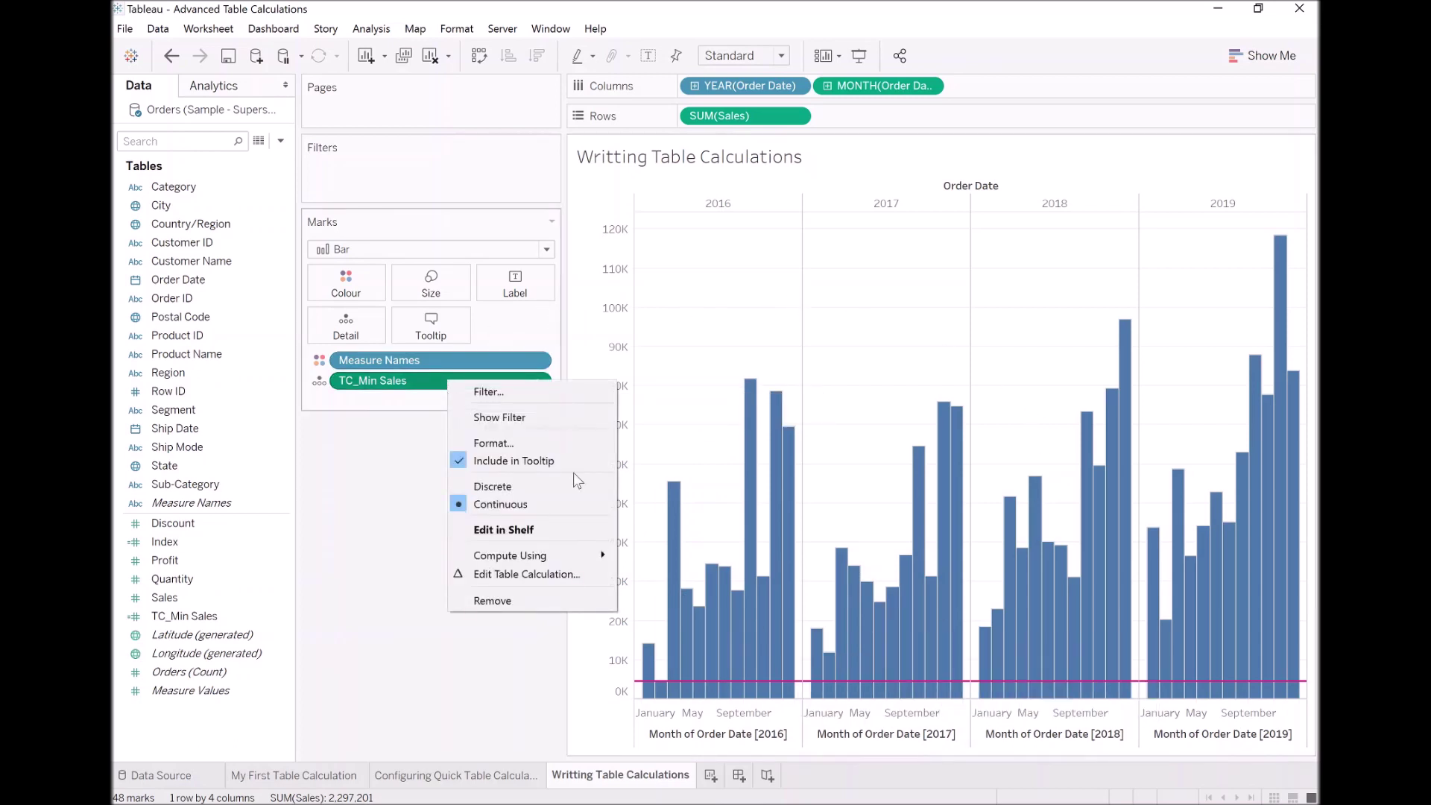
{"action": "mouse_move", "coordinate": [591, 554]}
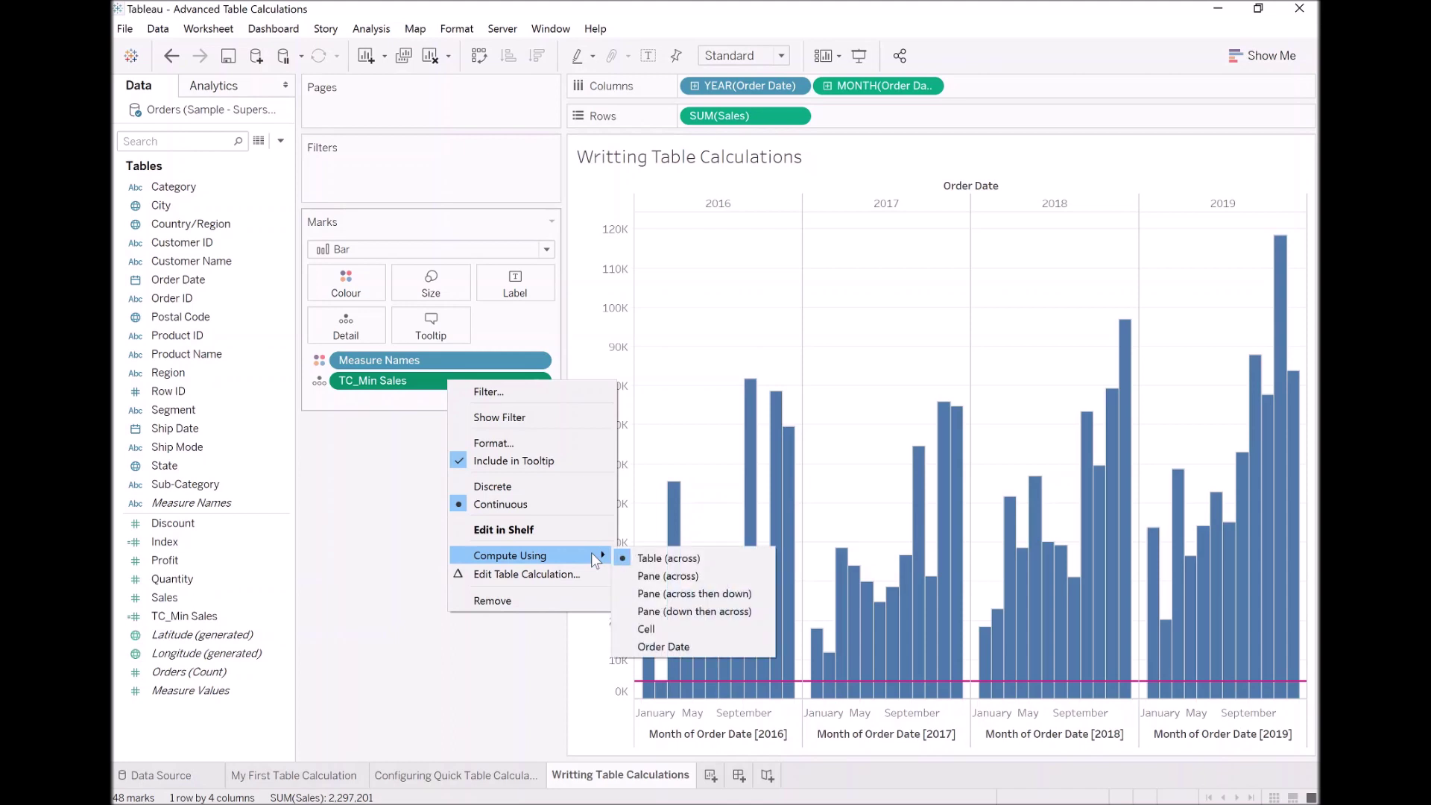
{"action": "left_click", "coordinate": [692, 575]}
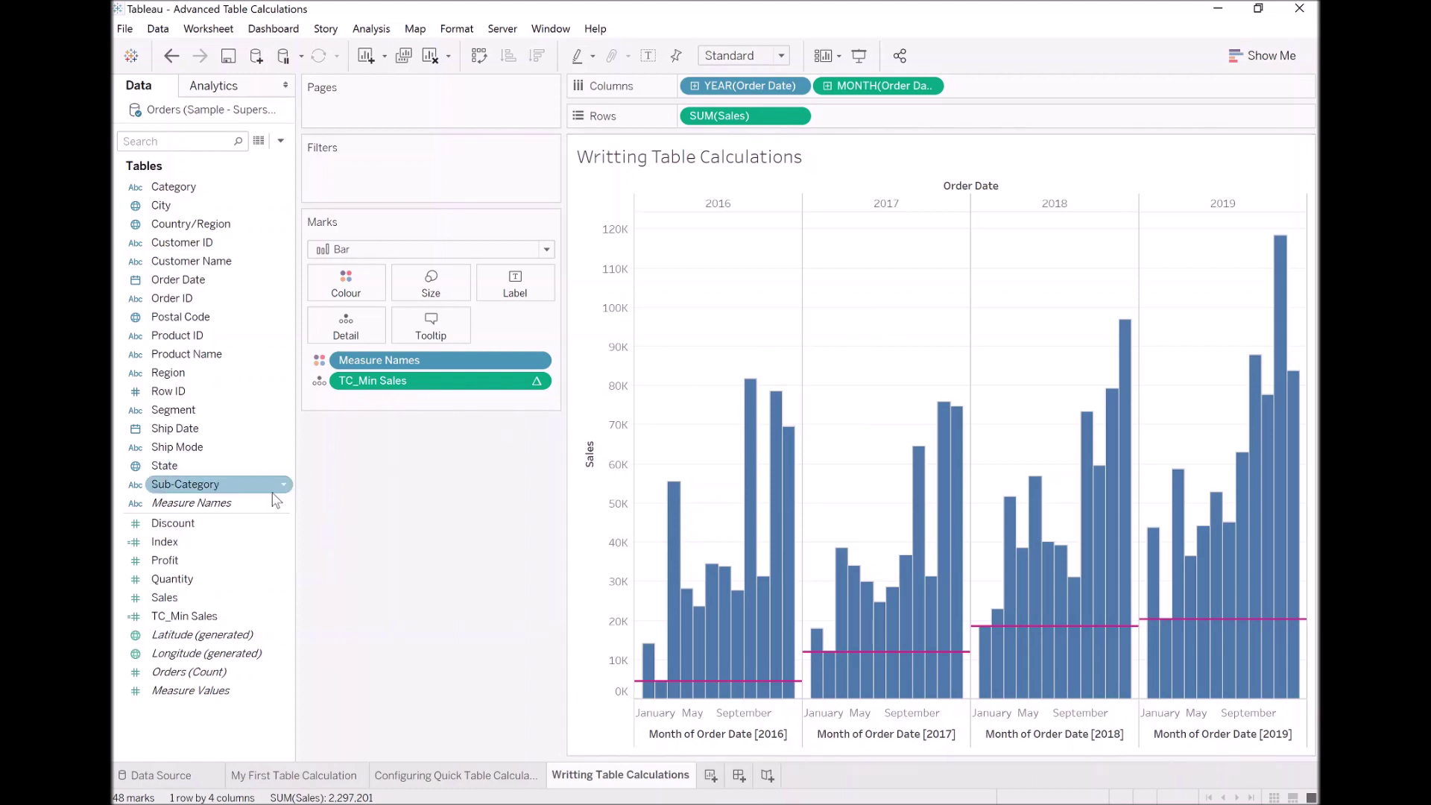
- Duplicate the TC_Min Sales calculation and rename the copy to TC_Max Sales
{"action": "right_click", "coordinate": [215, 619]}
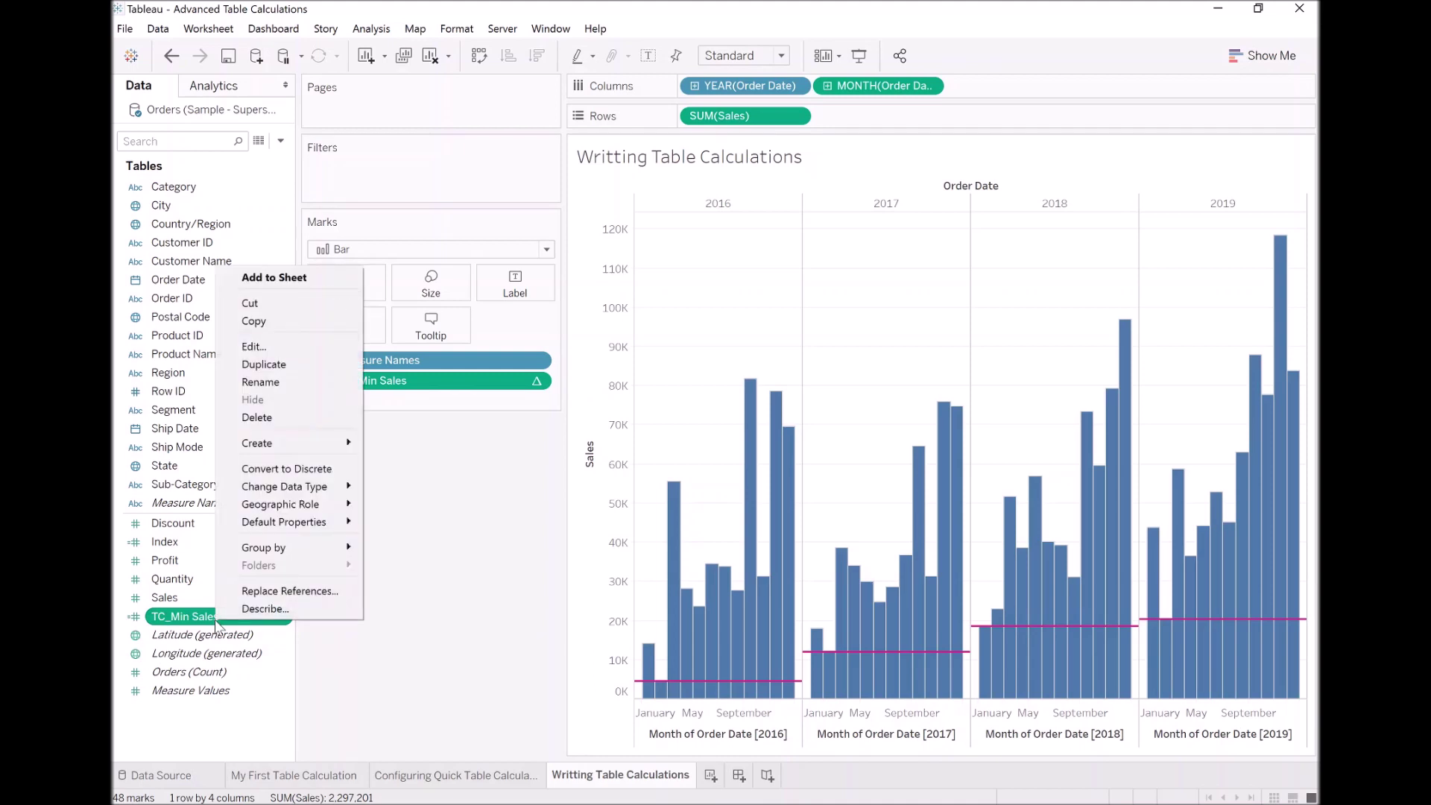
{"action": "left_click", "coordinate": [280, 364]}
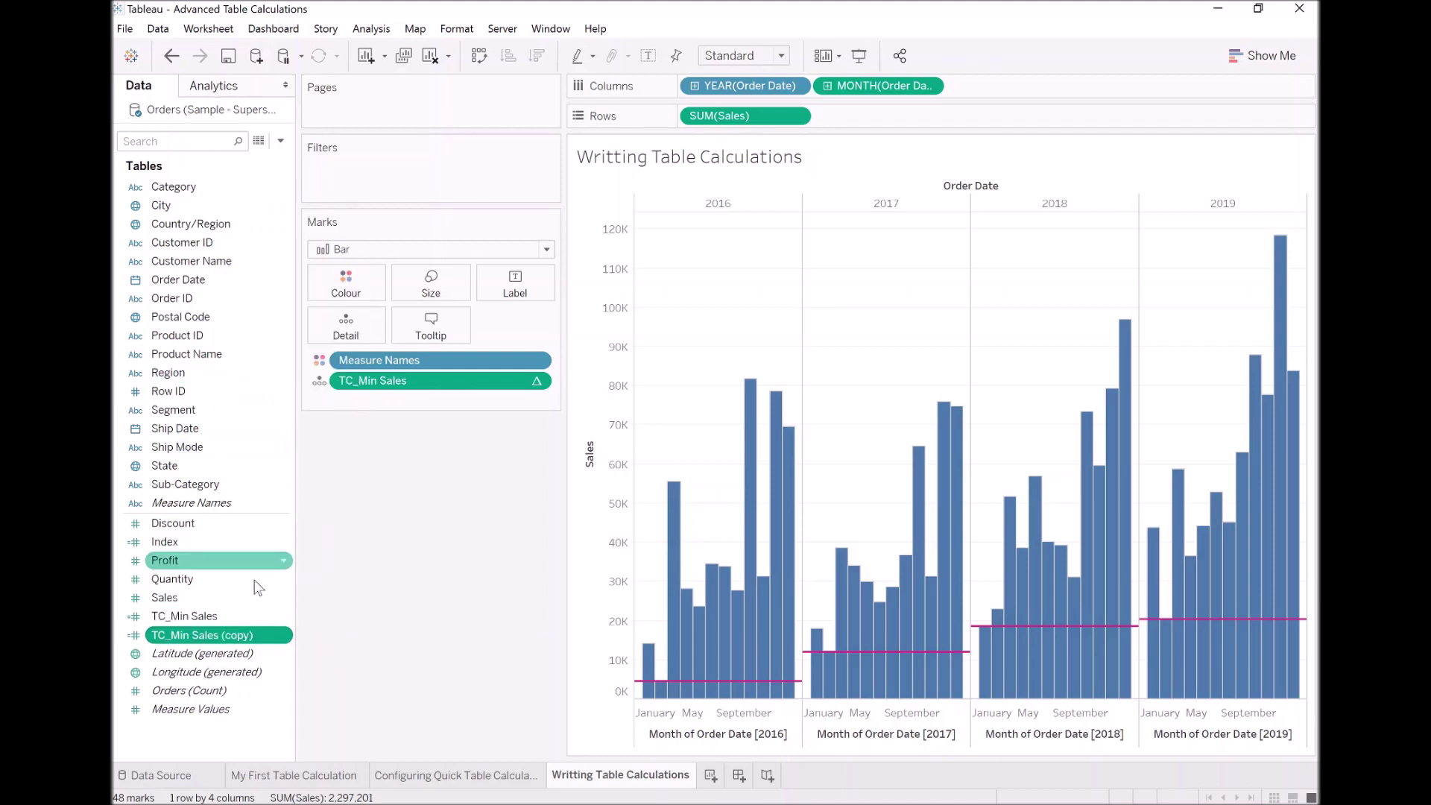
{"action": "right_click", "coordinate": [239, 635]}
{"action": "left_click", "coordinate": [279, 363]}
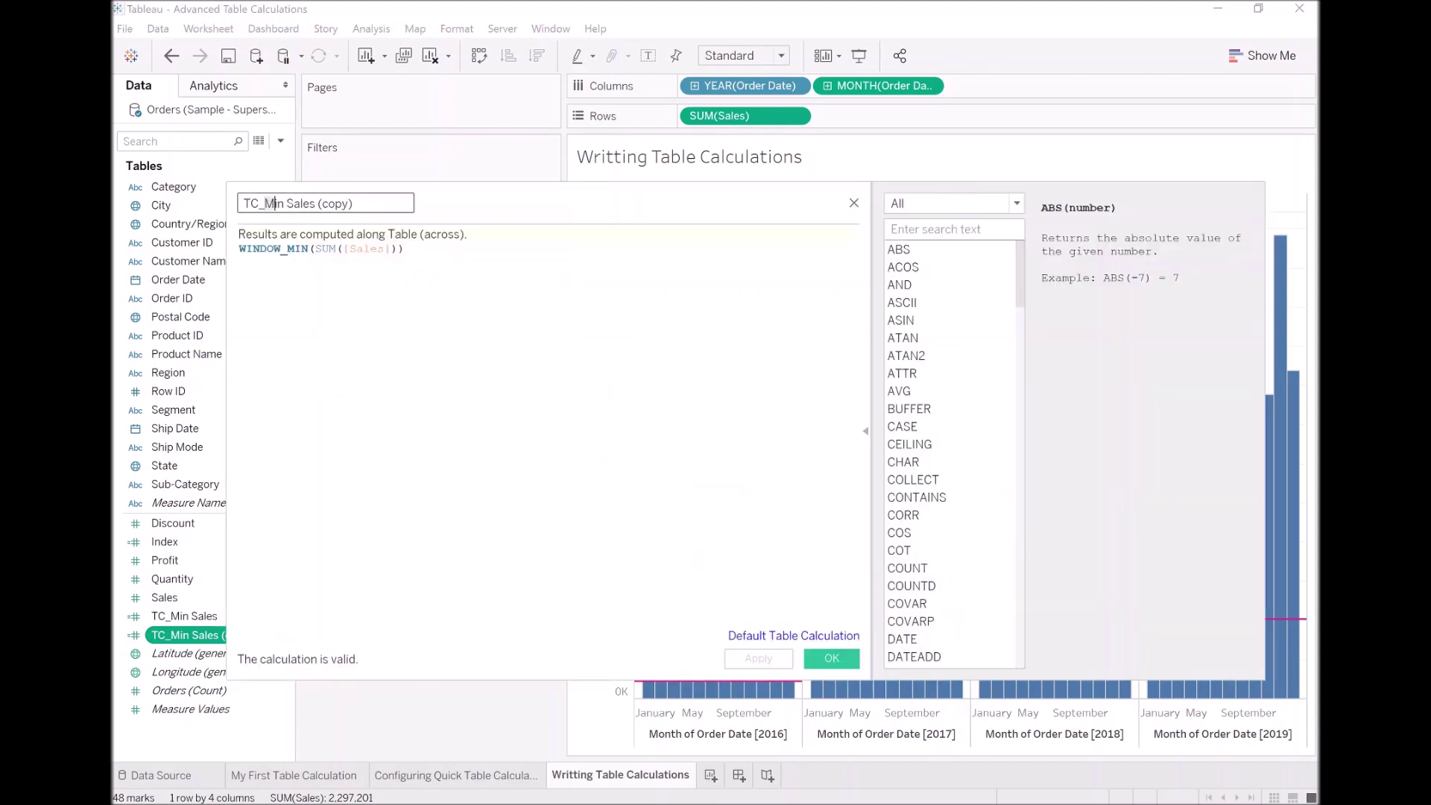
{"action": "key", "text": "BackSpace"}
{"action": "key", "text": "BackSpace"}
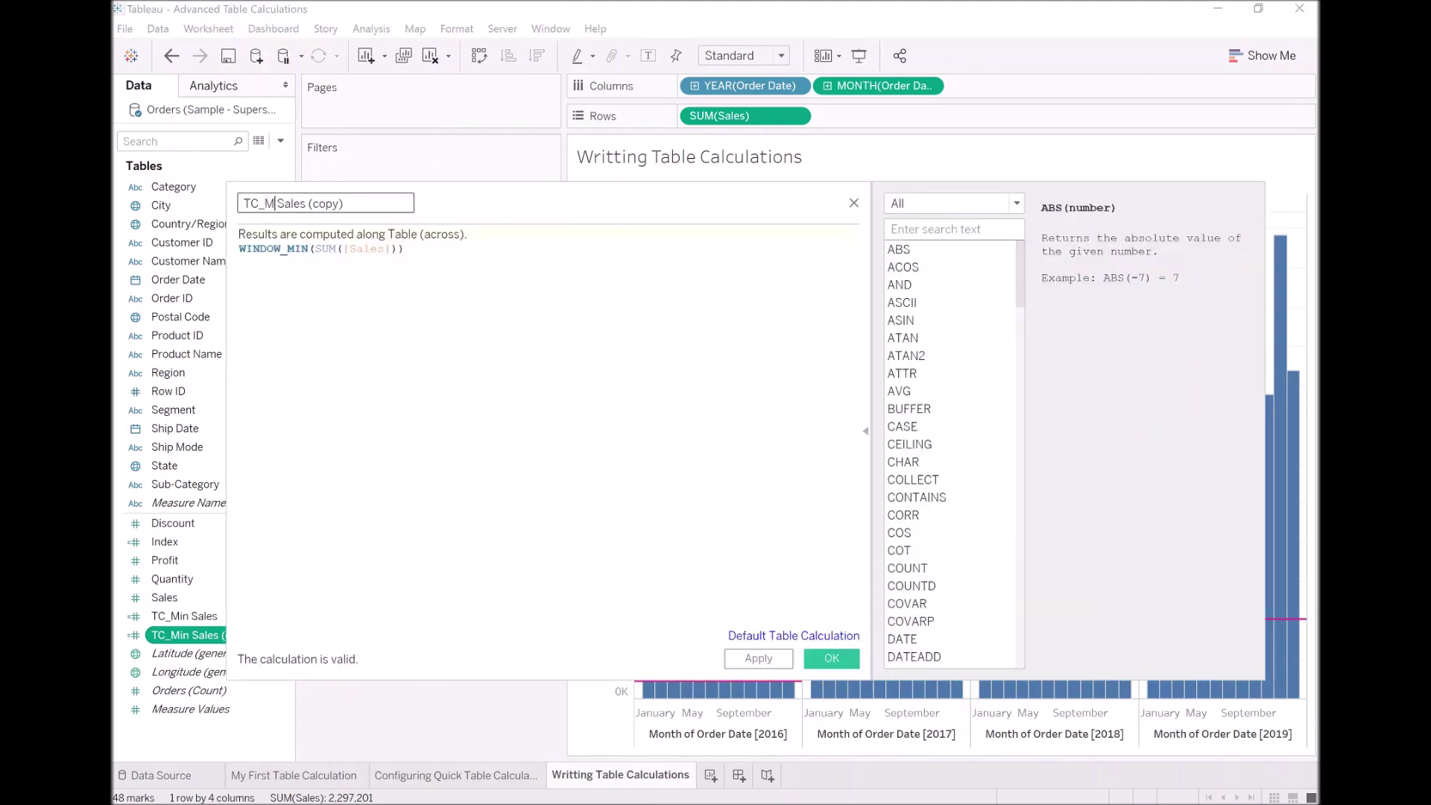
{"action": "type", "text": "ax"}
{"action": "key", "text": "End"}
{"action": "key", "text": "shift+Left"}
{"action": "key", "text": "shift+Left"}
{"action": "key", "text": "shift+Left"}
{"action": "key", "text": "shift+Left"}
{"action": "key", "text": "shift+Left"}
{"action": "key", "text": "shift+Left"}
{"action": "key", "text": "shift+Left"}
{"action": "key", "text": "BackSpace"}
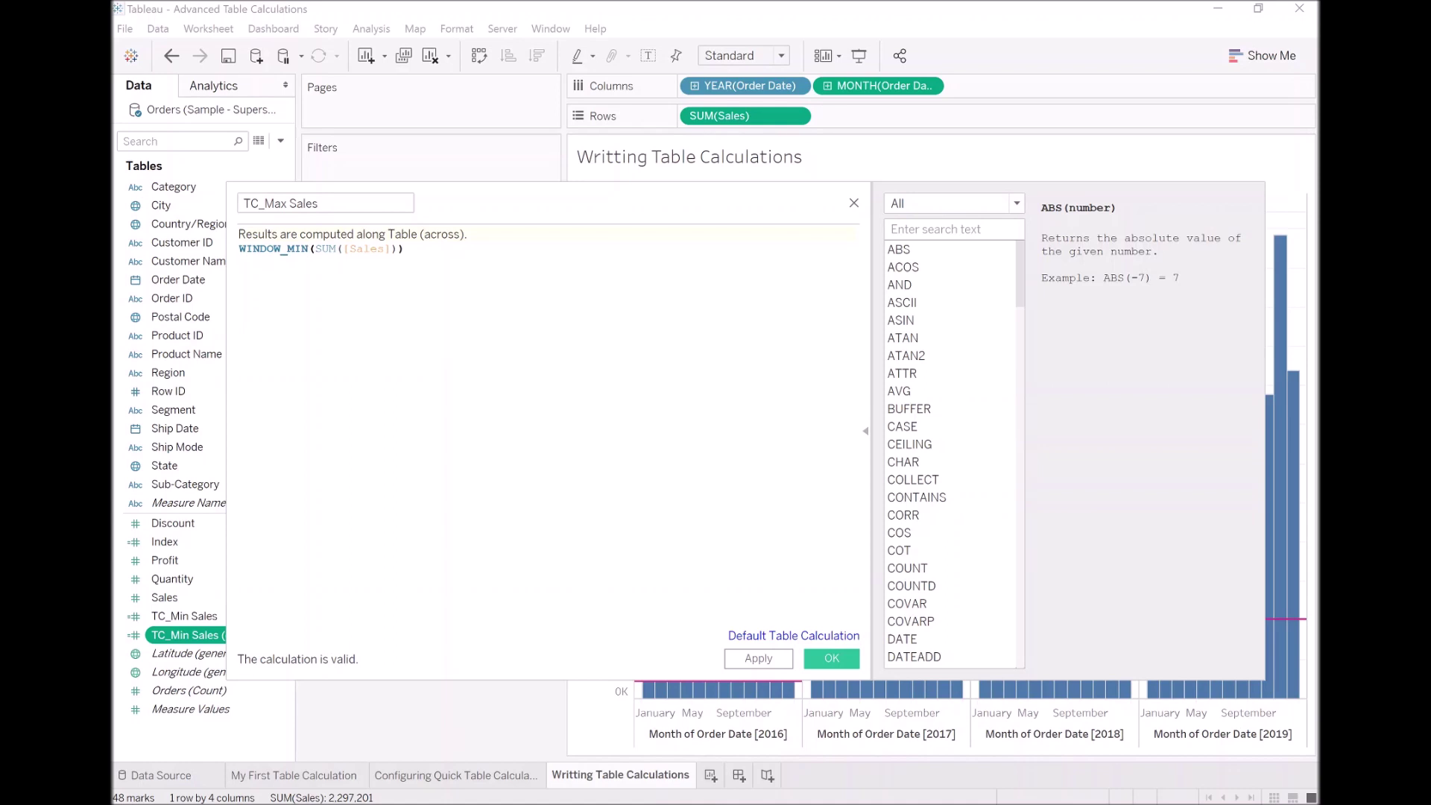
- Change the formula to WINDOW_MAX(SUM([Sales])) and save the calculation
{"action": "key", "text": "BackSpace"}
{"action": "key", "text": "BackSpace"}
{"action": "key", "text": "BackSpace"}
{"action": "type", "text": "Max"}
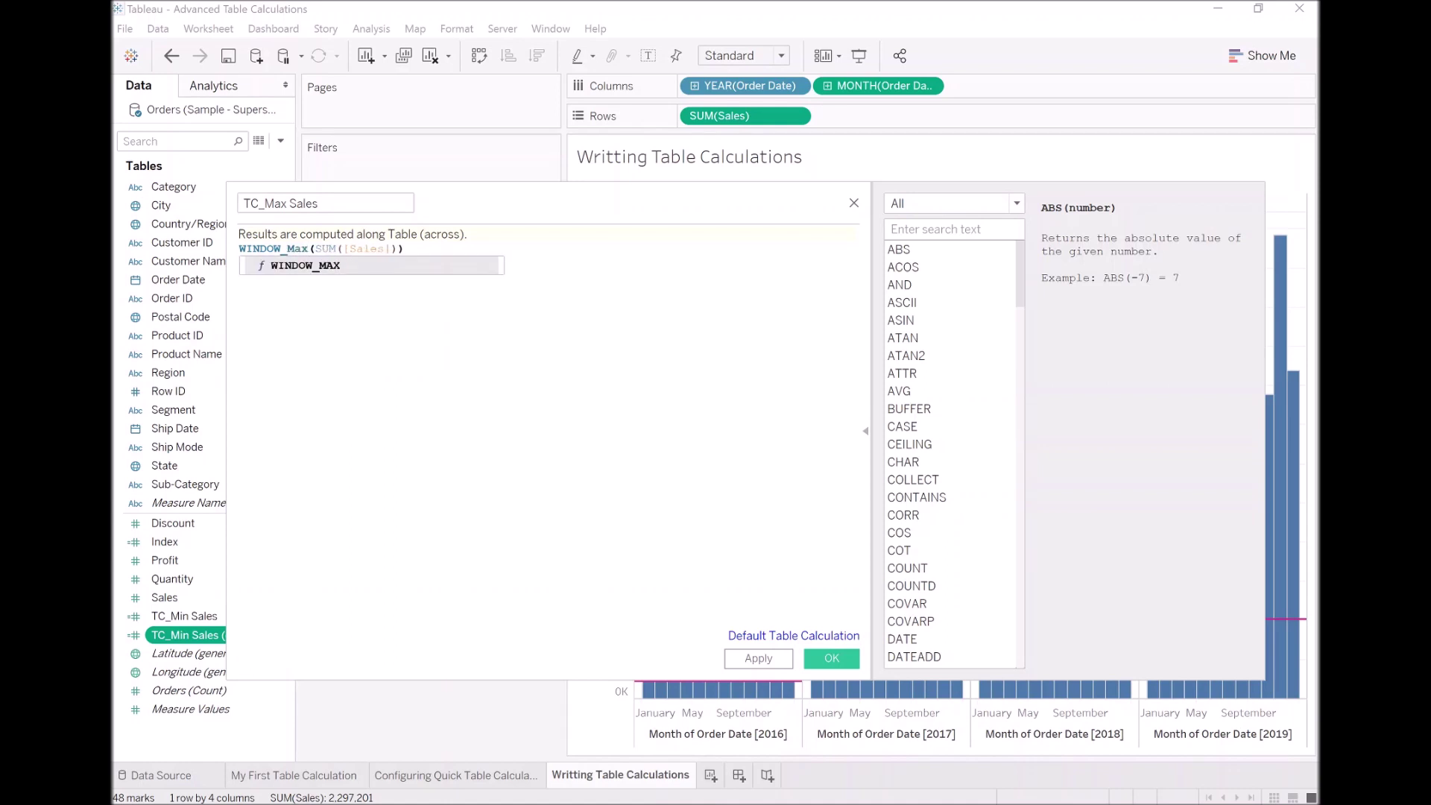
{"action": "key", "text": "BackSpace"}
{"action": "key", "text": "BackSpace"}
{"action": "type", "text": "AX"}
{"action": "key", "text": "Escape"}
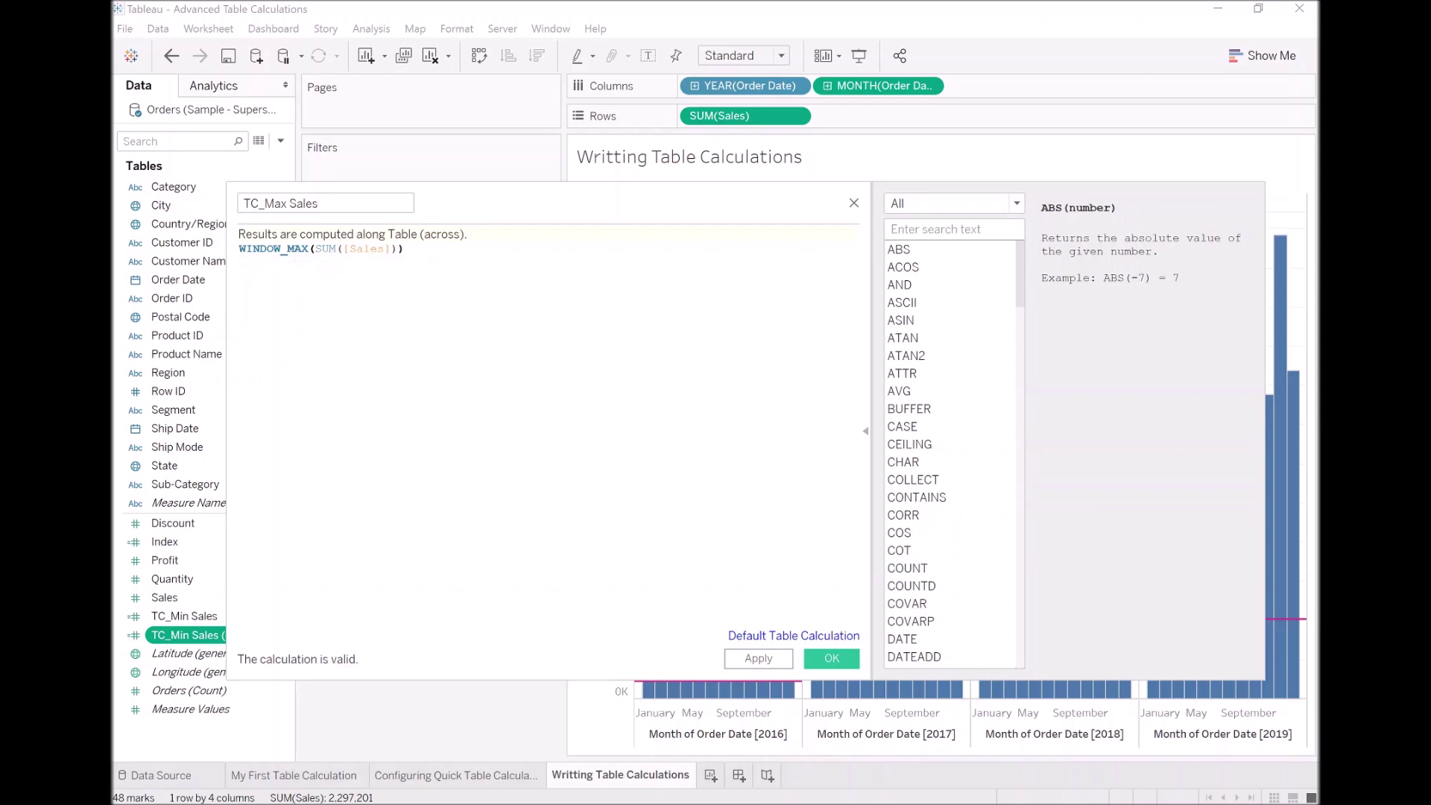
{"action": "left_click", "coordinate": [825, 661]}
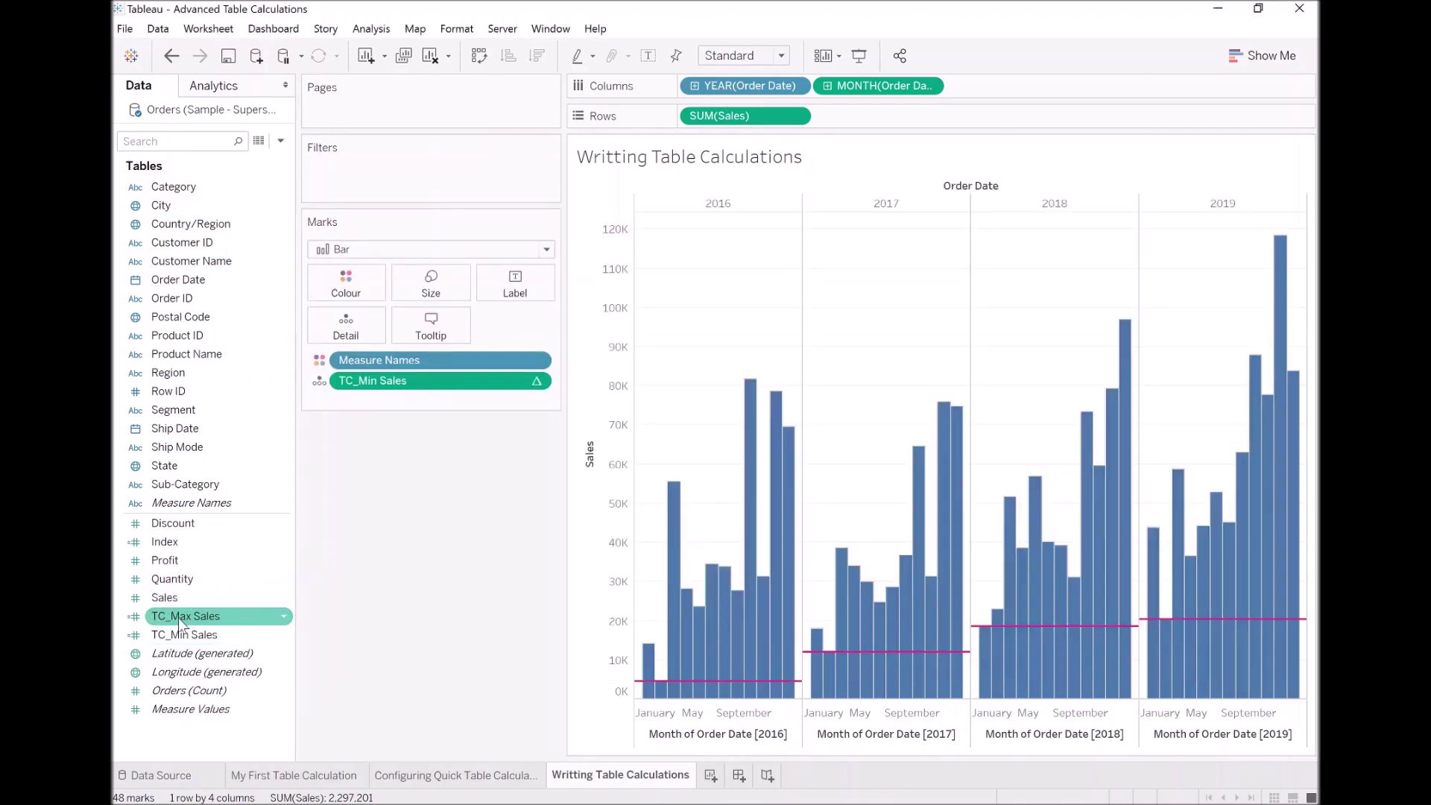
- Put TC_Max Sales on Detail and add a Sales-axis reference line based on TC_Max Sales
{"action": "left_click_drag", "start_coordinate": [177, 618], "coordinate": [354, 328]}
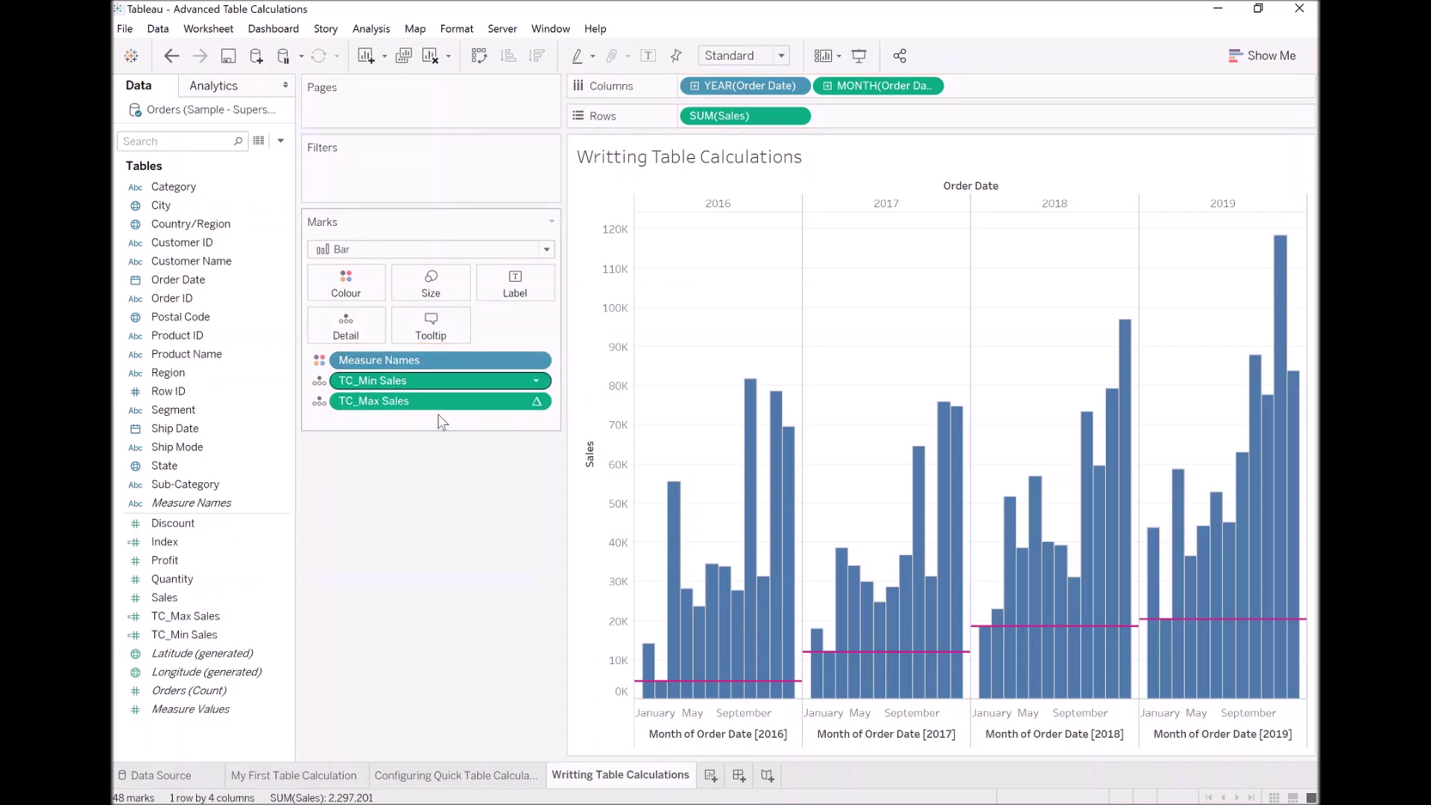
{"action": "right_click", "coordinate": [608, 366]}
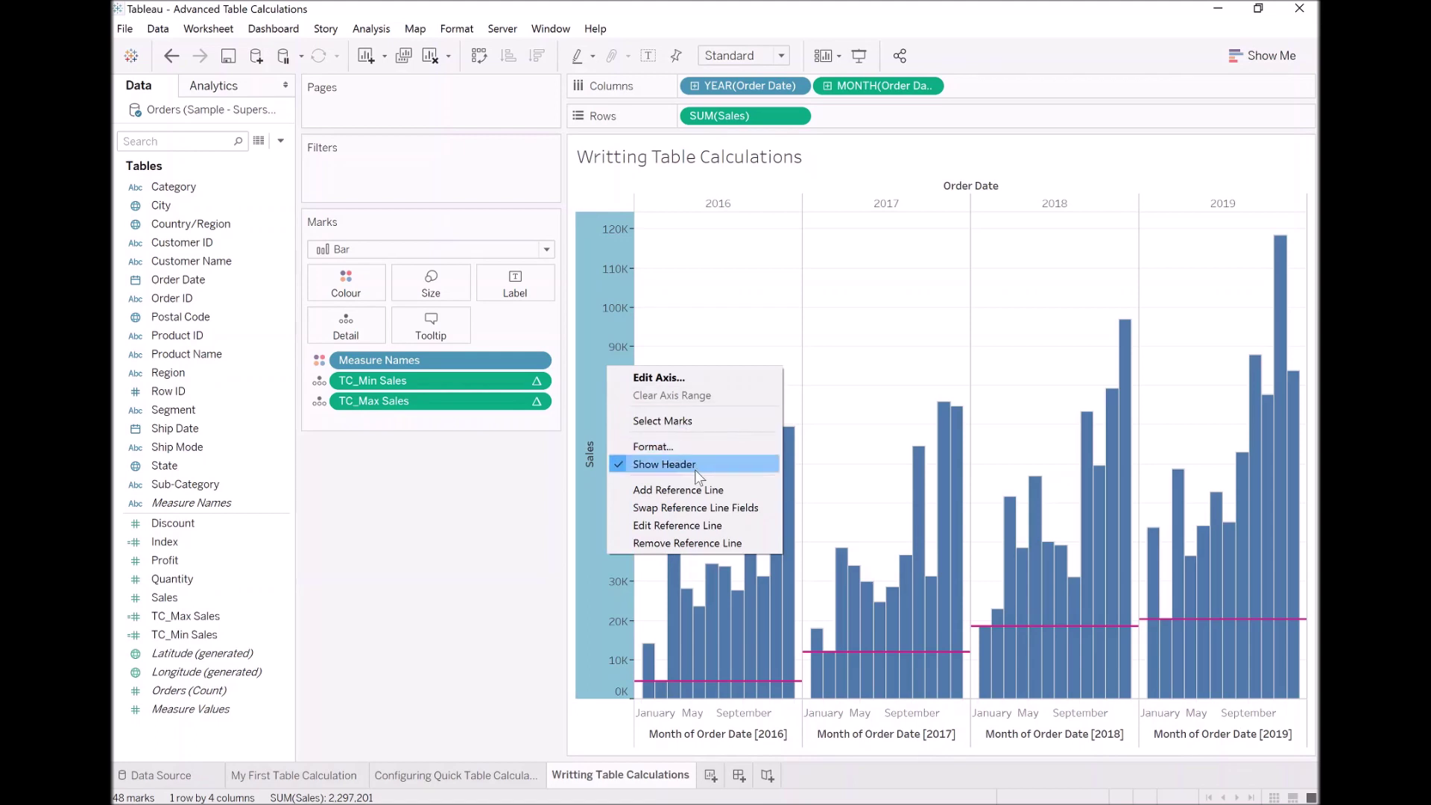
{"action": "left_click", "coordinate": [696, 490]}
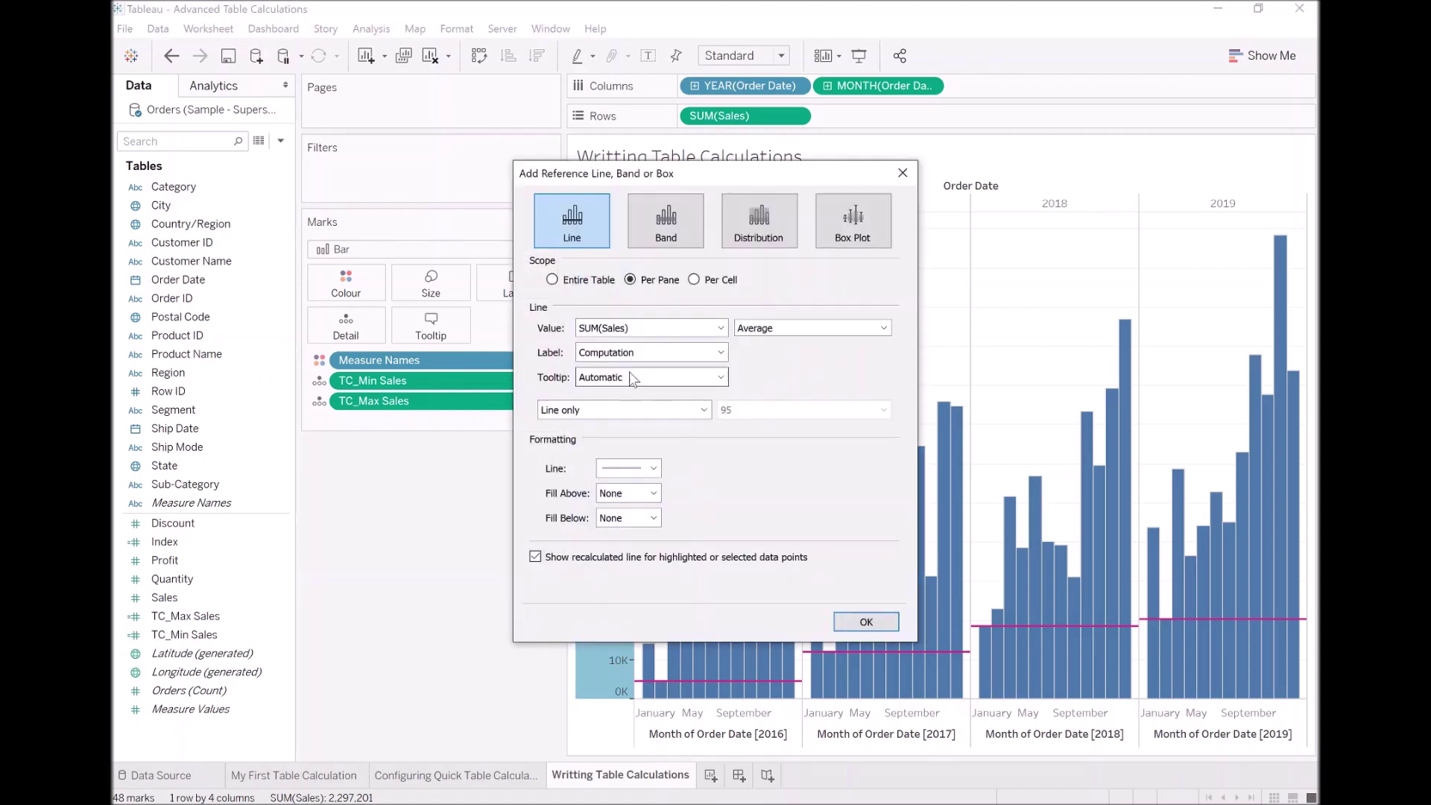
{"action": "left_click", "coordinate": [646, 328]}
{"action": "left_click", "coordinate": [659, 358]}
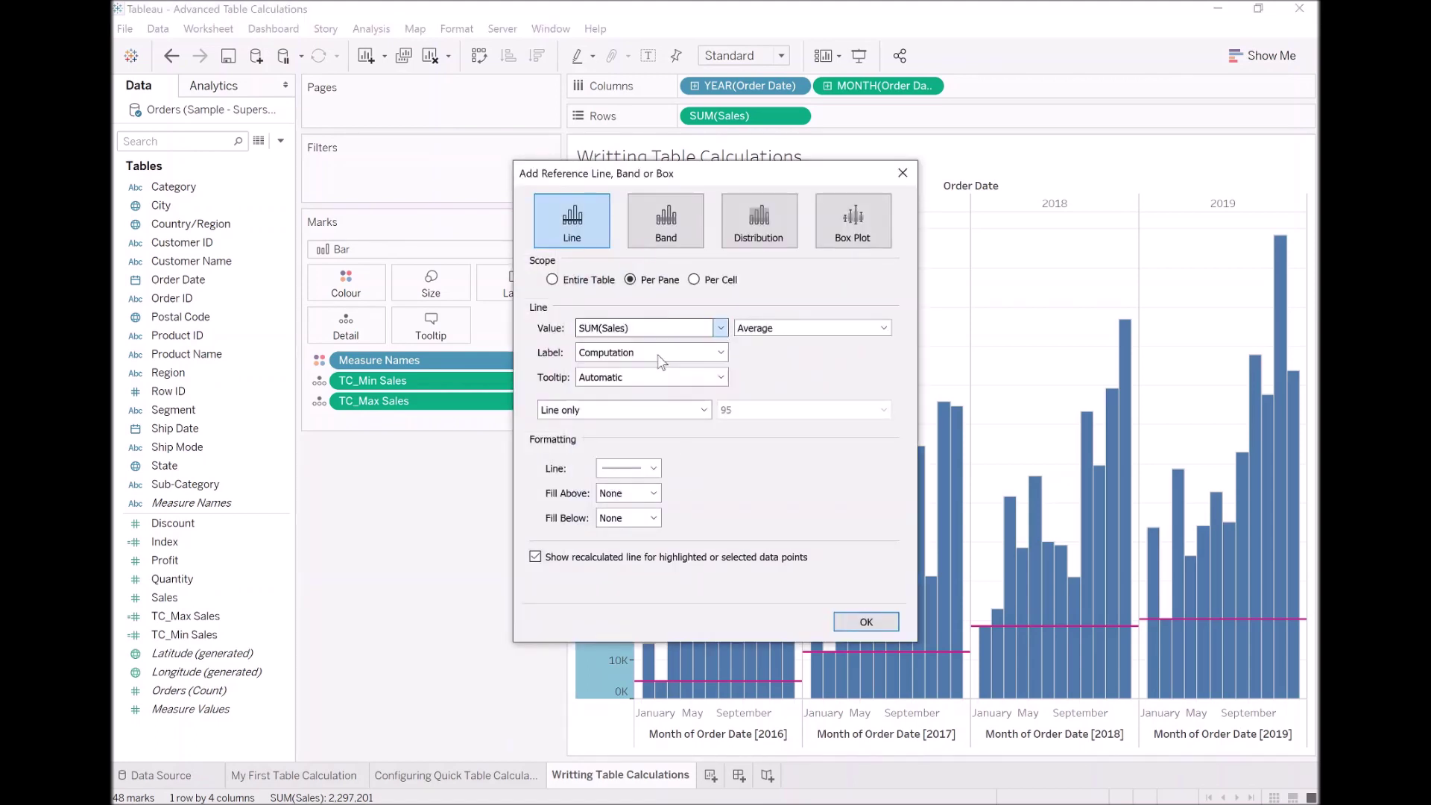
- Make the TC_Max Sales reference line green with no label
{"action": "left_click", "coordinate": [653, 470]}
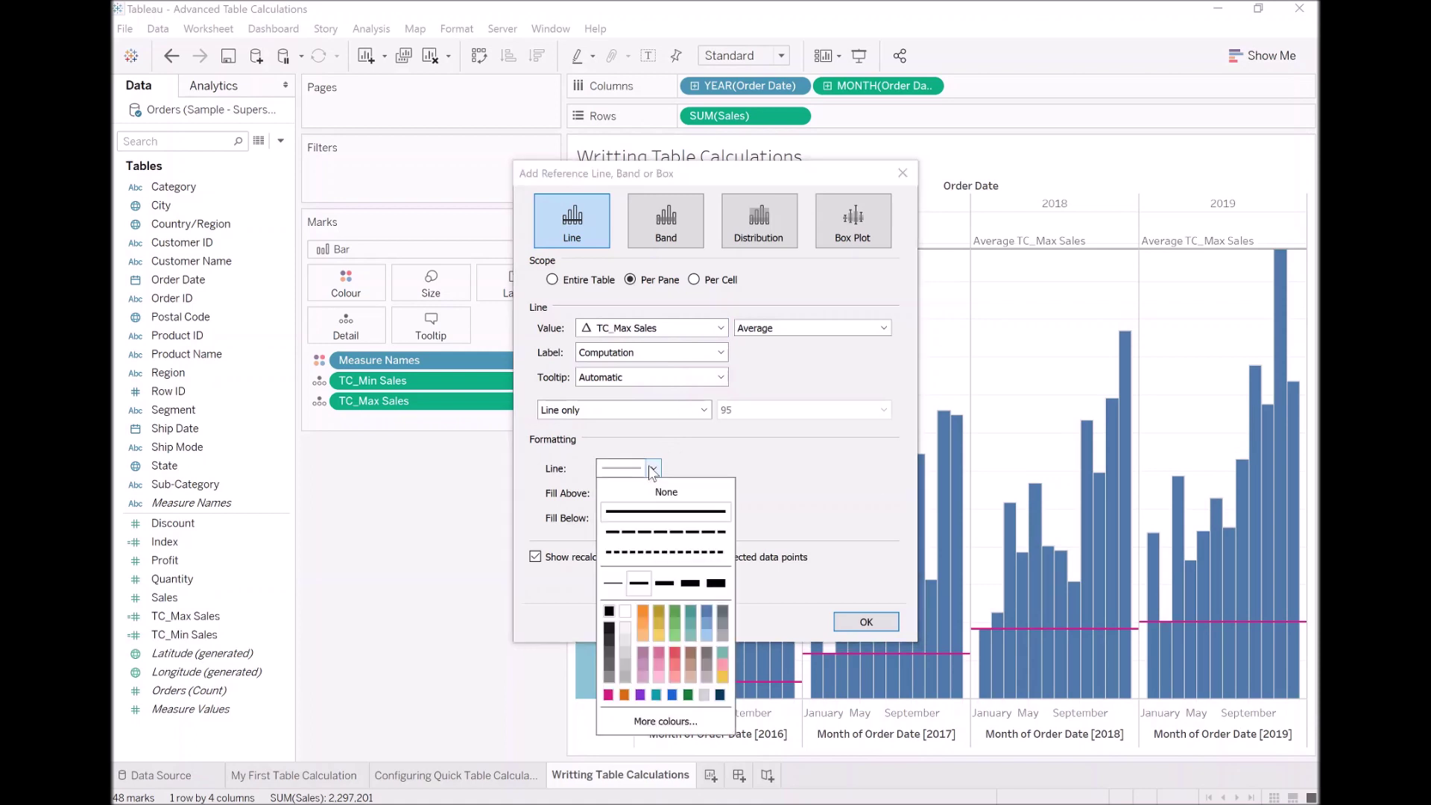
{"action": "left_click", "coordinate": [676, 618]}
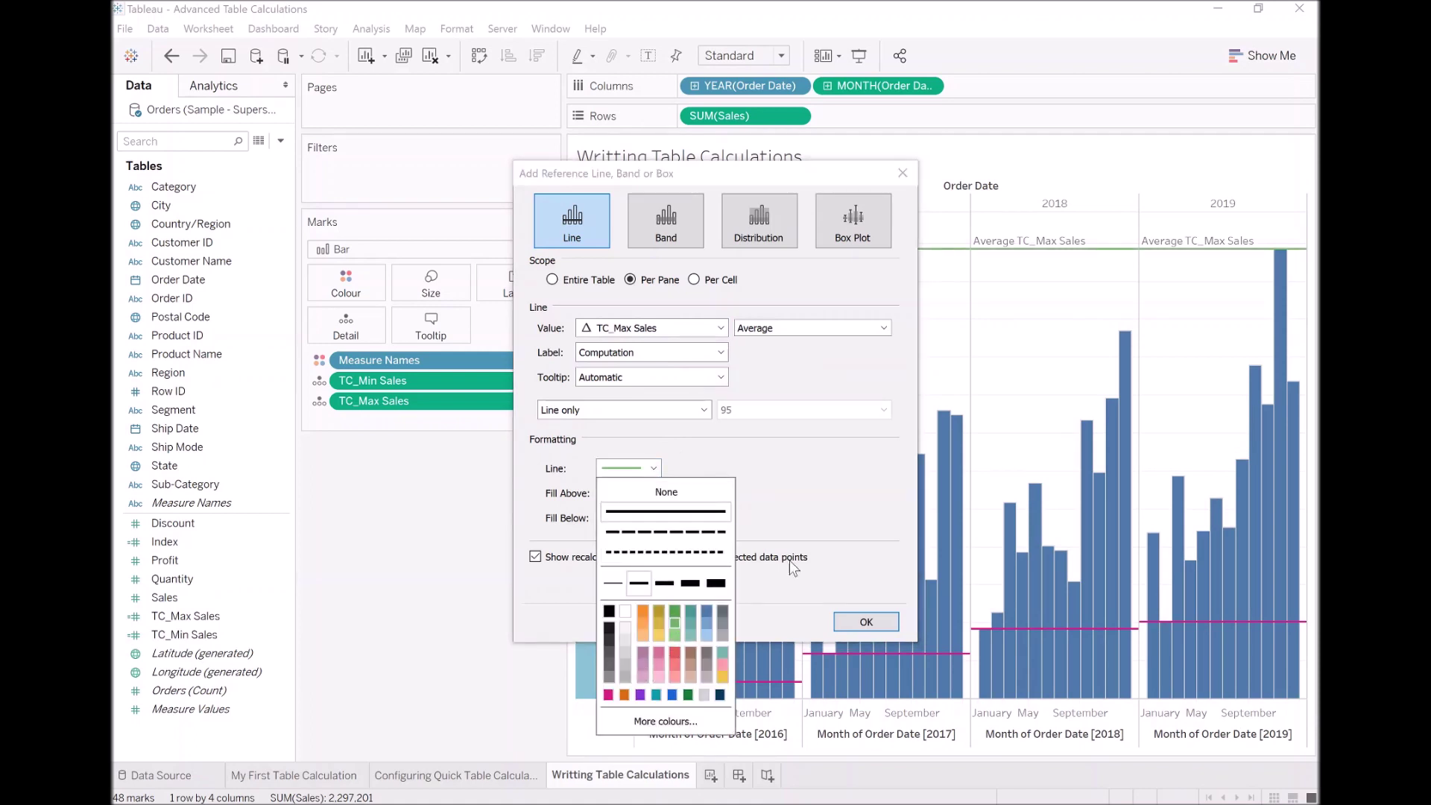
{"action": "left_click", "coordinate": [903, 468]}
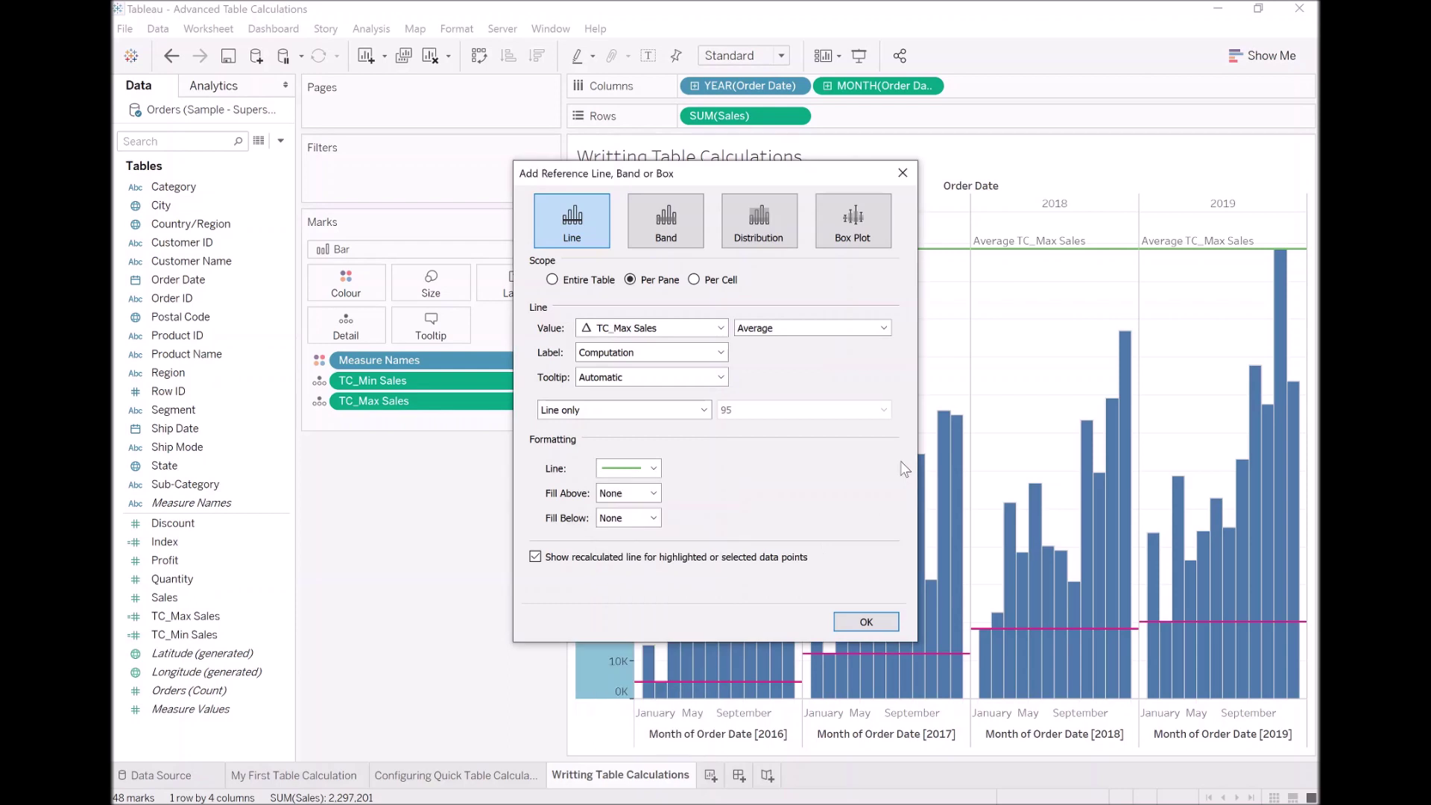
{"action": "left_click", "coordinate": [720, 353]}
{"action": "left_click", "coordinate": [670, 368]}
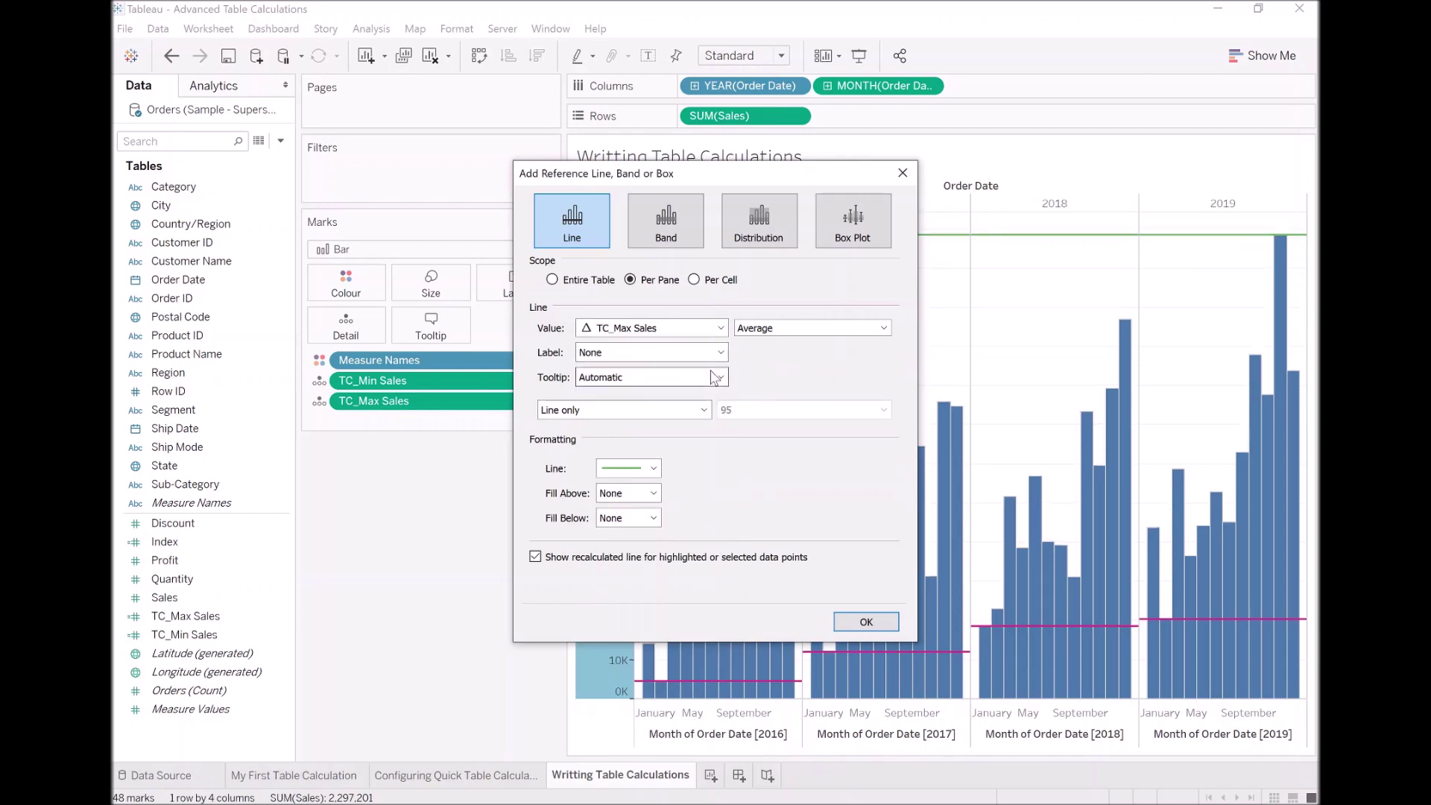
{"action": "left_click", "coordinate": [878, 624]}
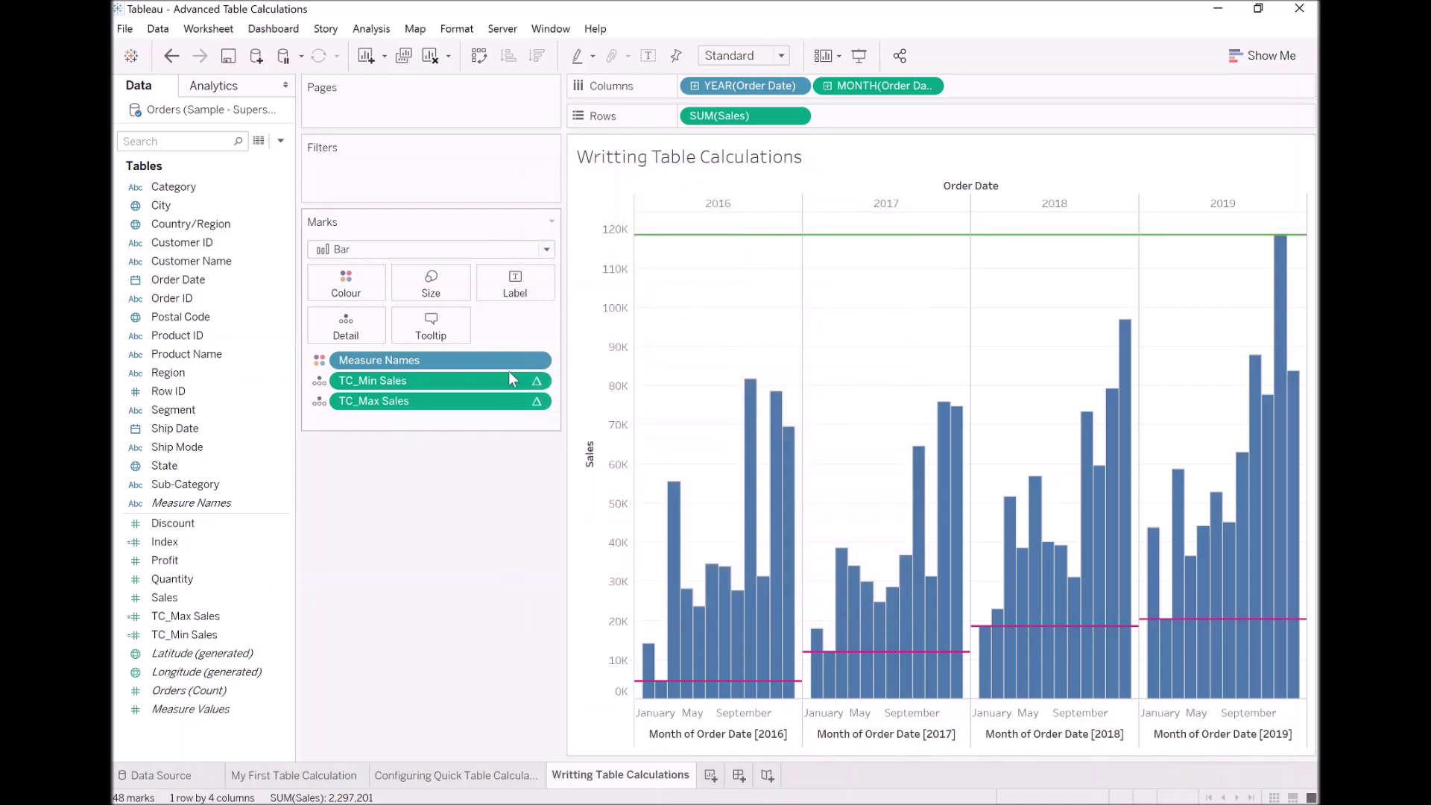
{"action": "right_click", "coordinate": [432, 407]}
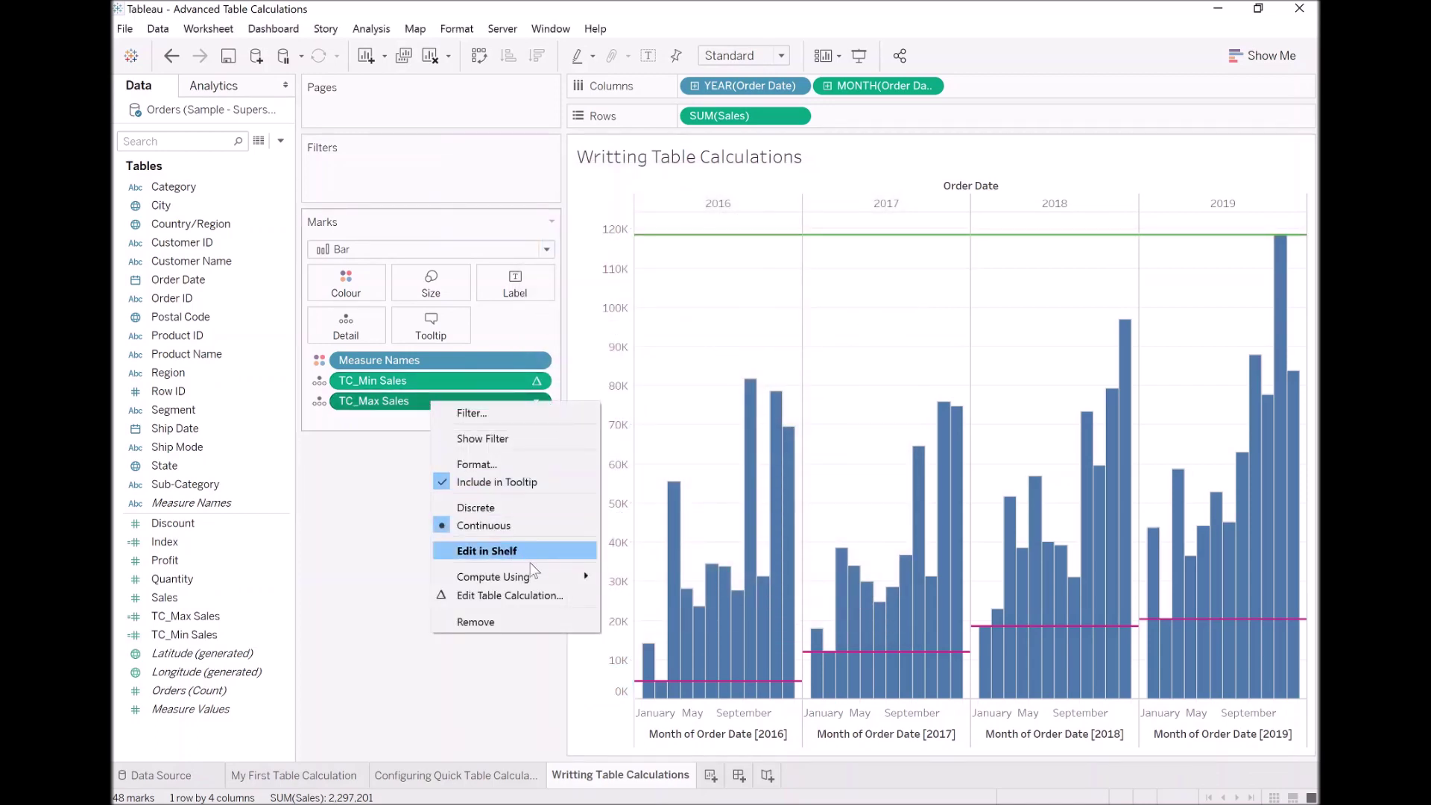
- Set TC_Max Sales to compute using Pane (across) so each year shows its own maximum
{"action": "mouse_move", "coordinate": [533, 576]}
{"action": "left_click", "coordinate": [641, 597]}
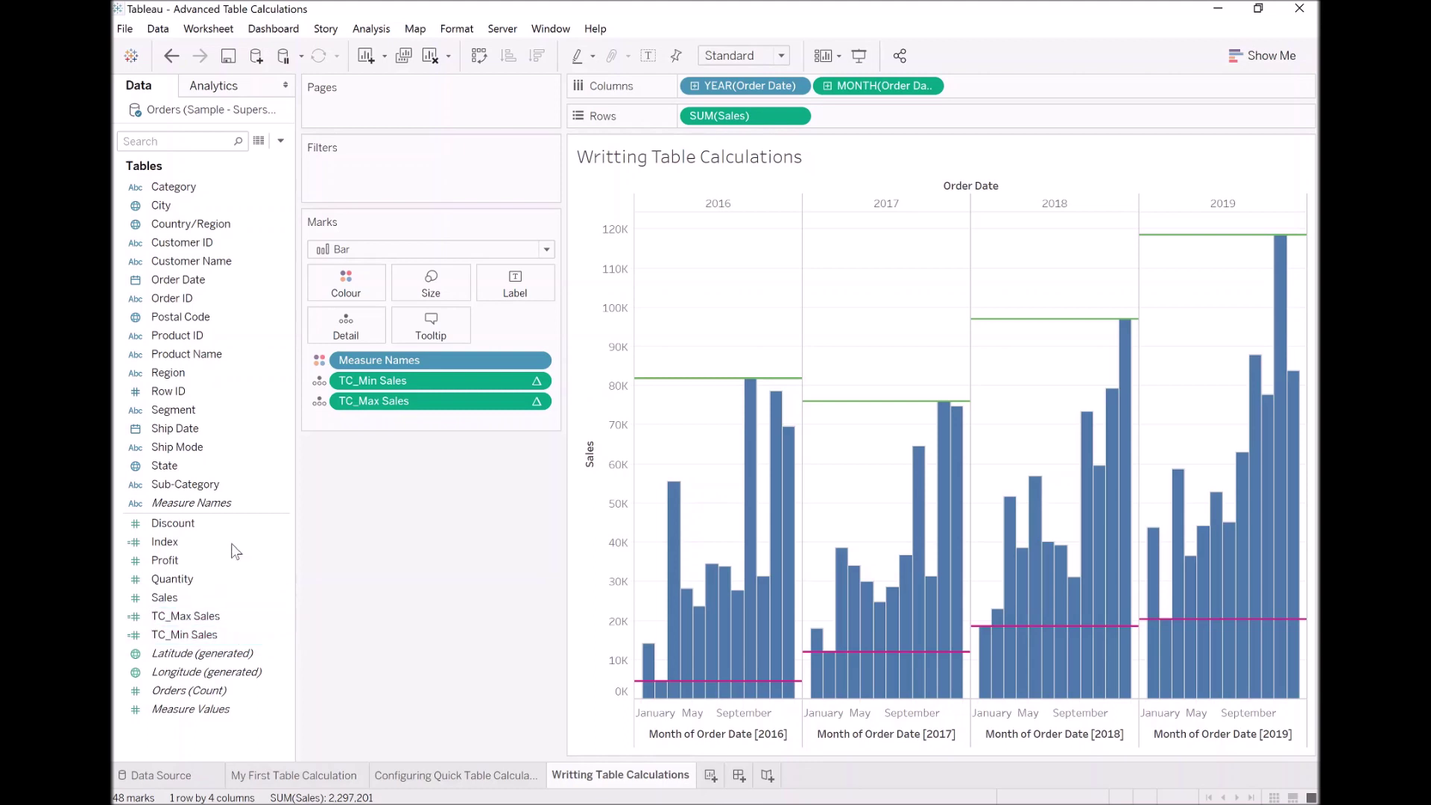
{"action": "right_click", "coordinate": [466, 383]}
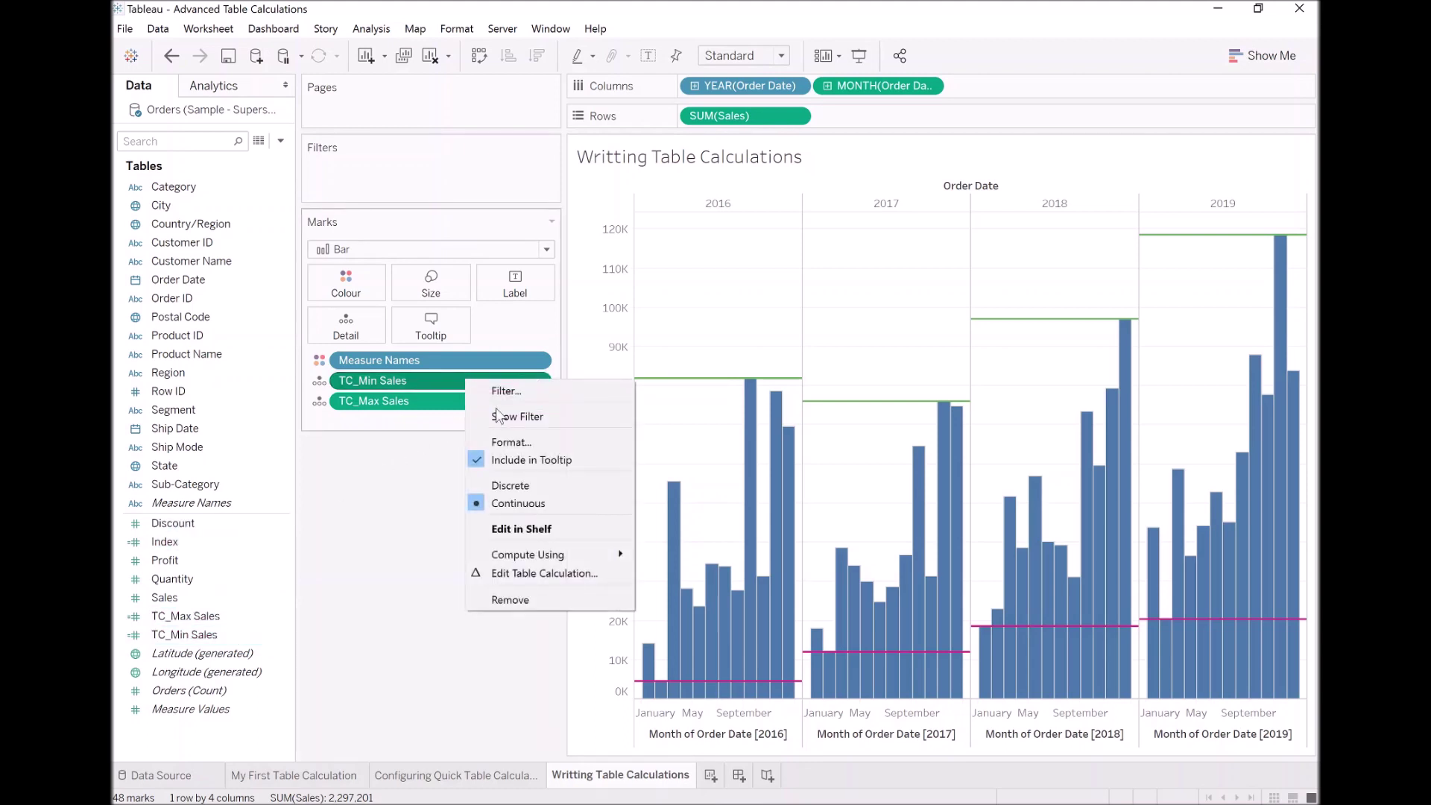
{"action": "mouse_move", "coordinate": [580, 556]}
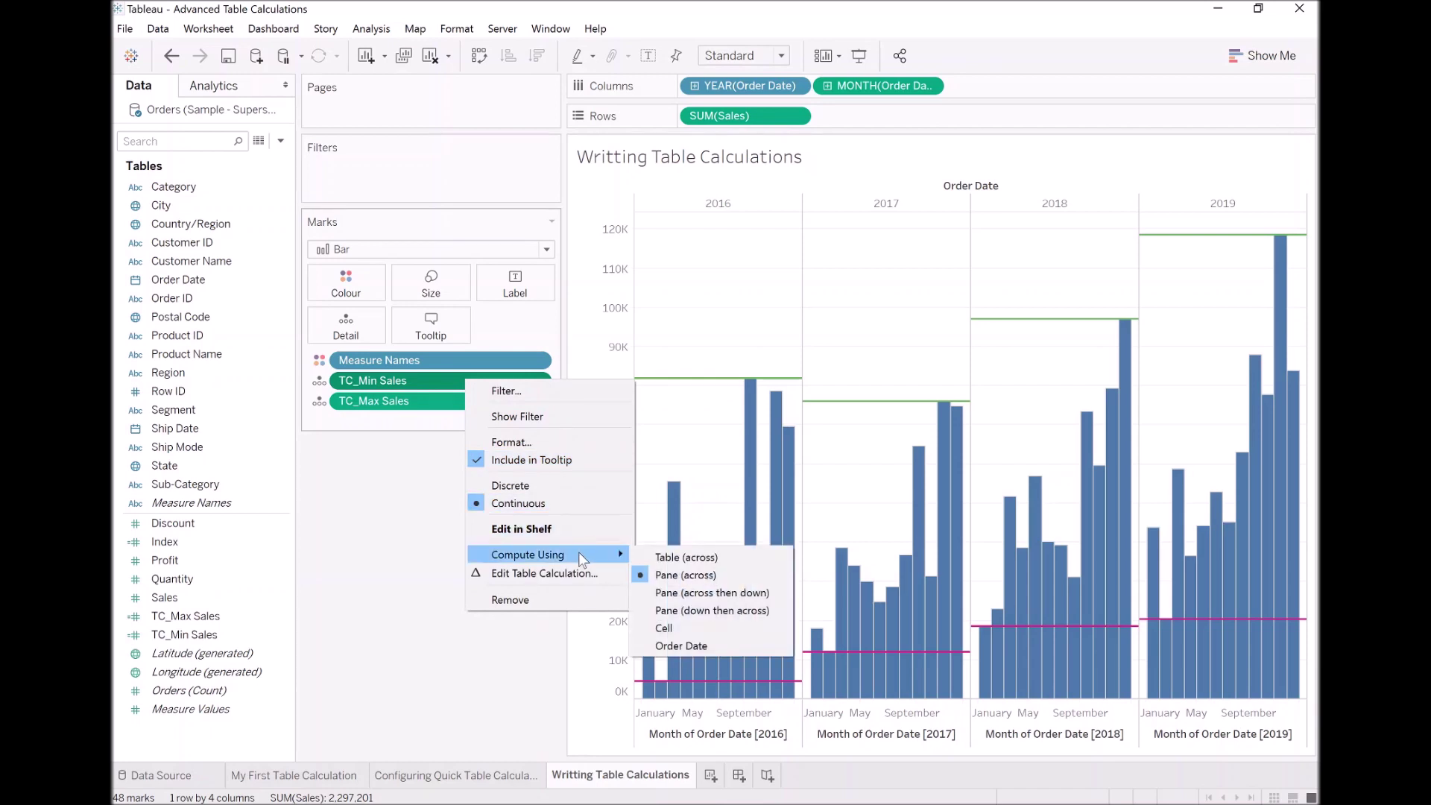
{"action": "left_click", "coordinate": [400, 506]}
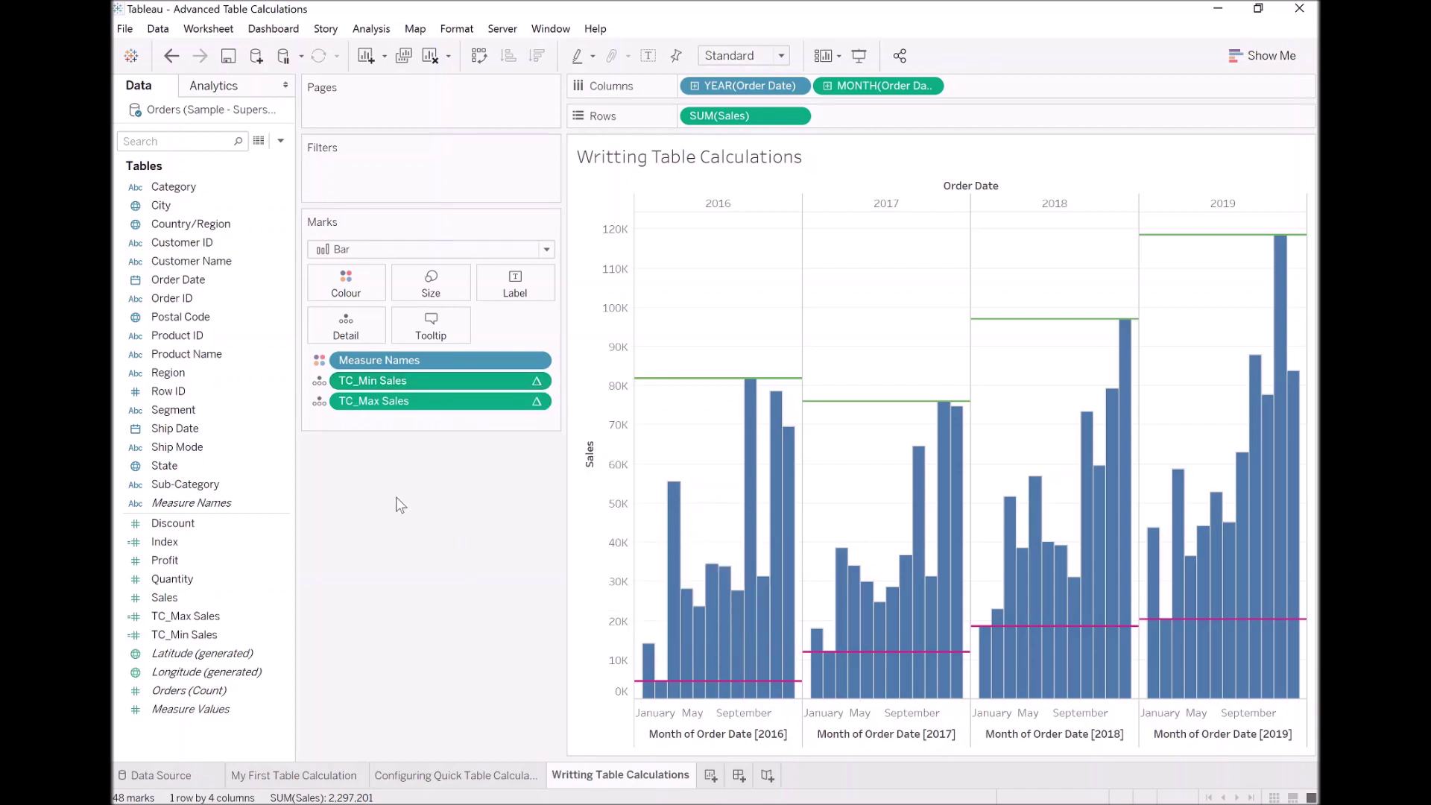